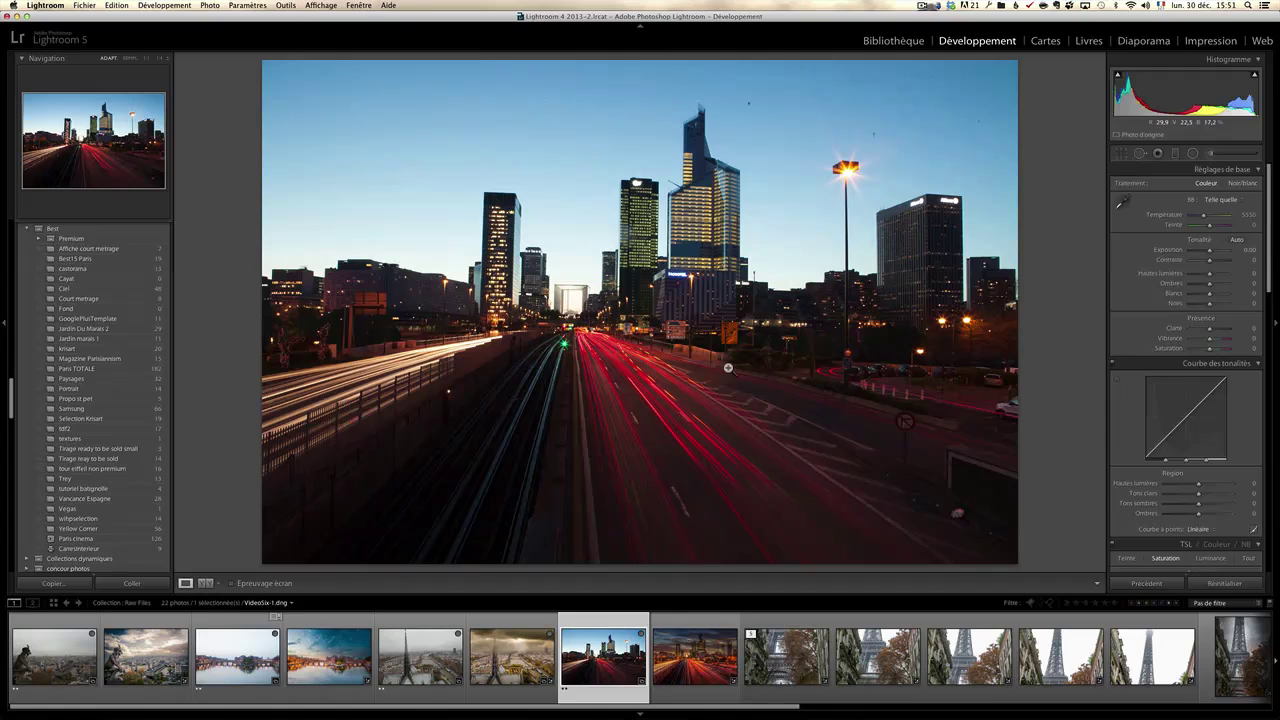
Step: Display the photo's shooting information, hide it again, and collapse the side panel holding the navigator and collections
key("i")
key("i")
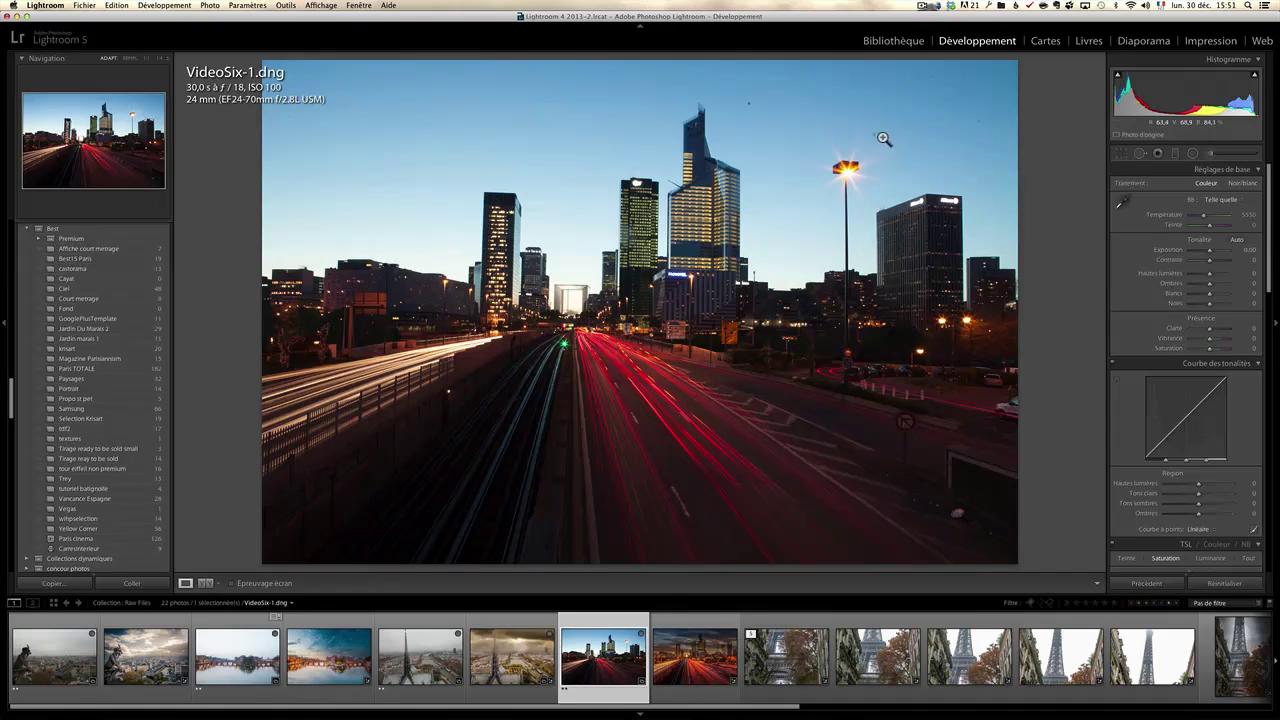
key("i")
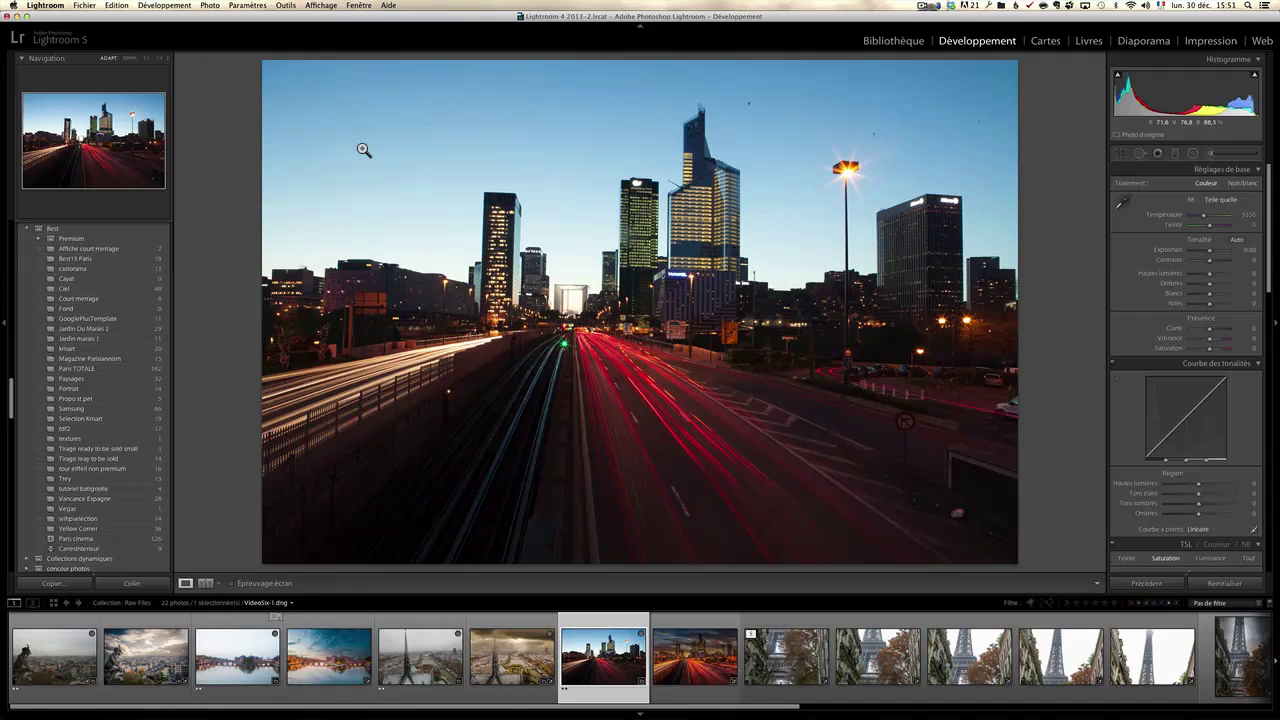
left_click(5, 327)
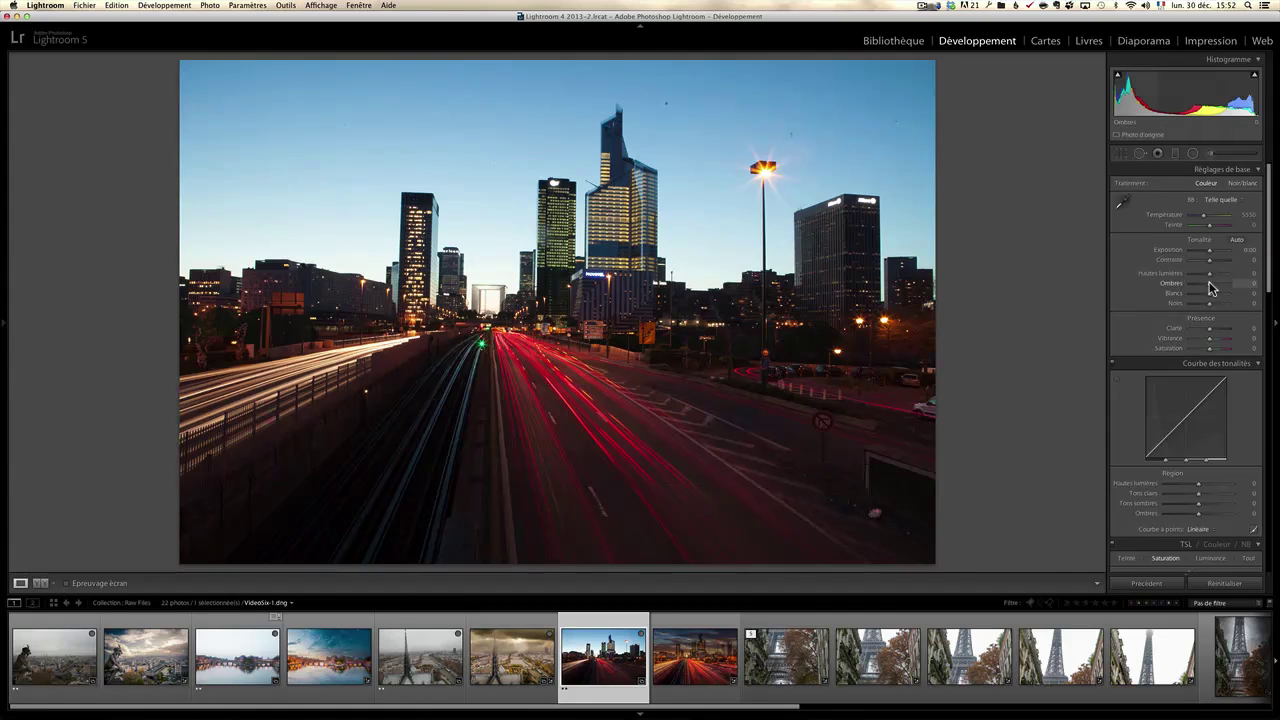
Step: Set Highlights to -100, Shadows to +100, Whites to +35 and Blacks to -58, and apply the Ombre (Shade) white balance
mouse_move(1210, 289)
left_mouse_down()
mouse_move(1257, 286)
mouse_move(1176, 279)
left_mouse_up()
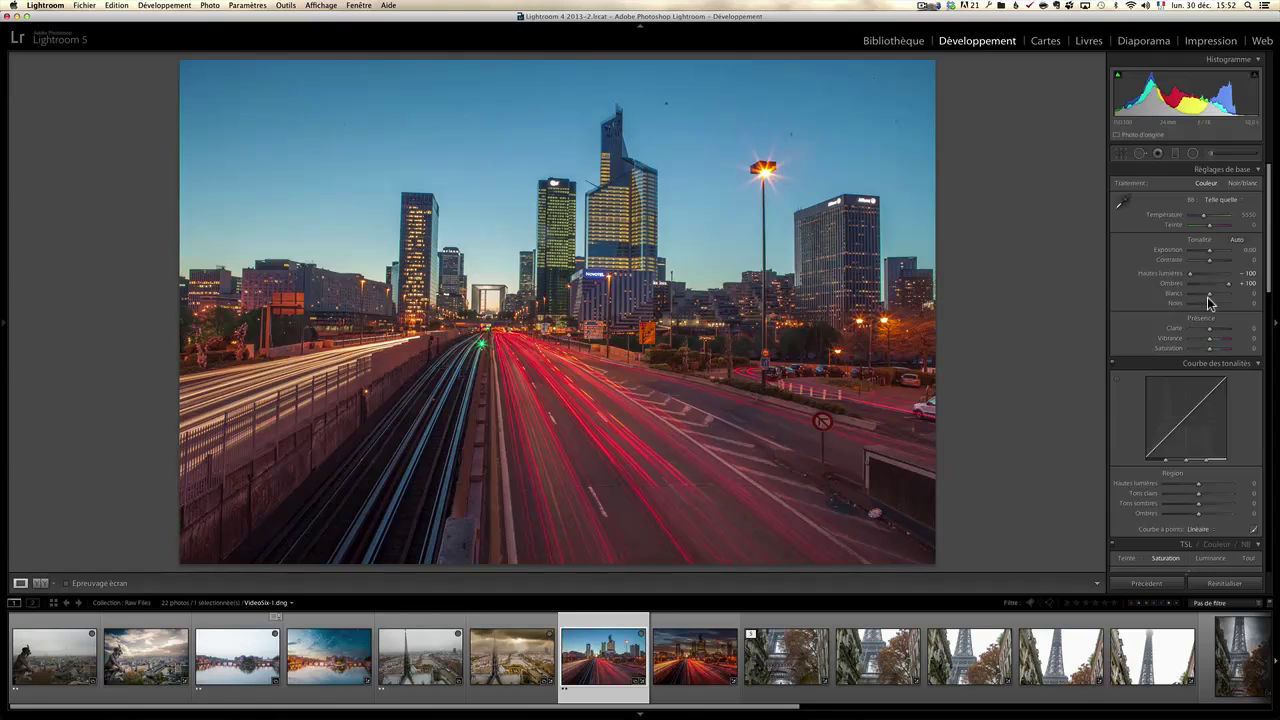
left_click_drag(1210, 297, 1199, 310, "alt")
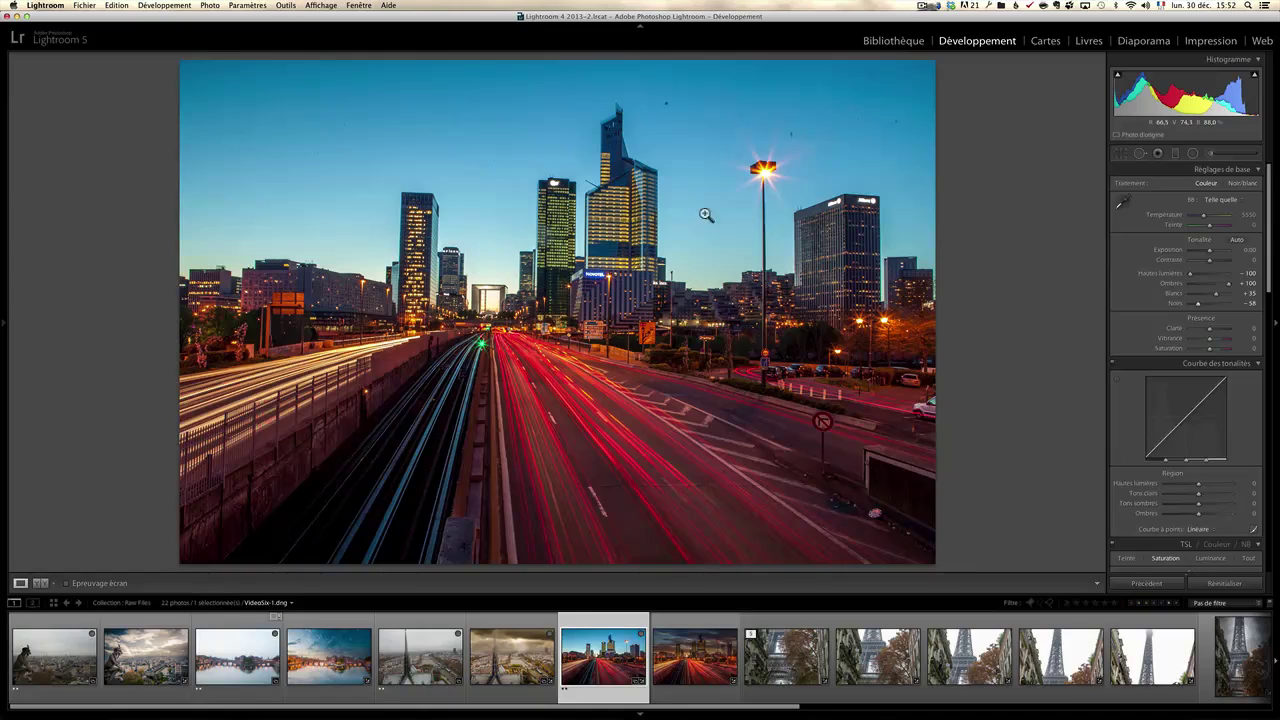
left_click(1224, 201)
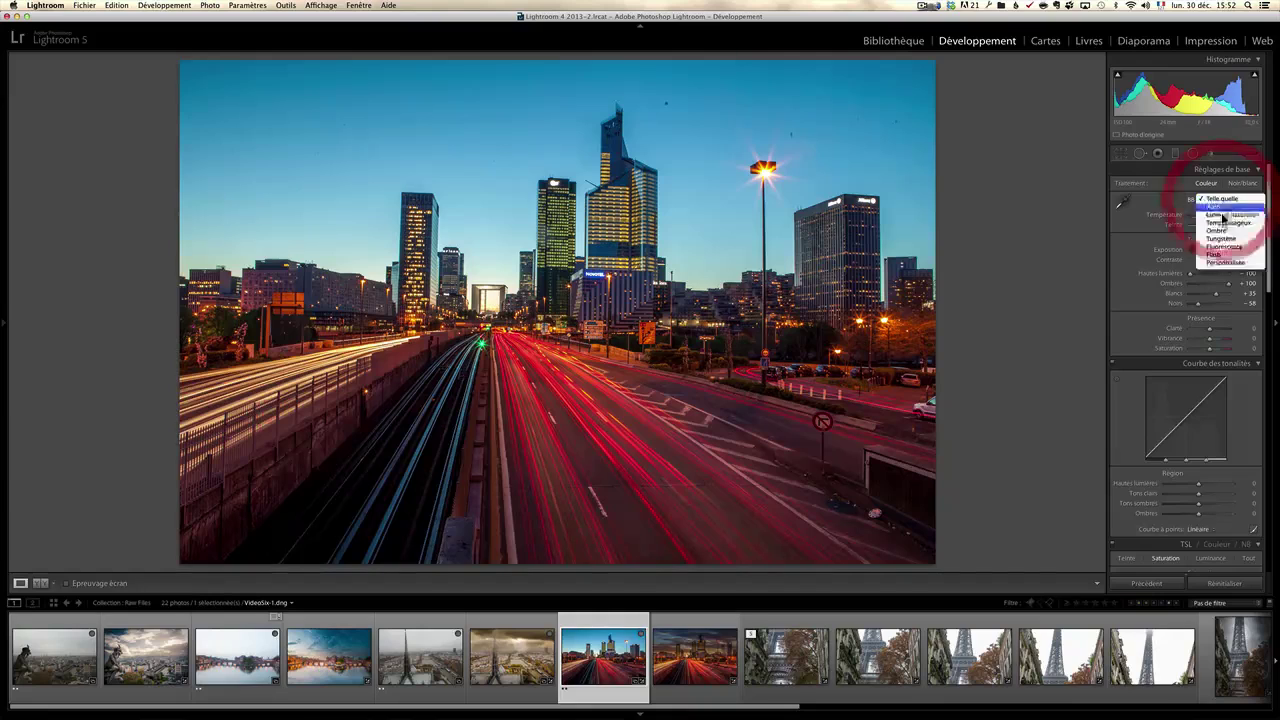
left_click(1224, 234)
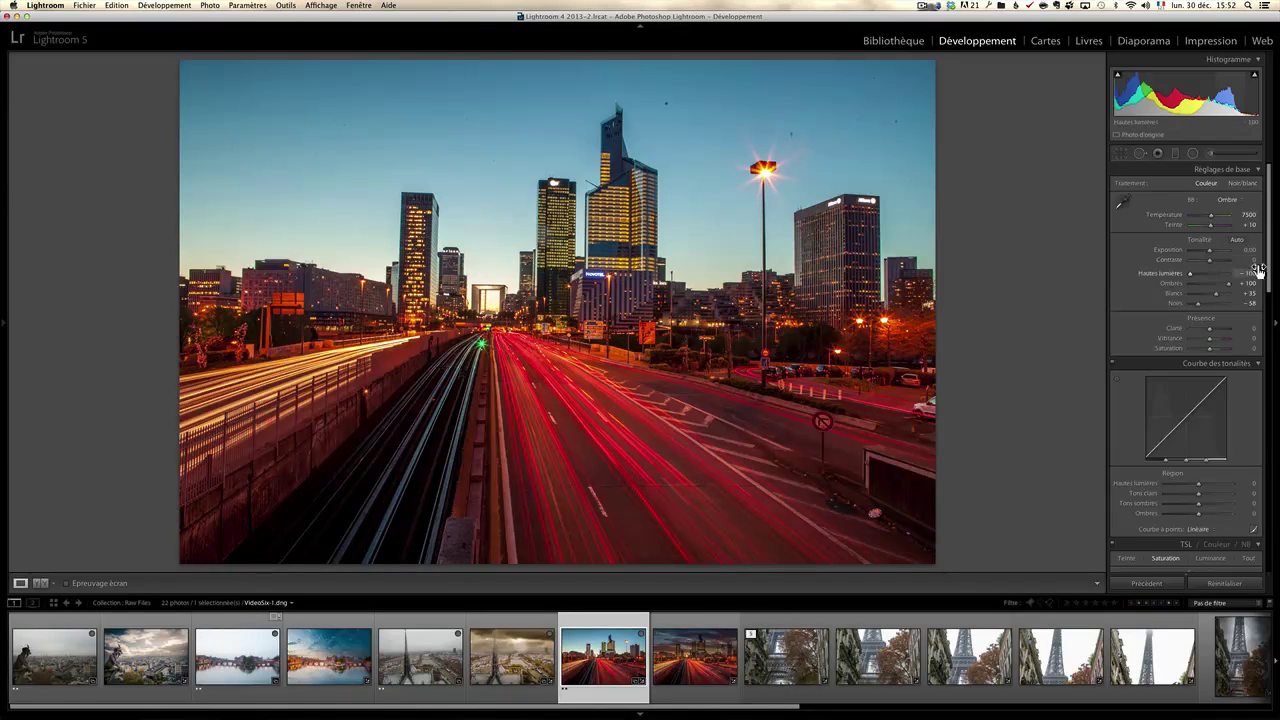
Step: Set luminance noise reduction to 29 and the sharpening amount to 70, judging the result on the enlarged buildings
left_click_drag(1270, 270, 1270, 405)
left_click(719, 346)
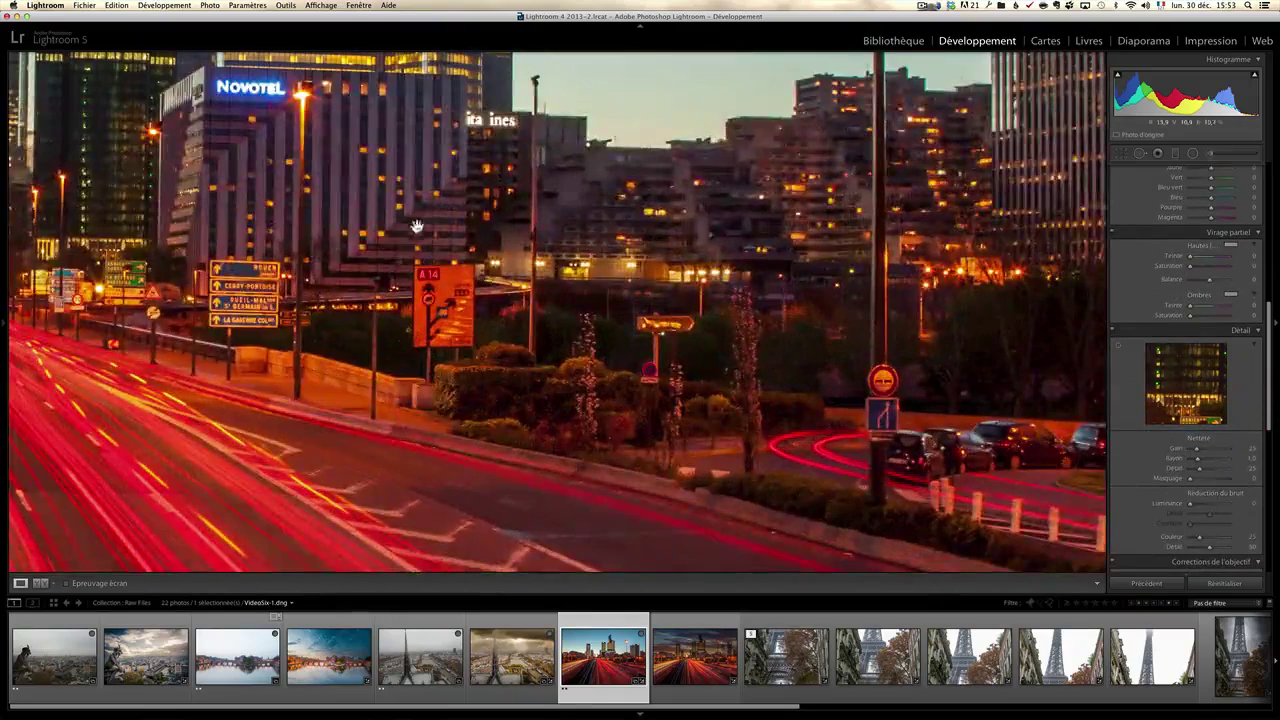
left_click_drag(430, 222, 578, 269)
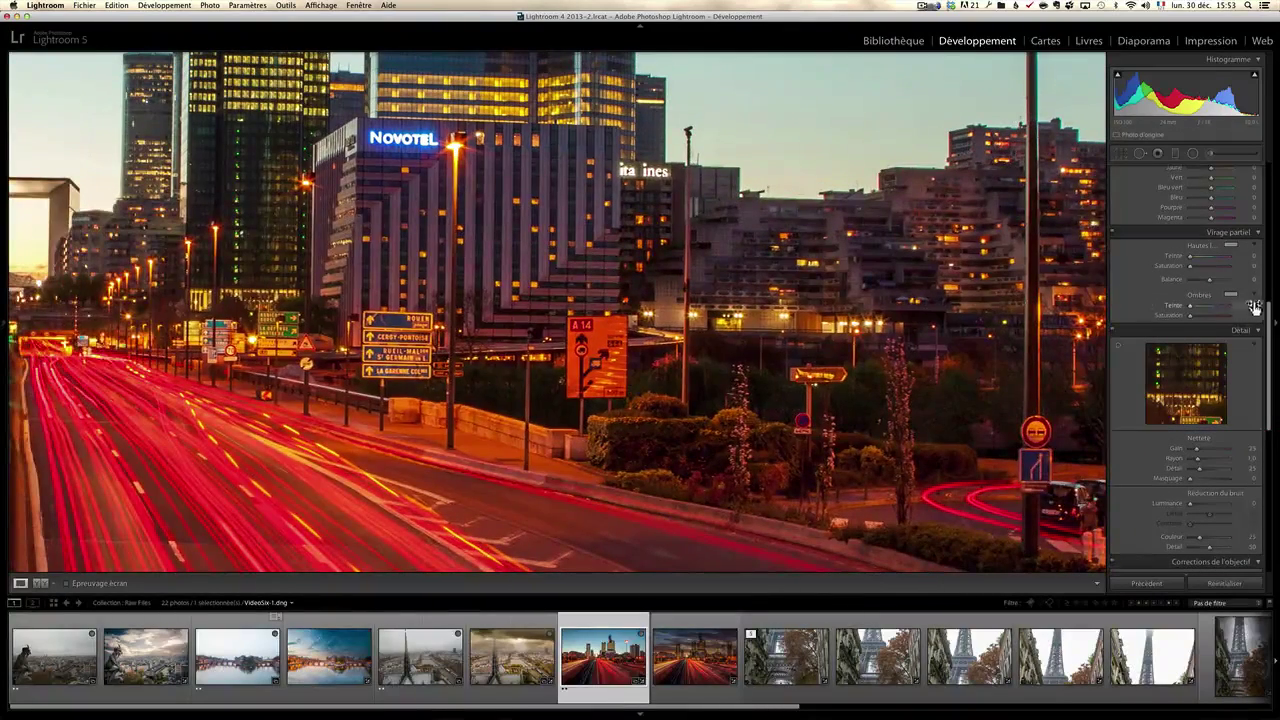
left_click_drag(1270, 326, 1201, 380)
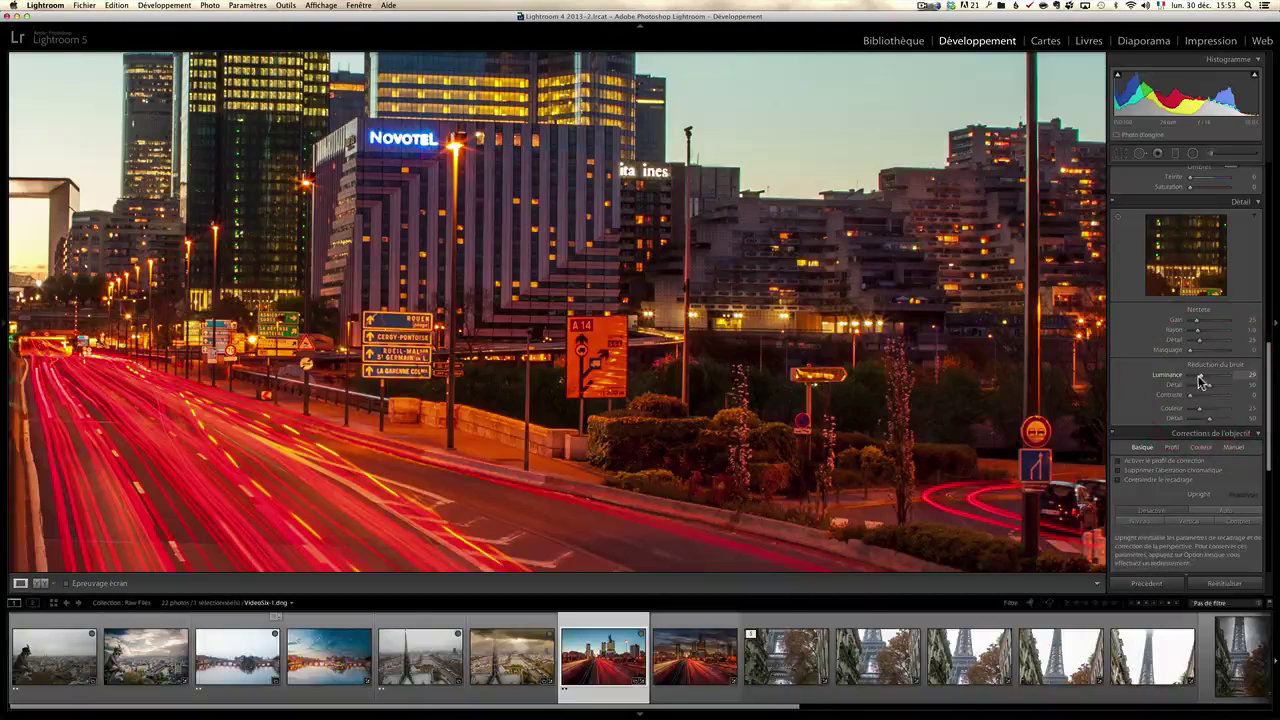
left_click_drag(1202, 325, 1209, 326)
left_click(600, 200)
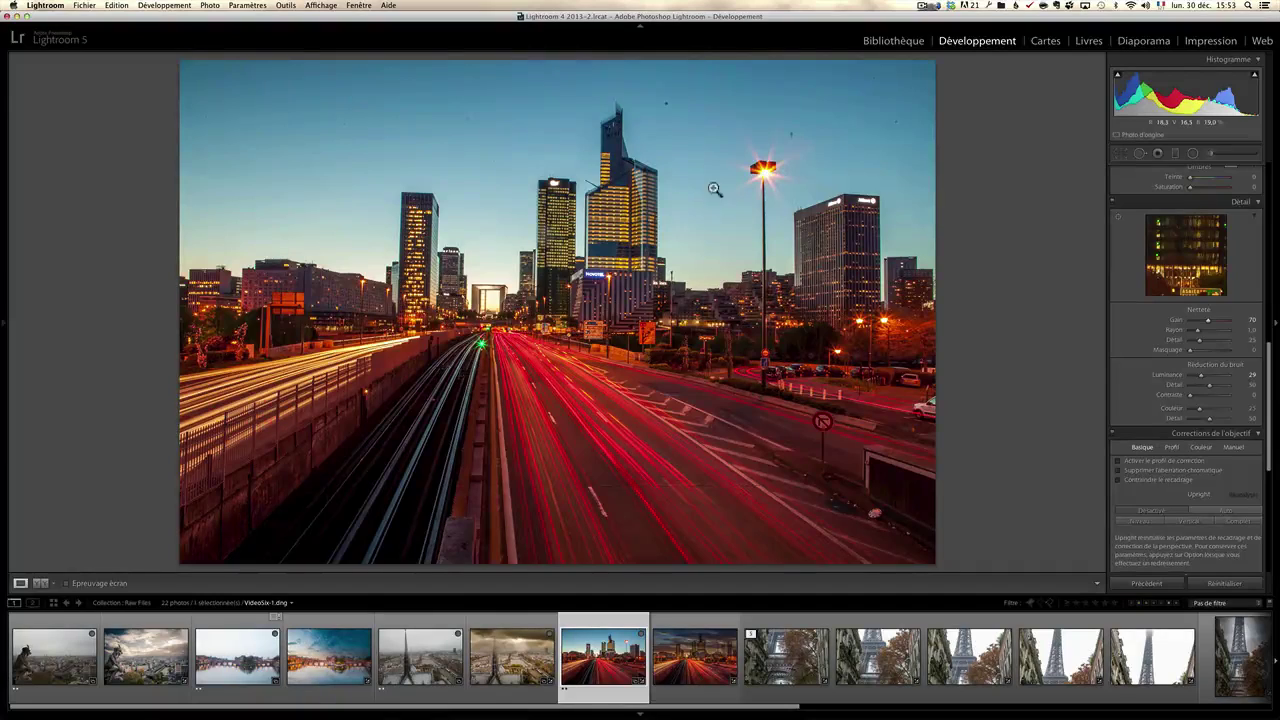
Step: Enable the lens profile correction and the removal of chromatic aberration for the photo
left_click(1142, 462)
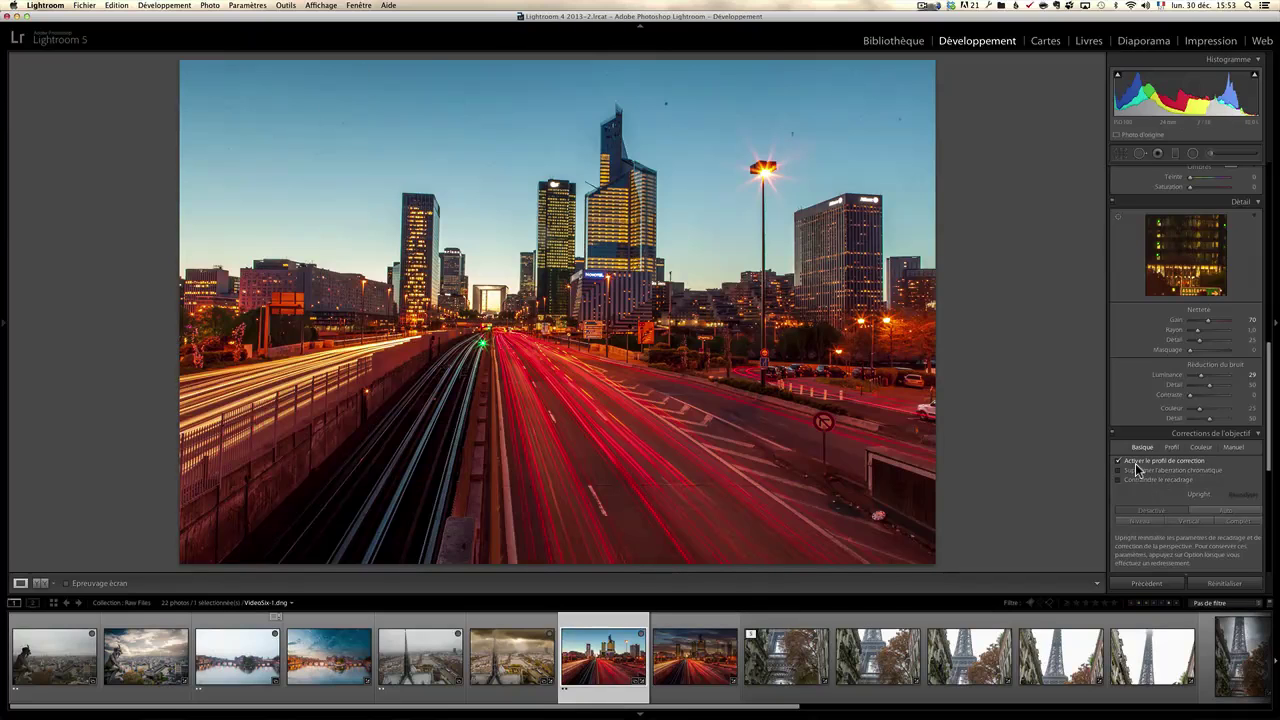
left_click(448, 232)
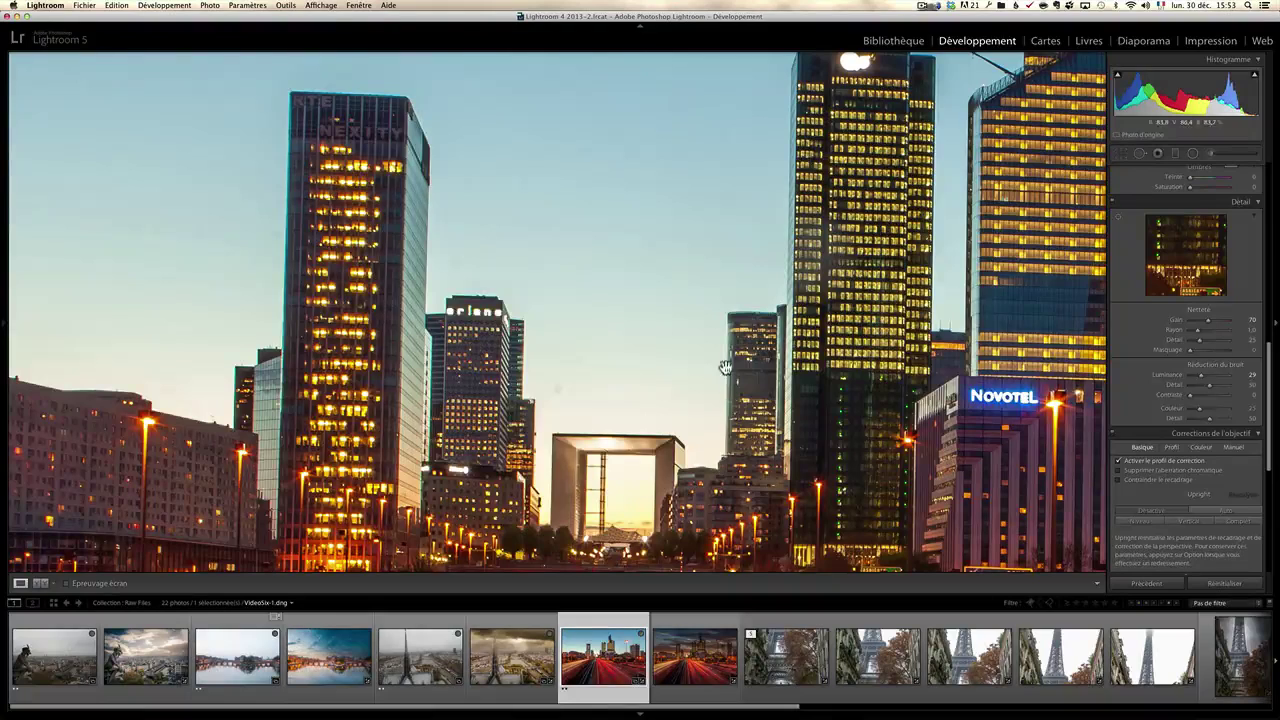
left_click(1168, 470)
left_click(814, 357)
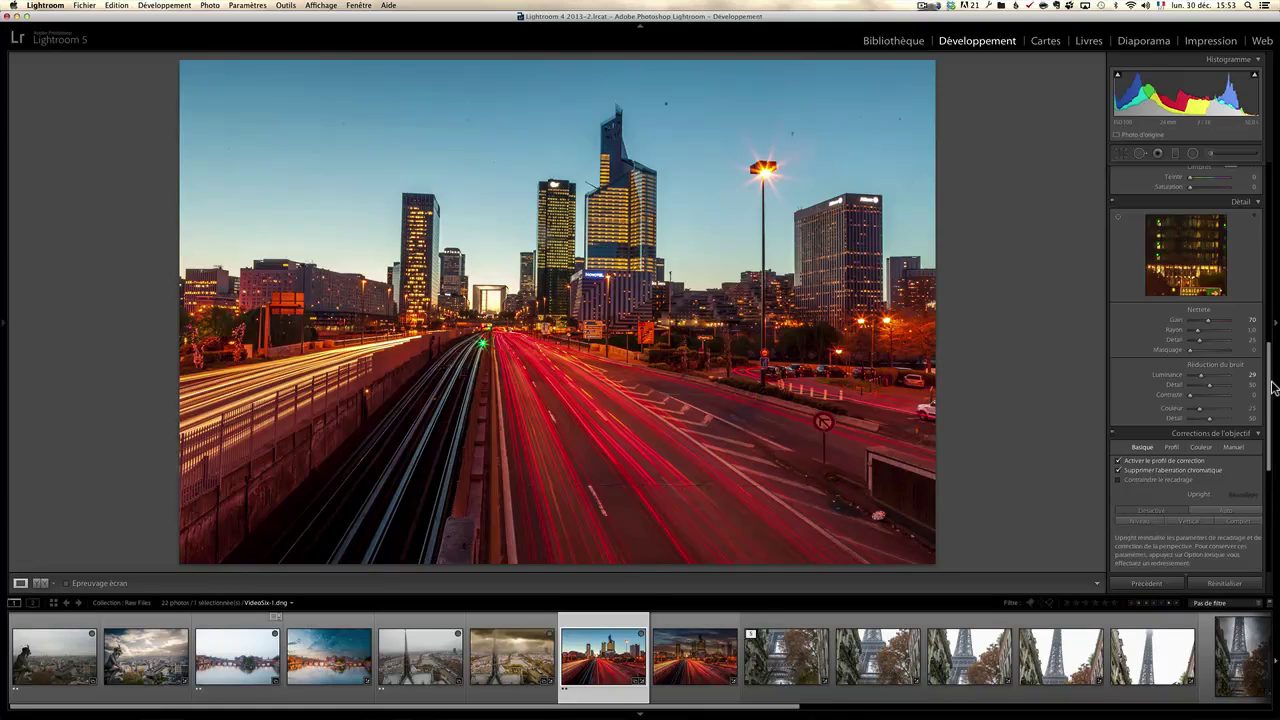
Step: Apply the automatic Upright perspective correction, comparing the photo with and without it
left_click_drag(1269, 386, 1263, 404)
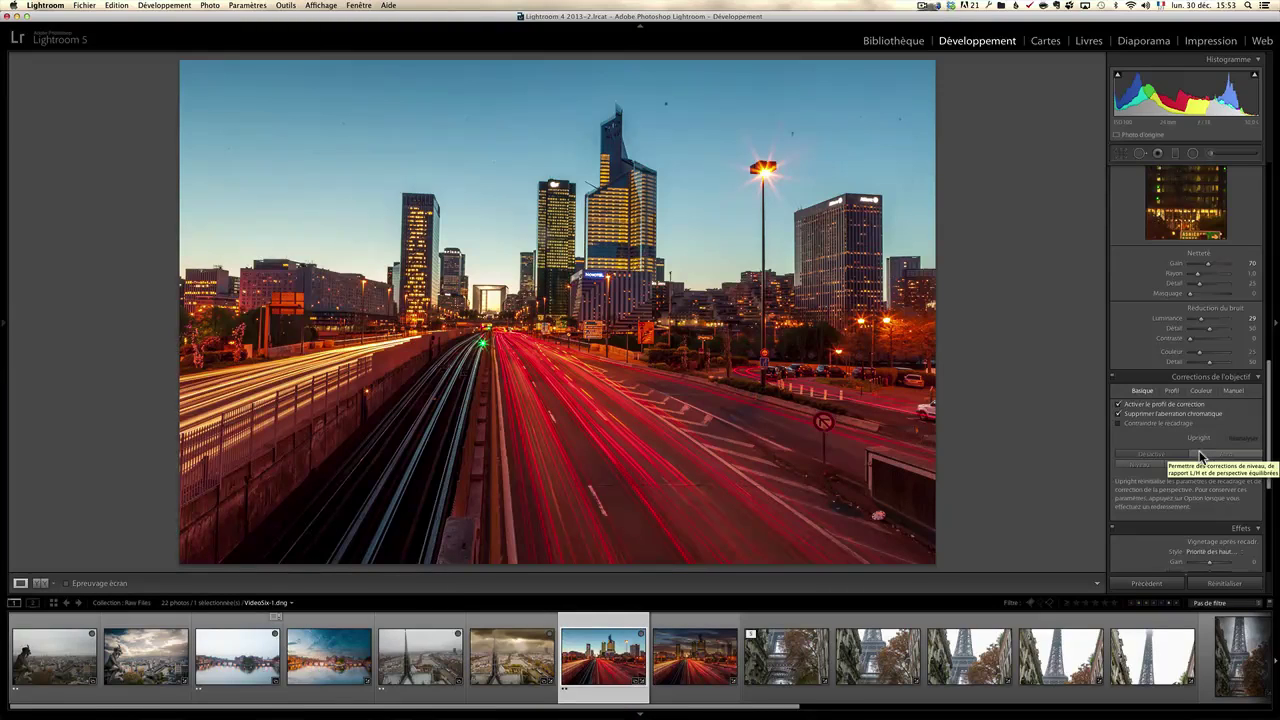
left_click(1204, 457)
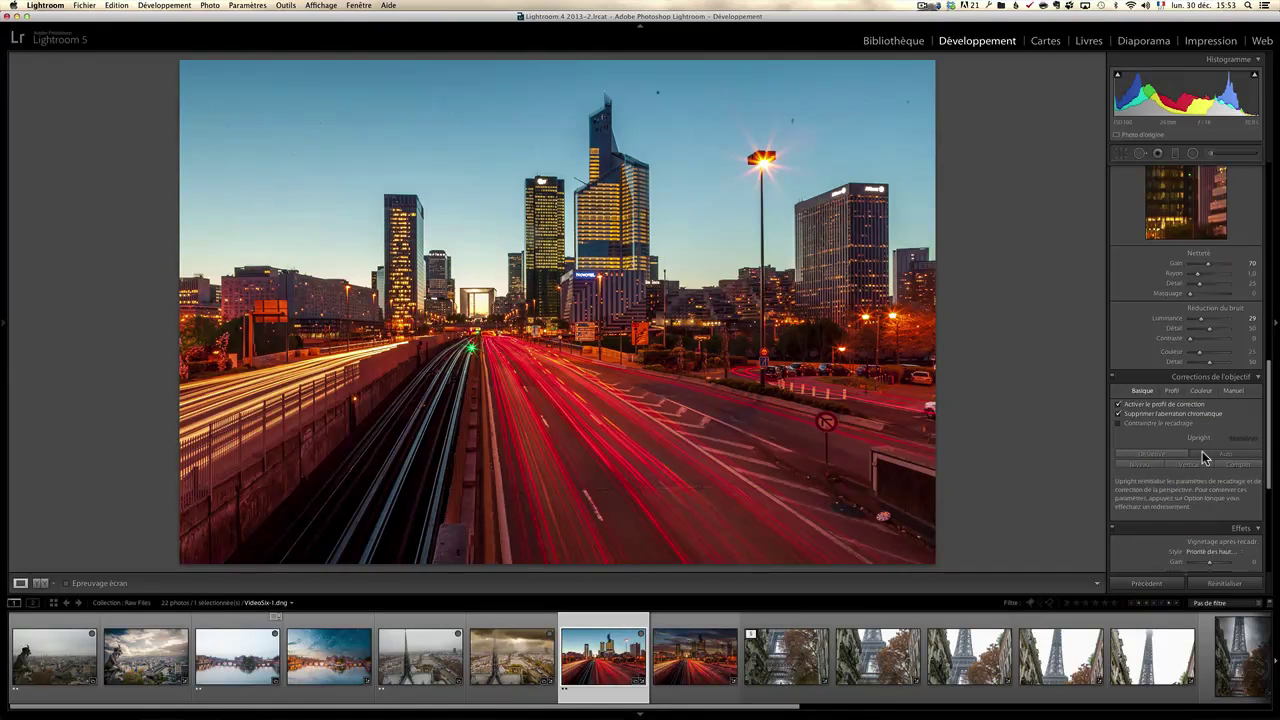
left_click(1176, 452)
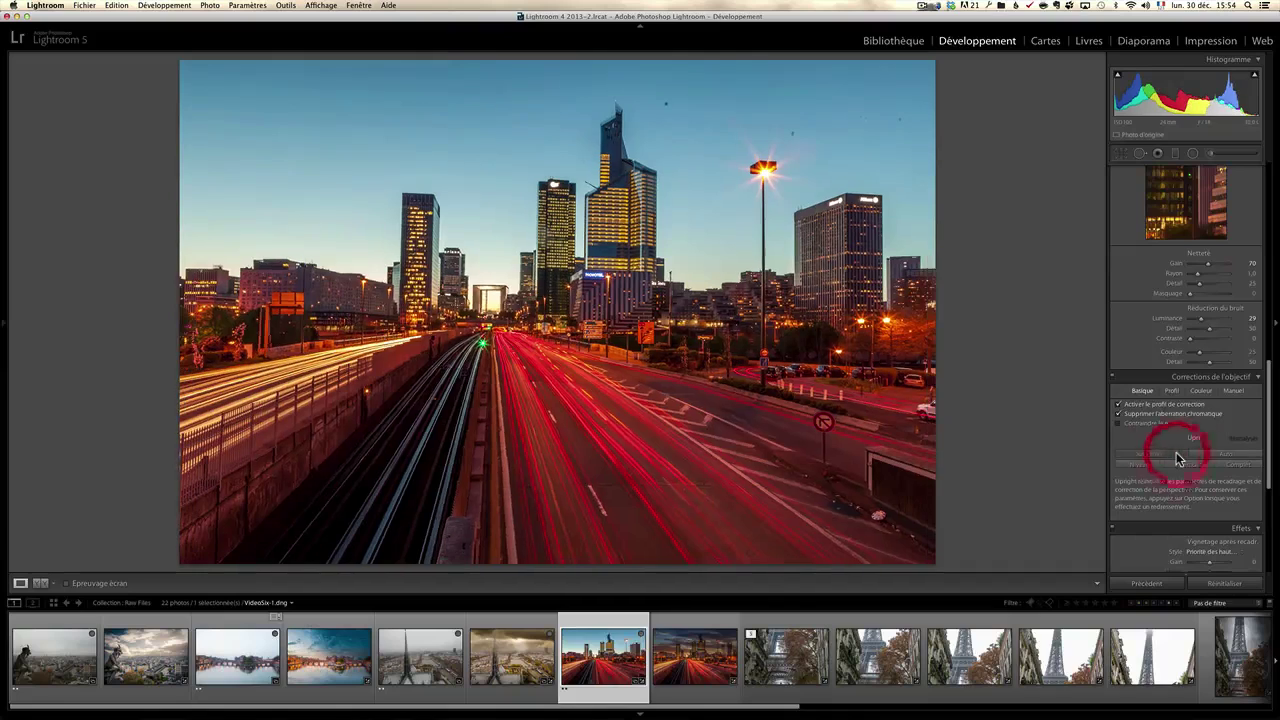
left_click(1204, 457)
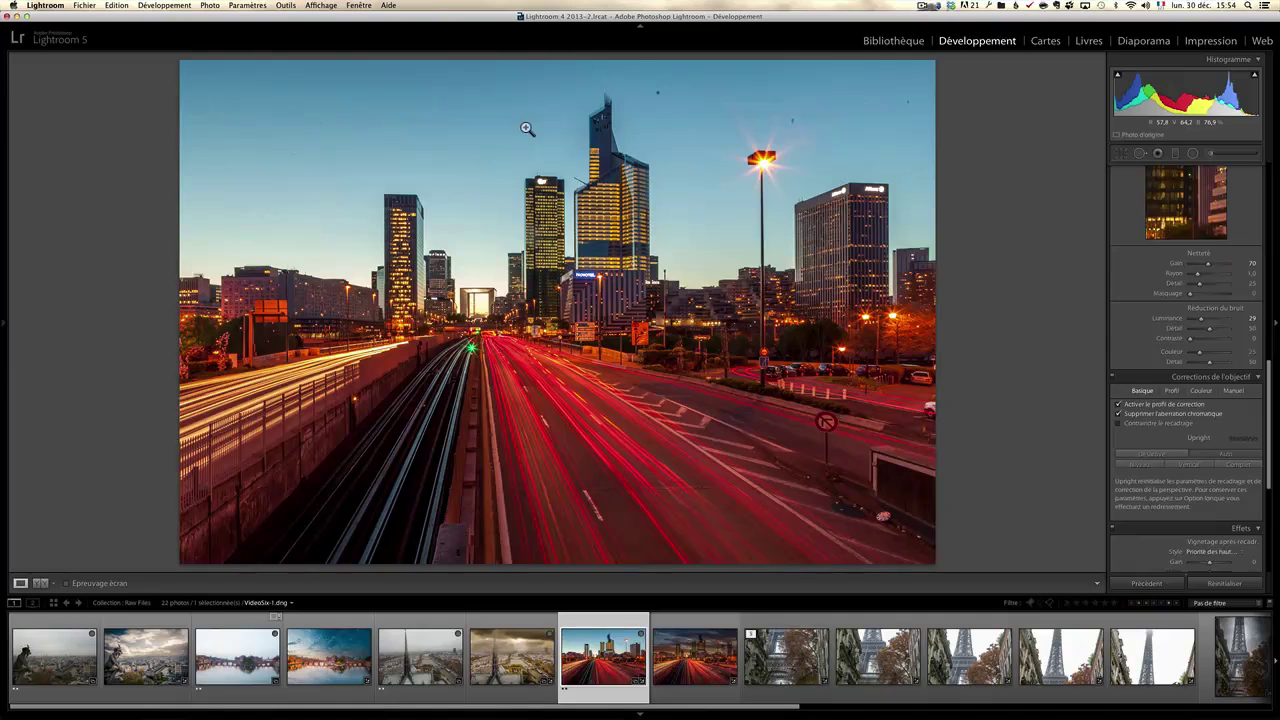
Step: Open the developed VideoSix-1.dng photo for editing in Adobe Photoshop CC
right_click(587, 630)
mouse_move(644, 505)
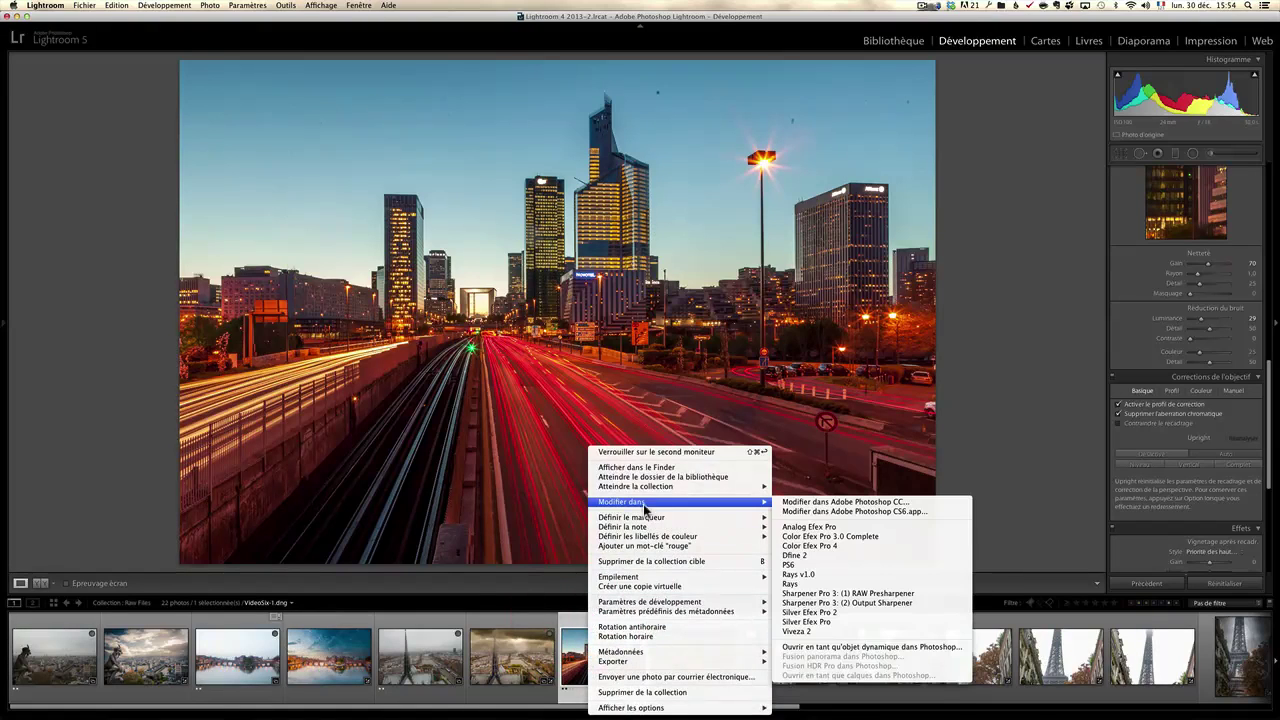
left_click(824, 502)
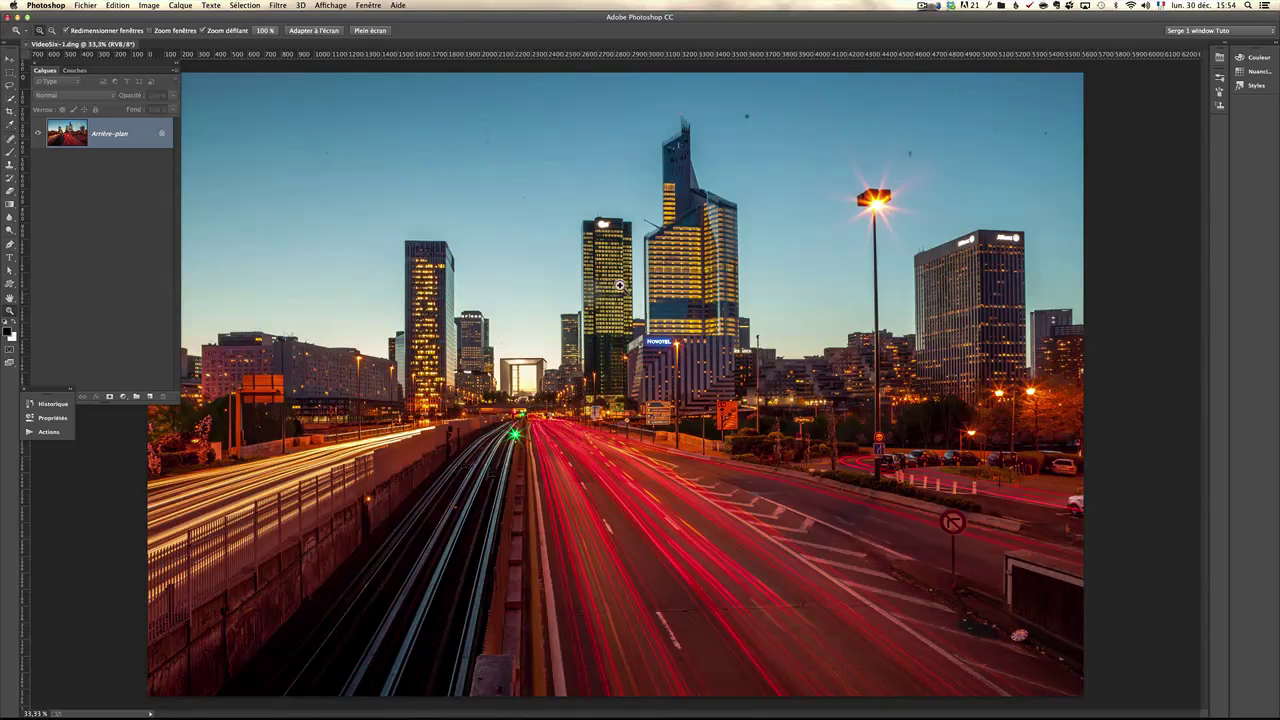
Step: Inspect the photo at 50% and remove the dust spots in the far-left sky with the Spot Healing Brush at size 33
left_click(349, 146)
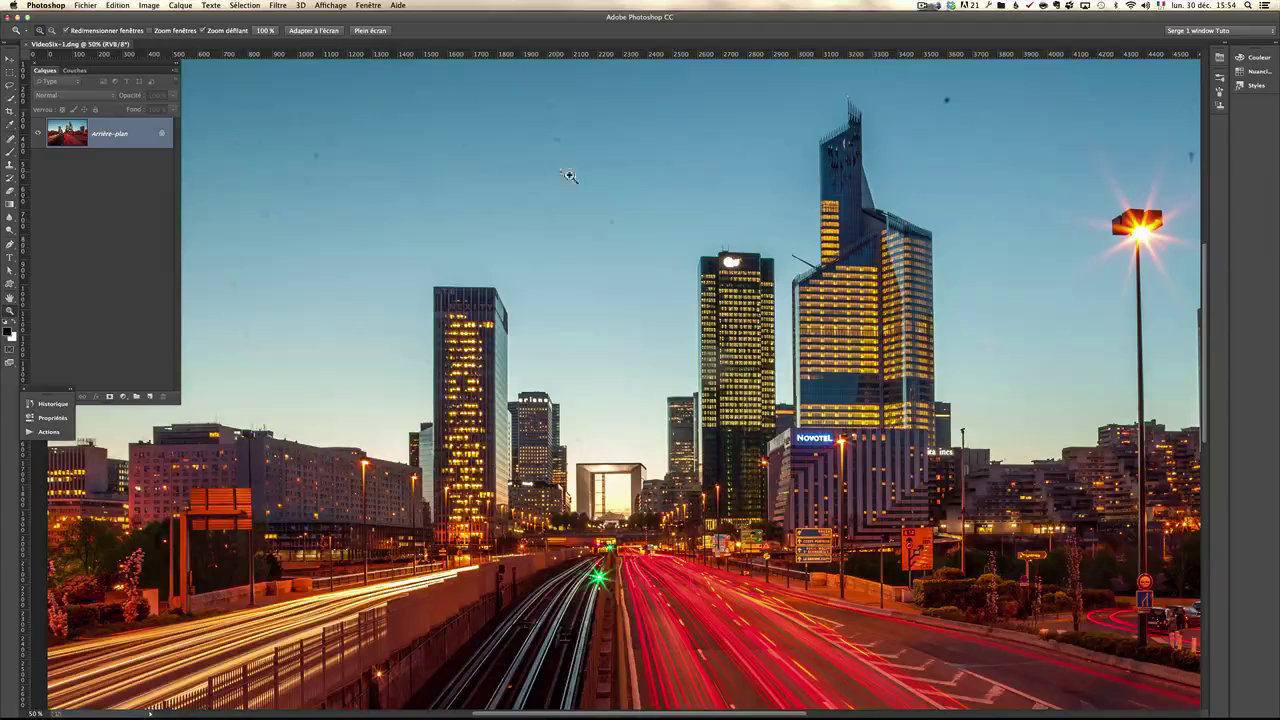
left_click_drag(451, 246, 613, 272)
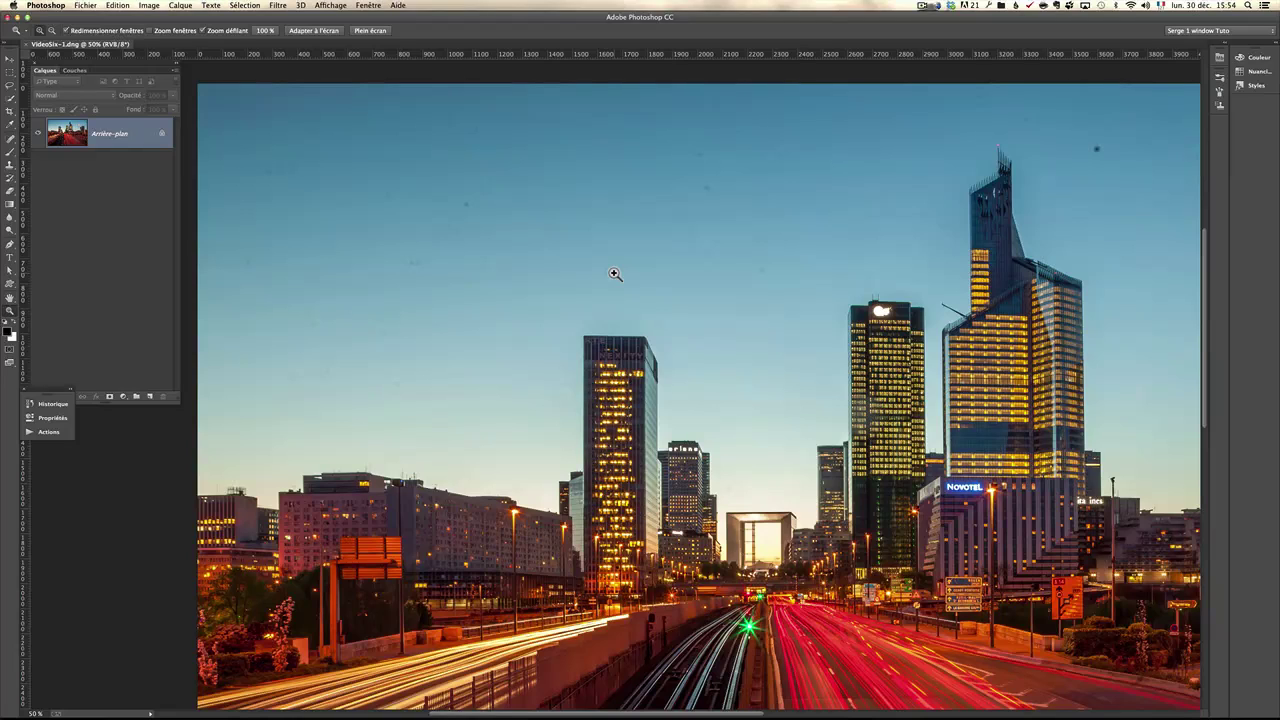
left_click_drag(795, 527, 748, 258)
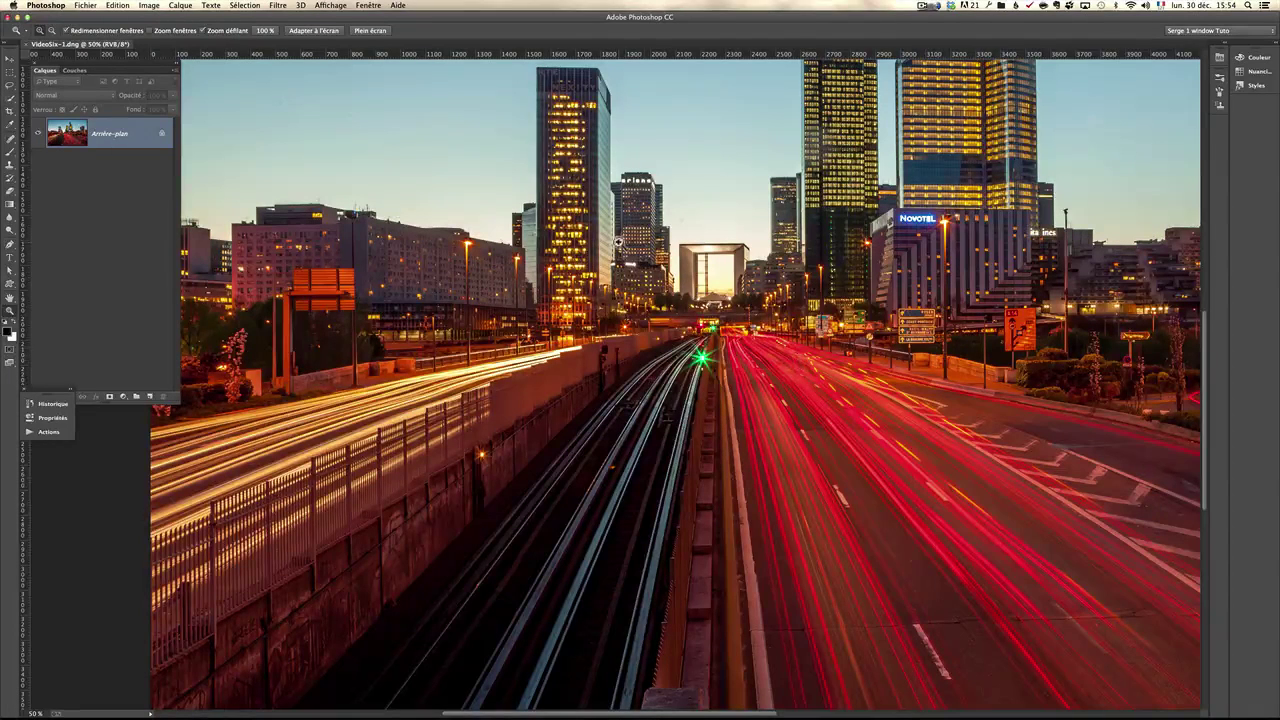
left_click_drag(646, 243, 676, 329)
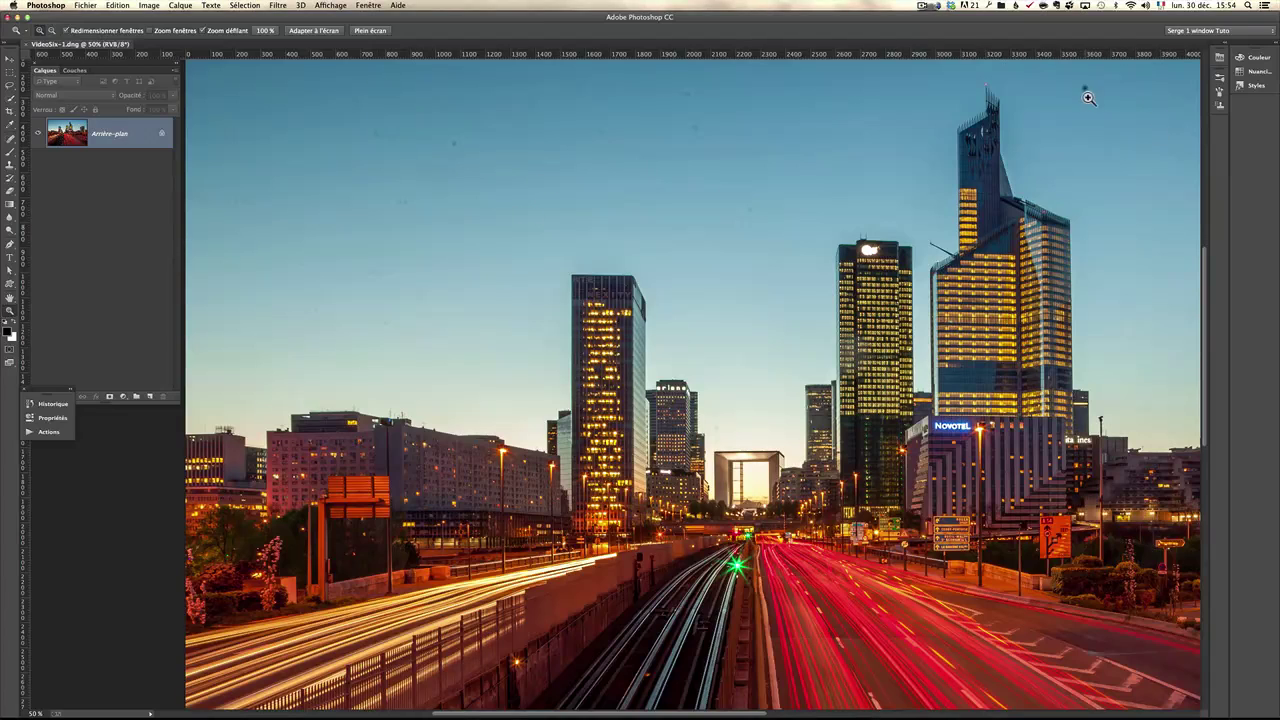
left_click_drag(10, 138, 70, 137)
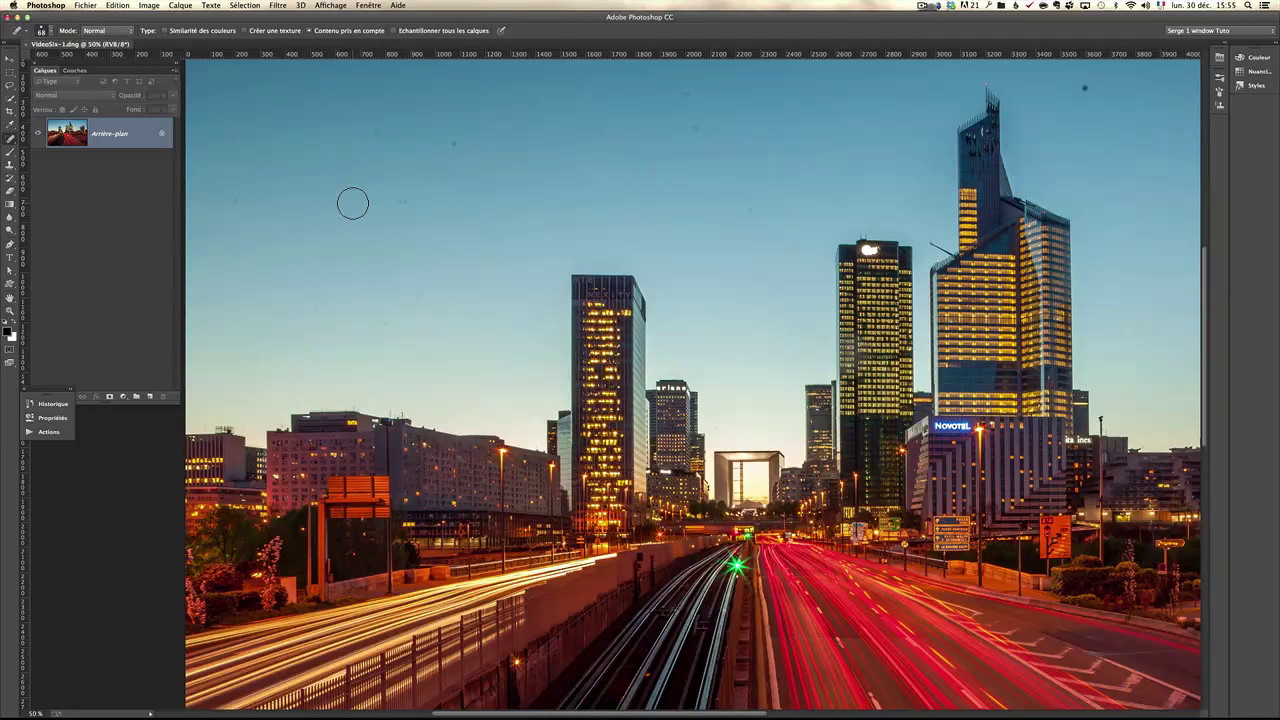
left_click_drag(429, 206, 401, 200)
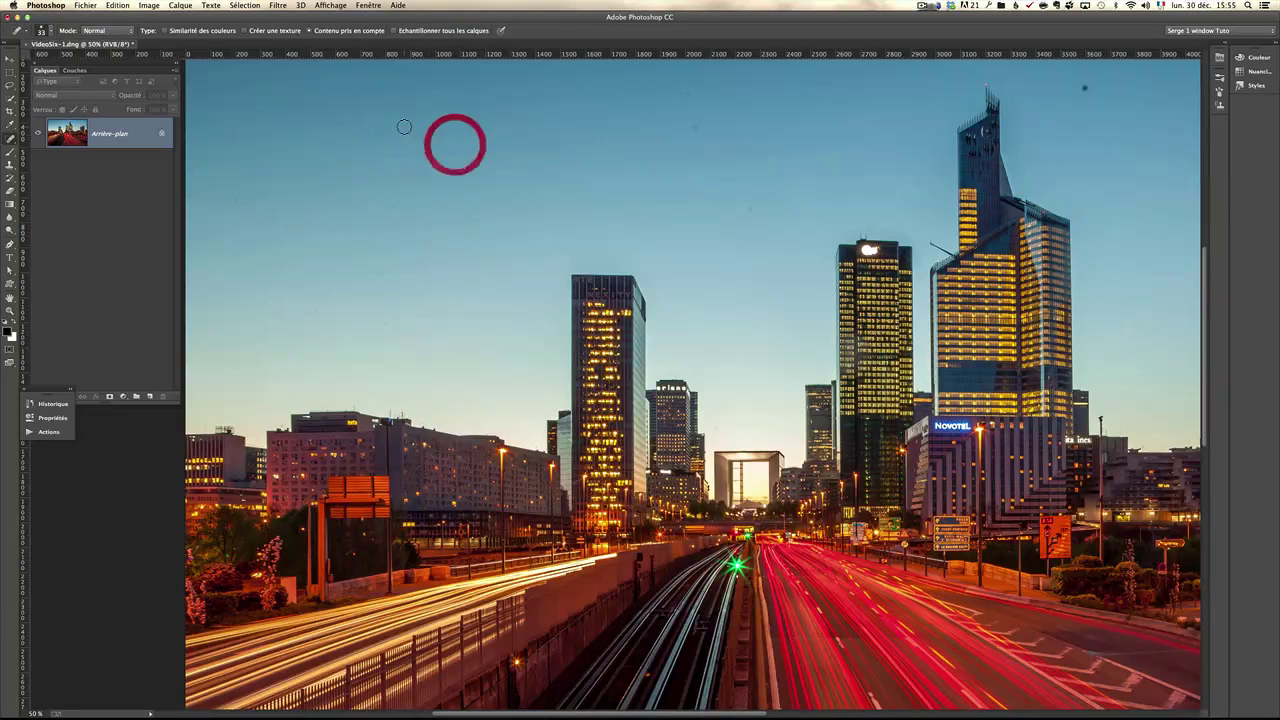
left_click(400, 127)
left_click(405, 112)
left_click(378, 135)
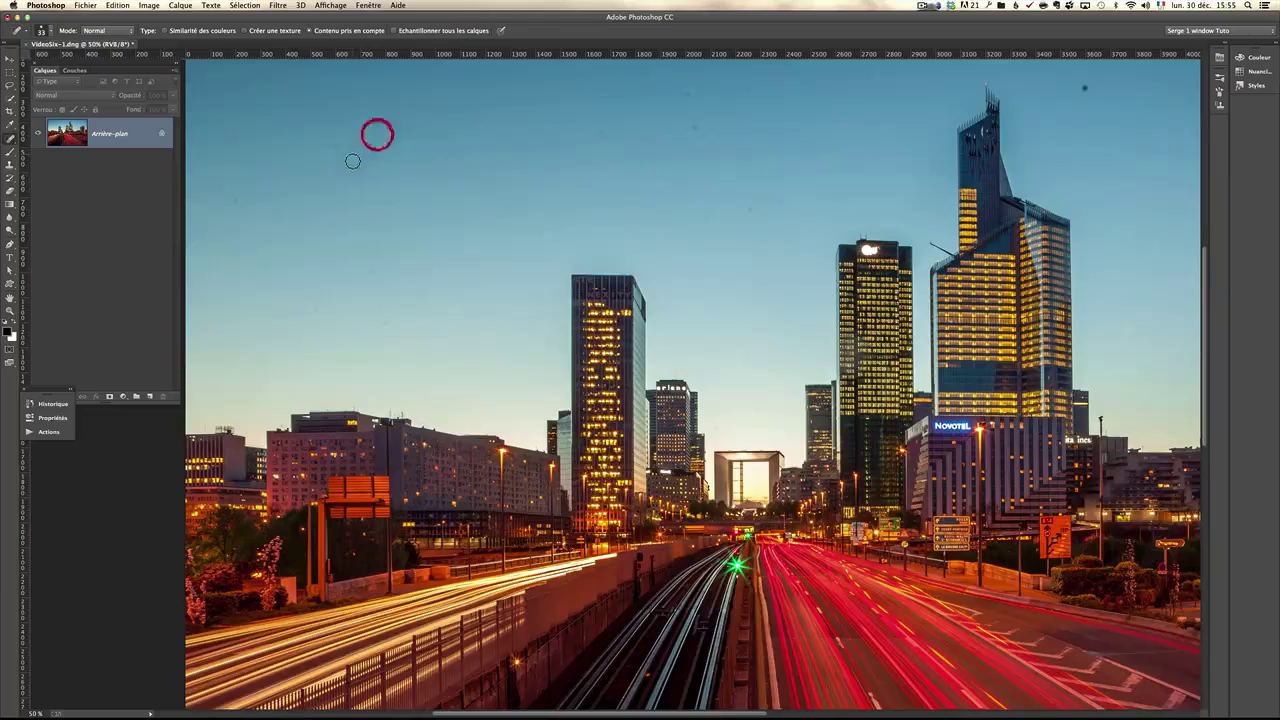
left_click(344, 169)
left_click(231, 204)
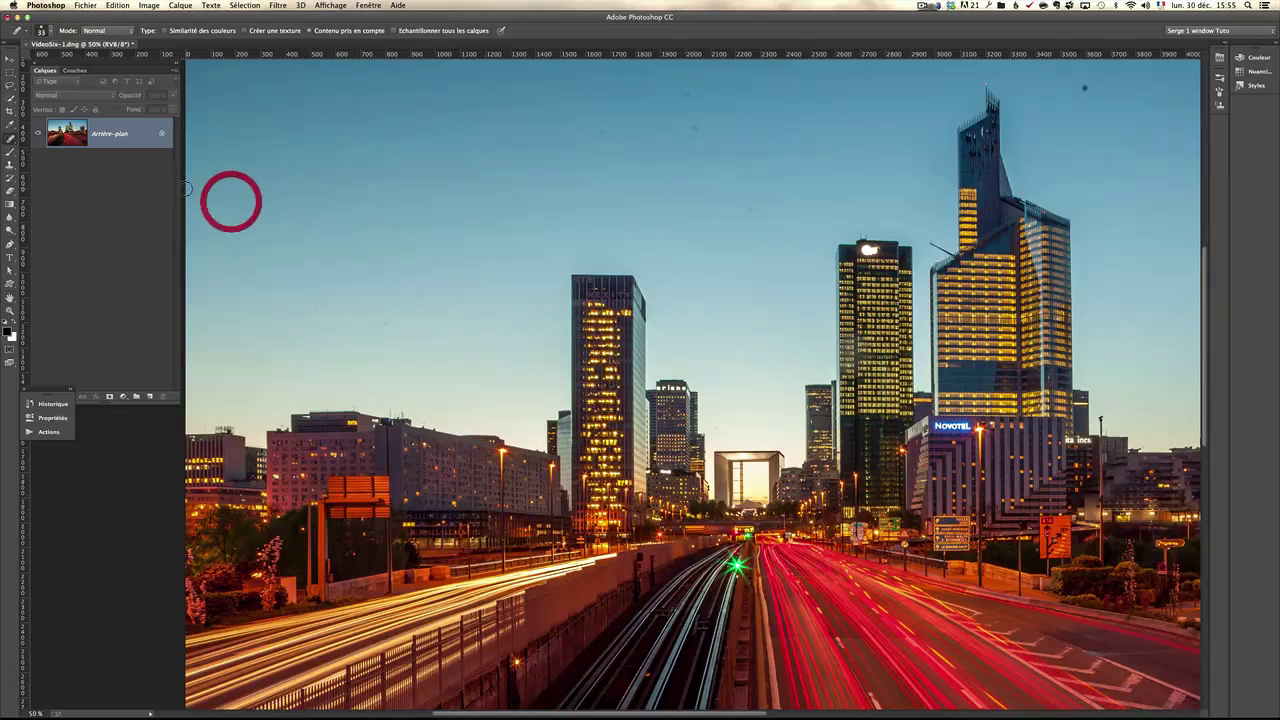
left_click(199, 184)
left_click(204, 123)
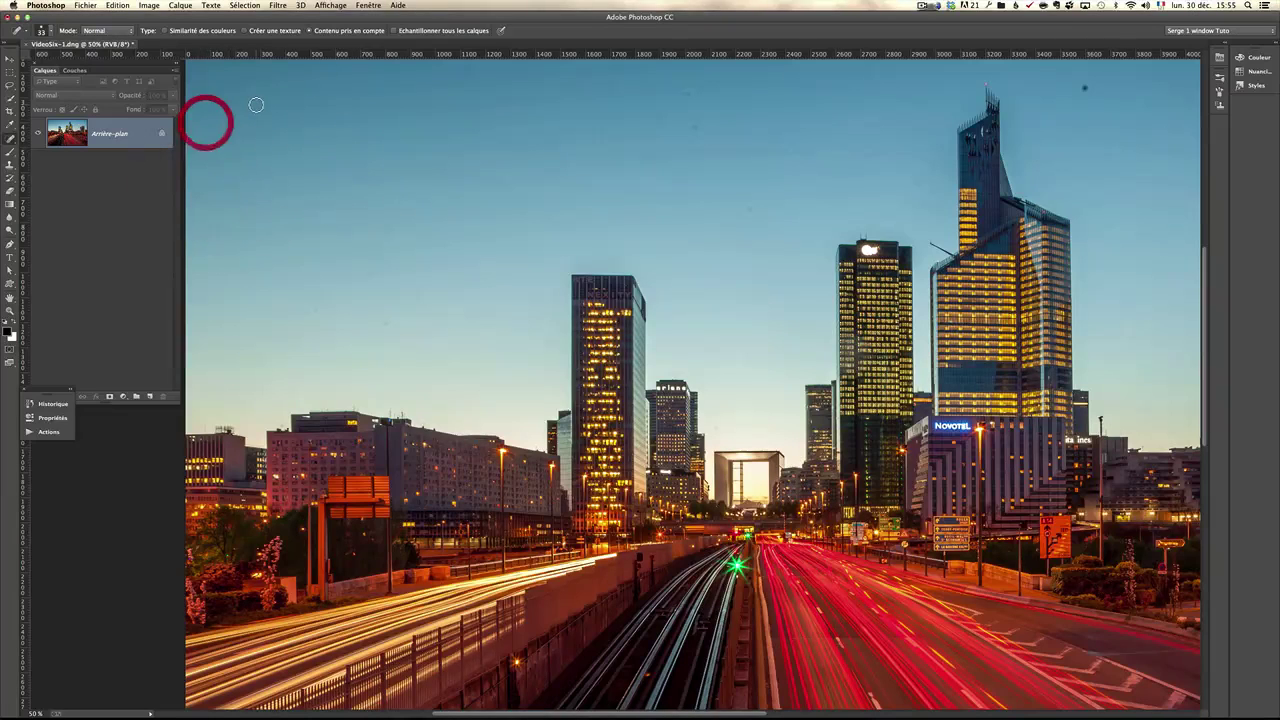
left_click(264, 115)
left_click(304, 262)
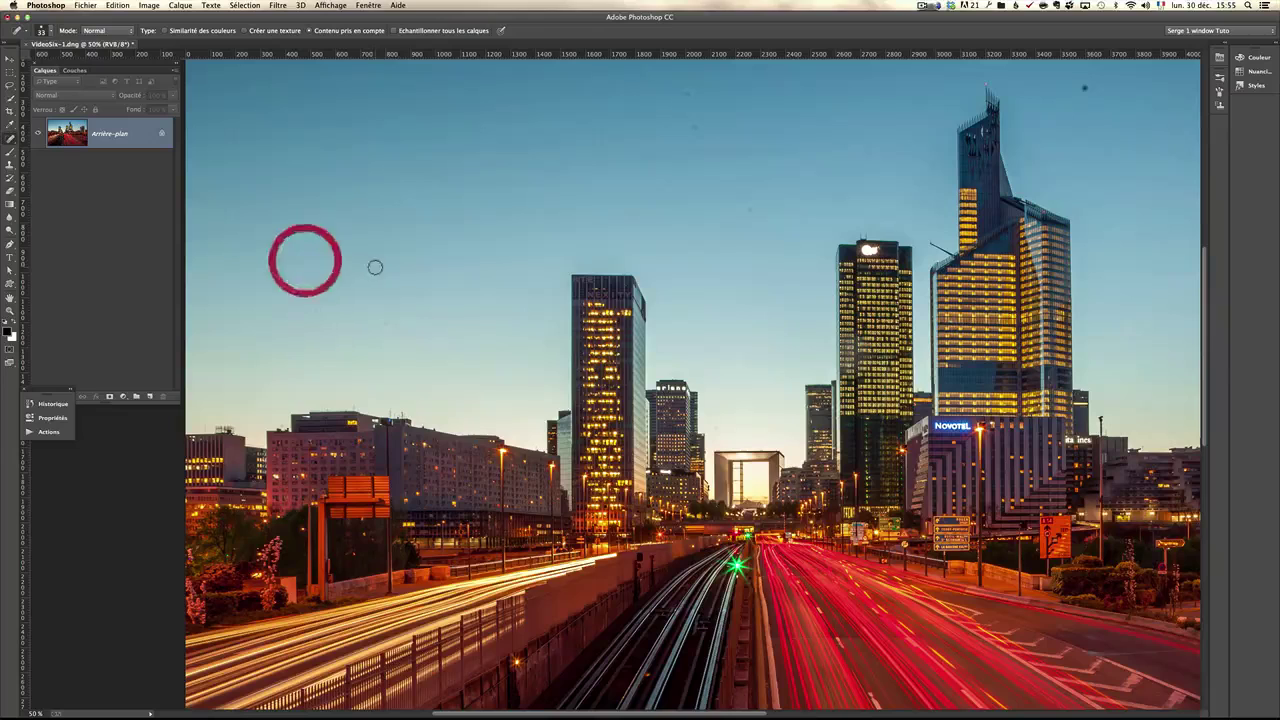
left_click(371, 272)
left_click(388, 322)
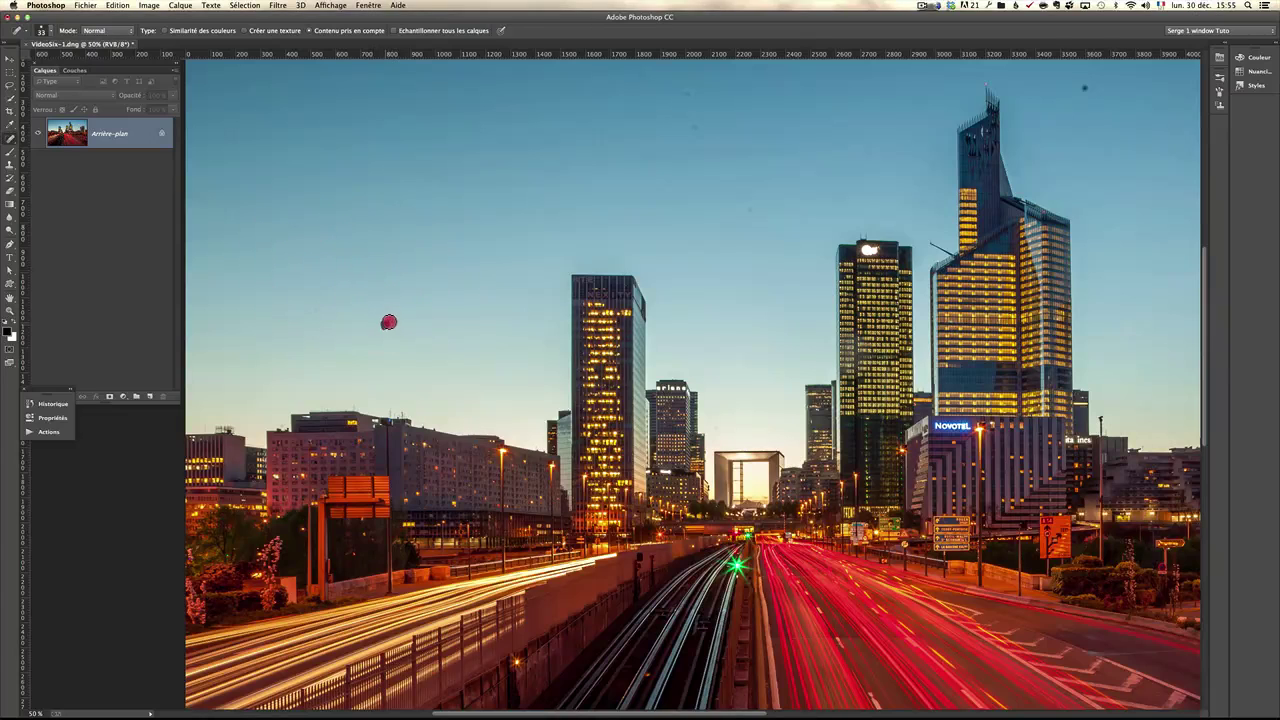
Step: Heal the dust spots in the sky above and between the central towers
left_click(694, 128)
left_click(688, 94)
left_click(726, 70)
left_click(641, 81)
left_click(620, 72)
left_click(603, 131)
left_click(750, 212)
Step: Heal the dust spots in the sky around the street lamp and the tallest tower
left_click_drag(729, 260, 434, 291)
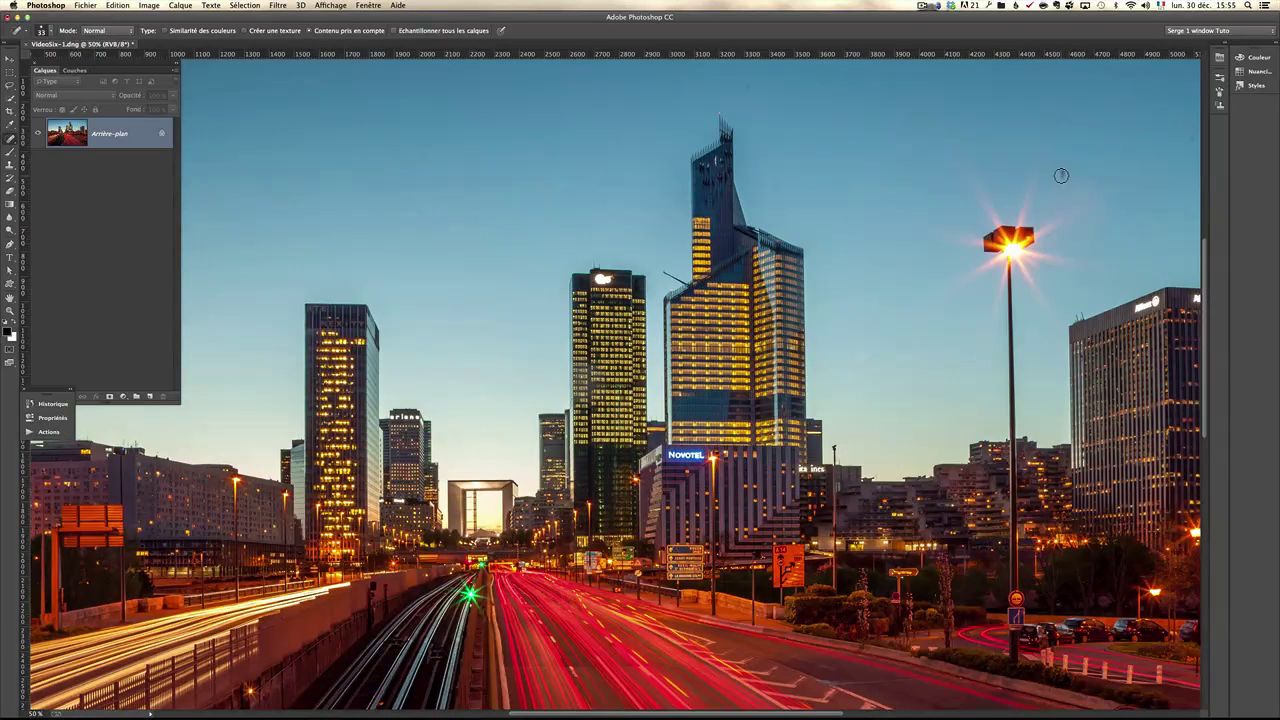
left_click(1063, 117)
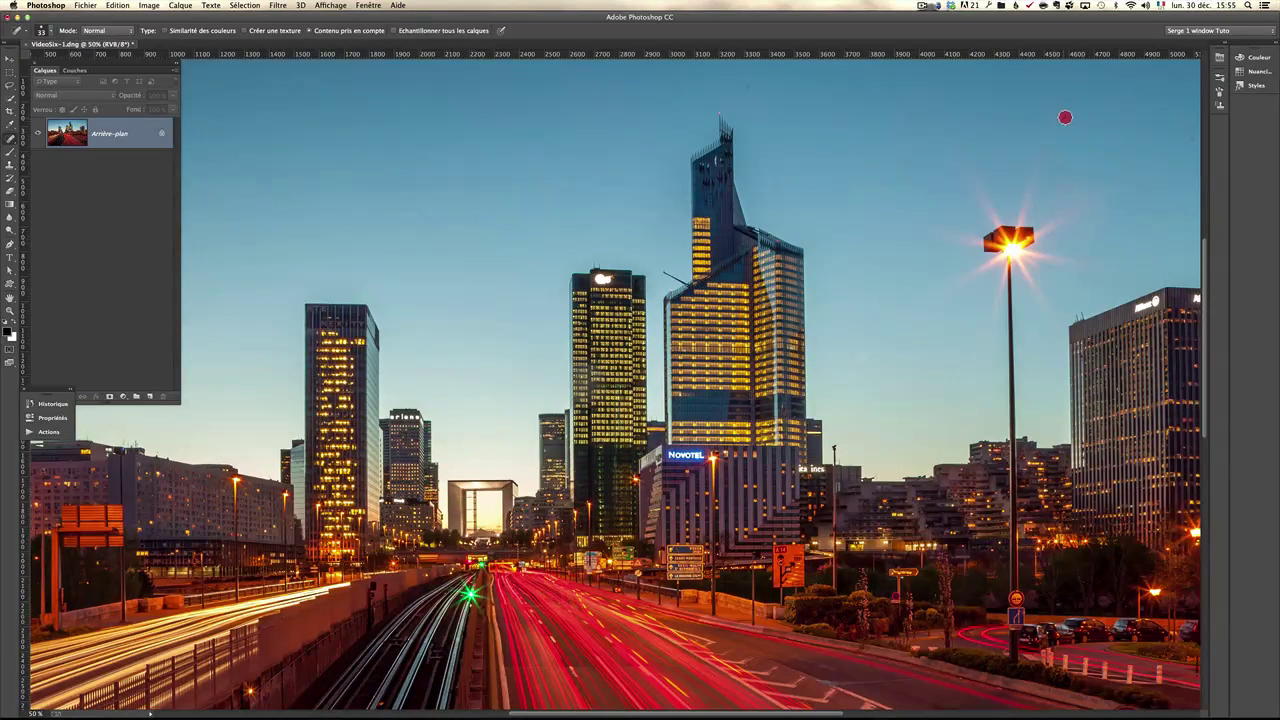
left_click(1062, 169)
left_click(1124, 80)
left_click(1194, 138)
left_click(1065, 118)
left_click(949, 133)
left_click(702, 64)
Step: Heal the dust spots in the sky to the left of the left tower with the Spot Healing Brush
left_click_drag(591, 275, 734, 226)
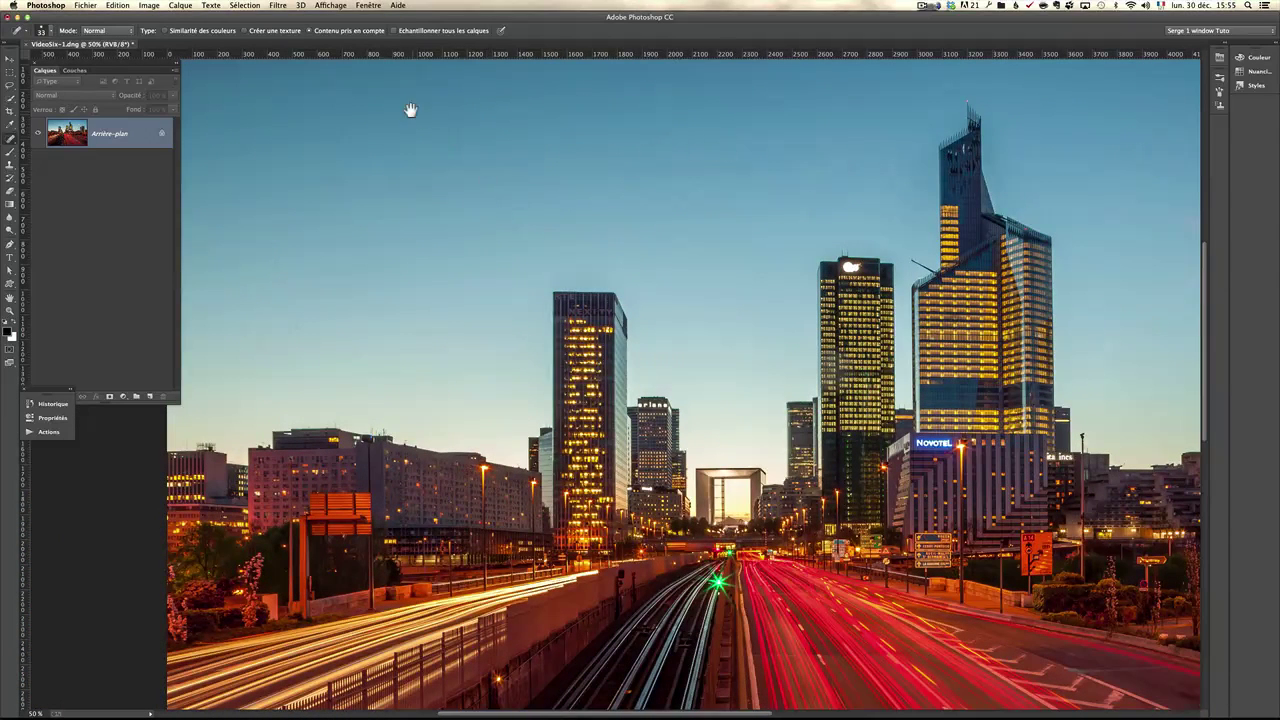
left_click(447, 146)
left_click(419, 152)
left_click(428, 185)
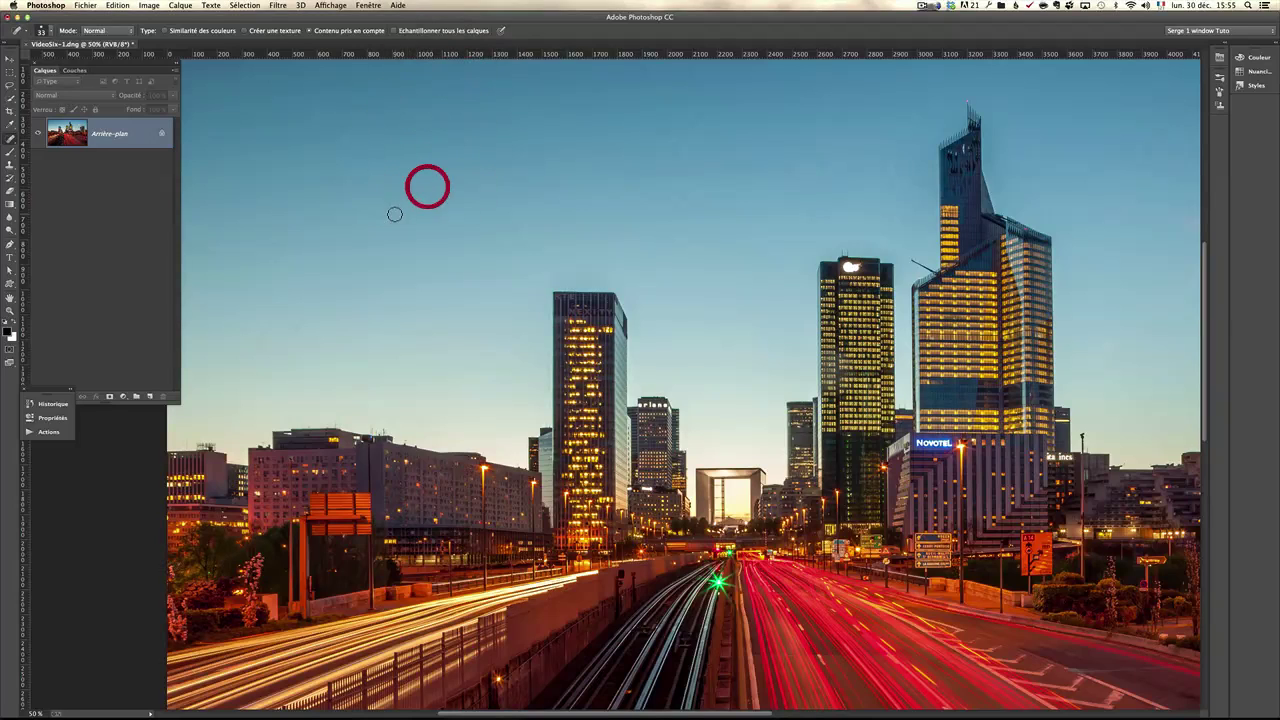
left_click(384, 215)
left_click(300, 325)
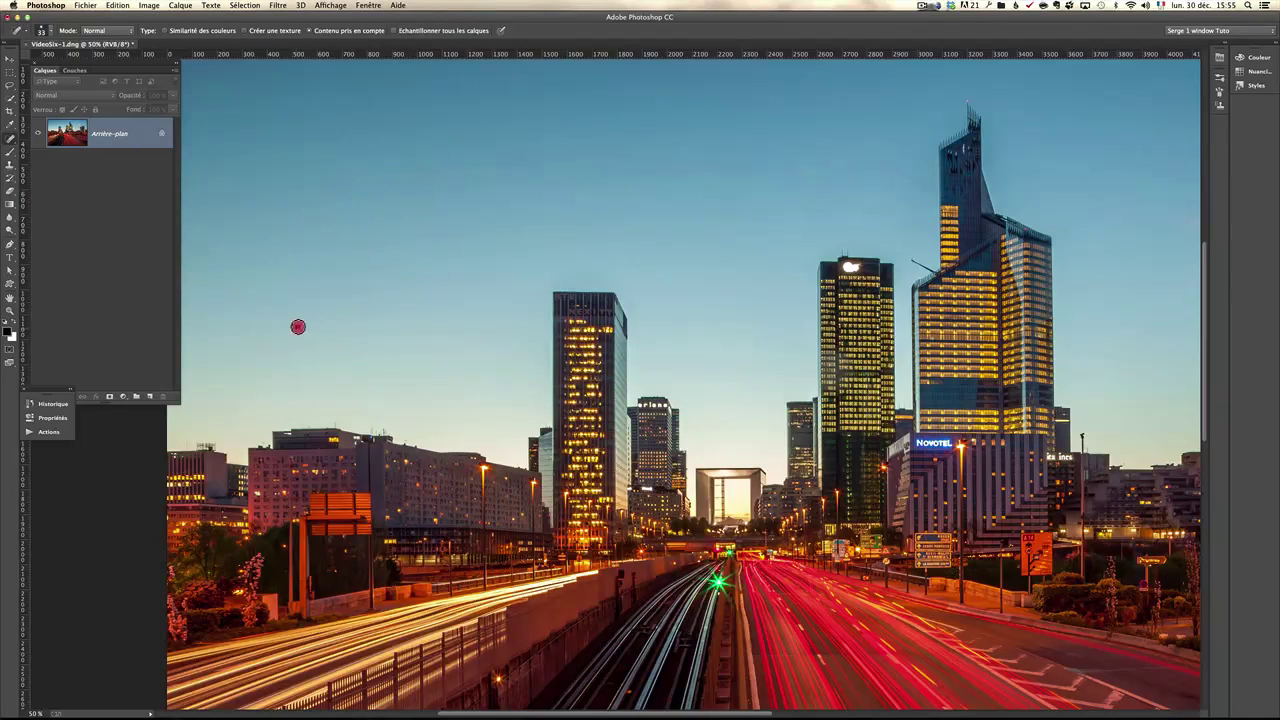
left_click(276, 266)
left_click(272, 246)
left_click(254, 78)
Step: Check the whole photo at 25% and heal the remaining dust spot in the sky near the right edge
key("z")
left_click(671, 300, "alt")
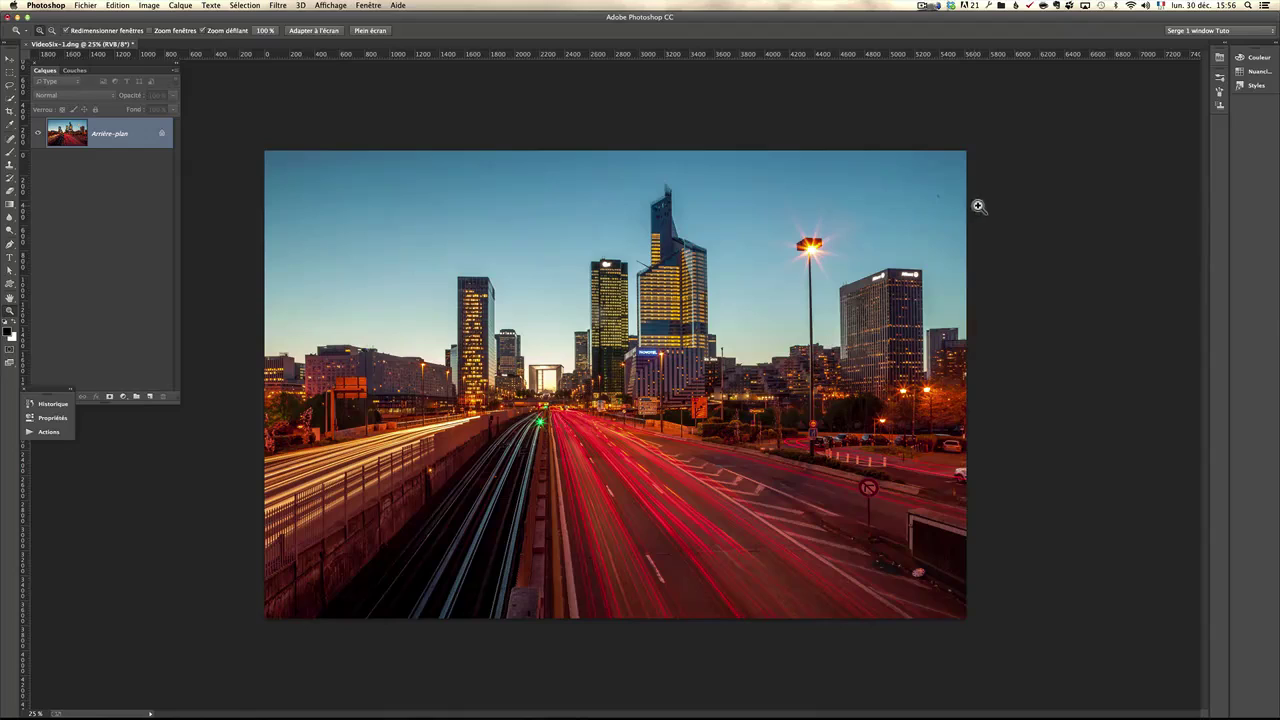
key("j")
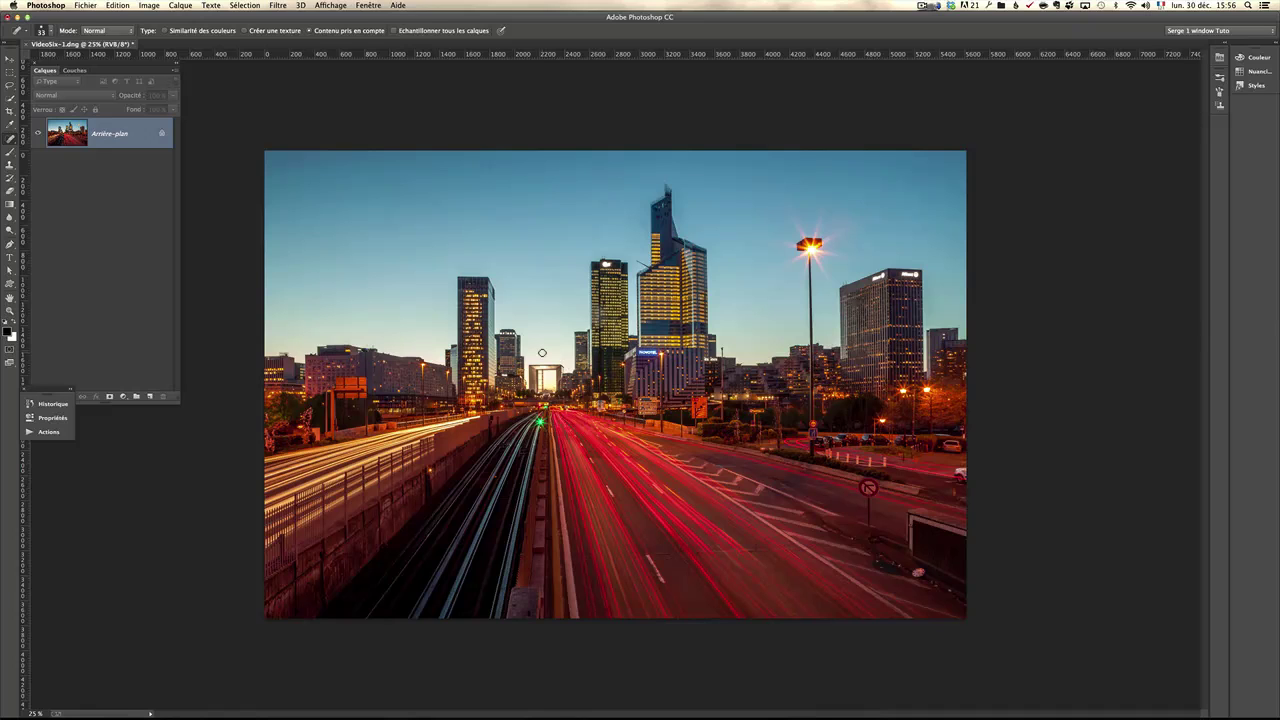
Step: Switch to Lightroom and open the SunSets collection
key("super+Tab")
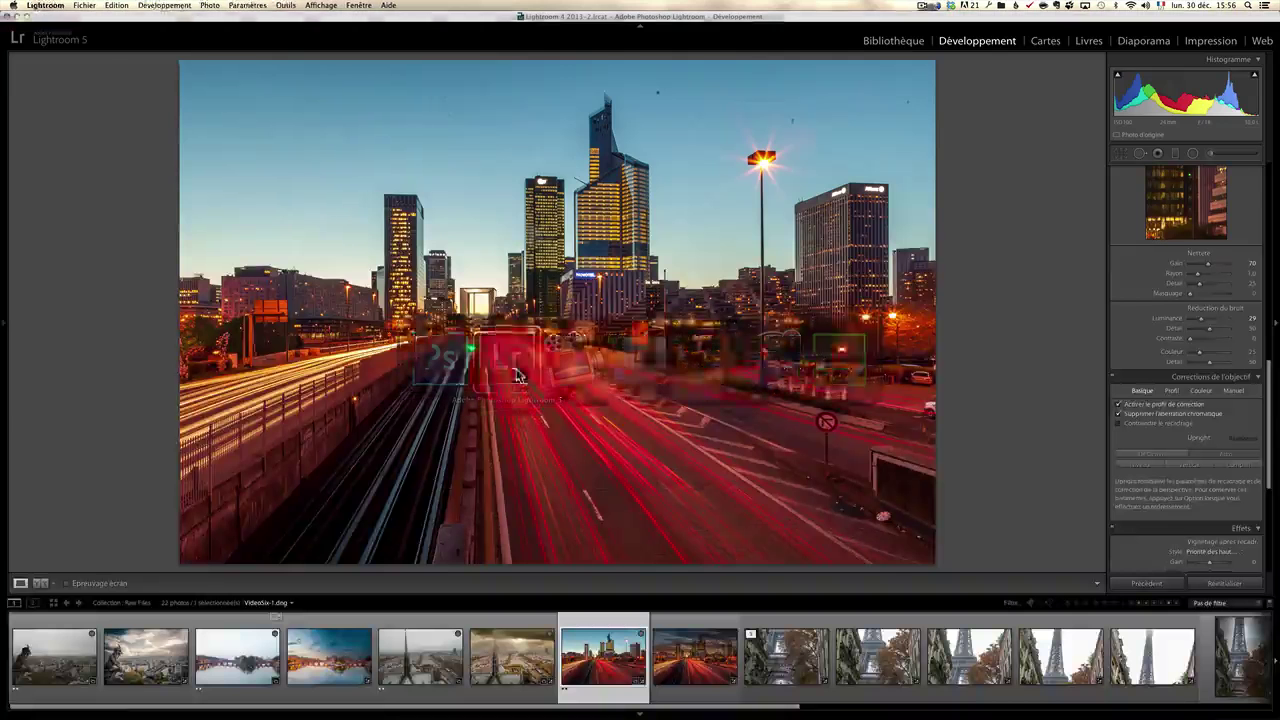
left_click(10, 325)
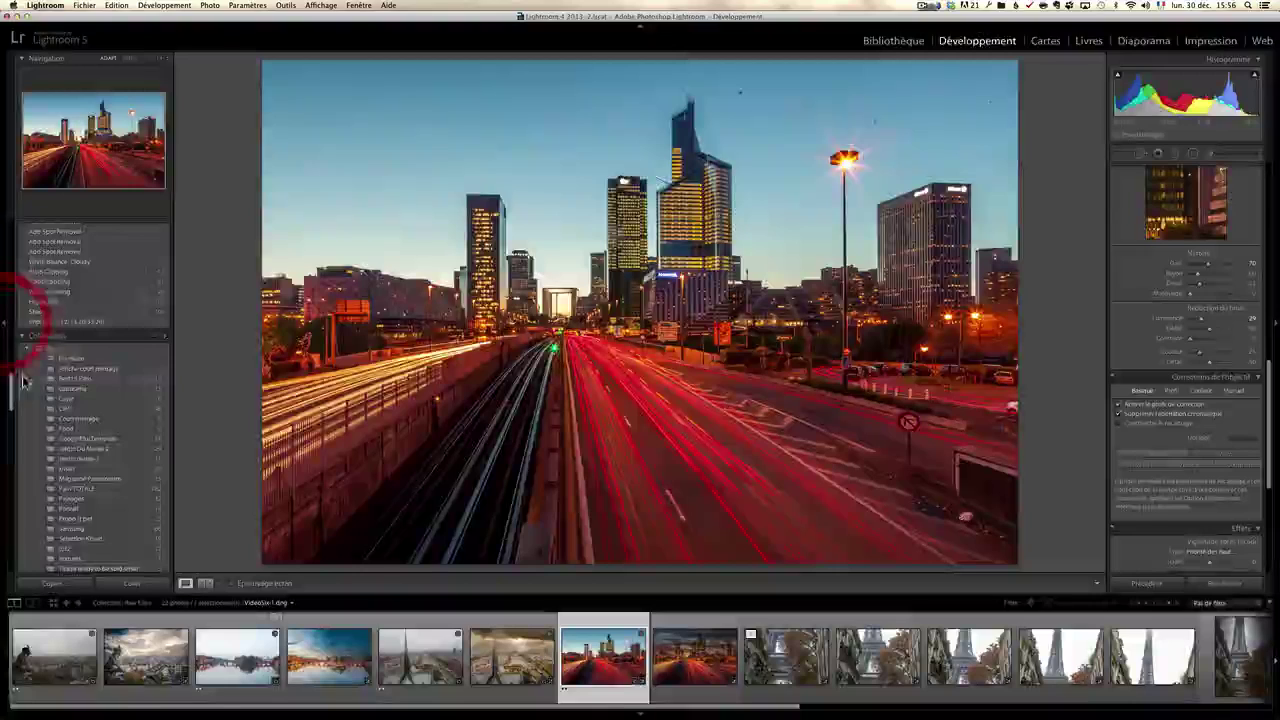
left_click_drag(12, 393, 40, 494)
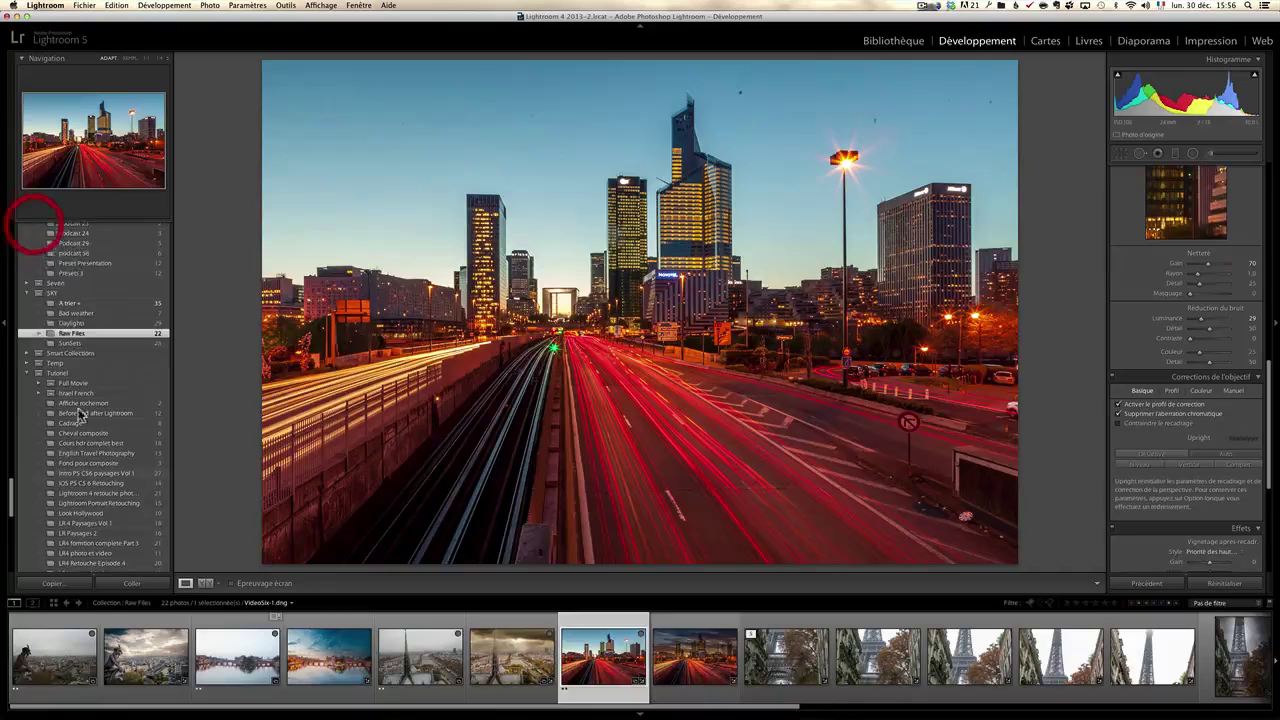
left_click(101, 344)
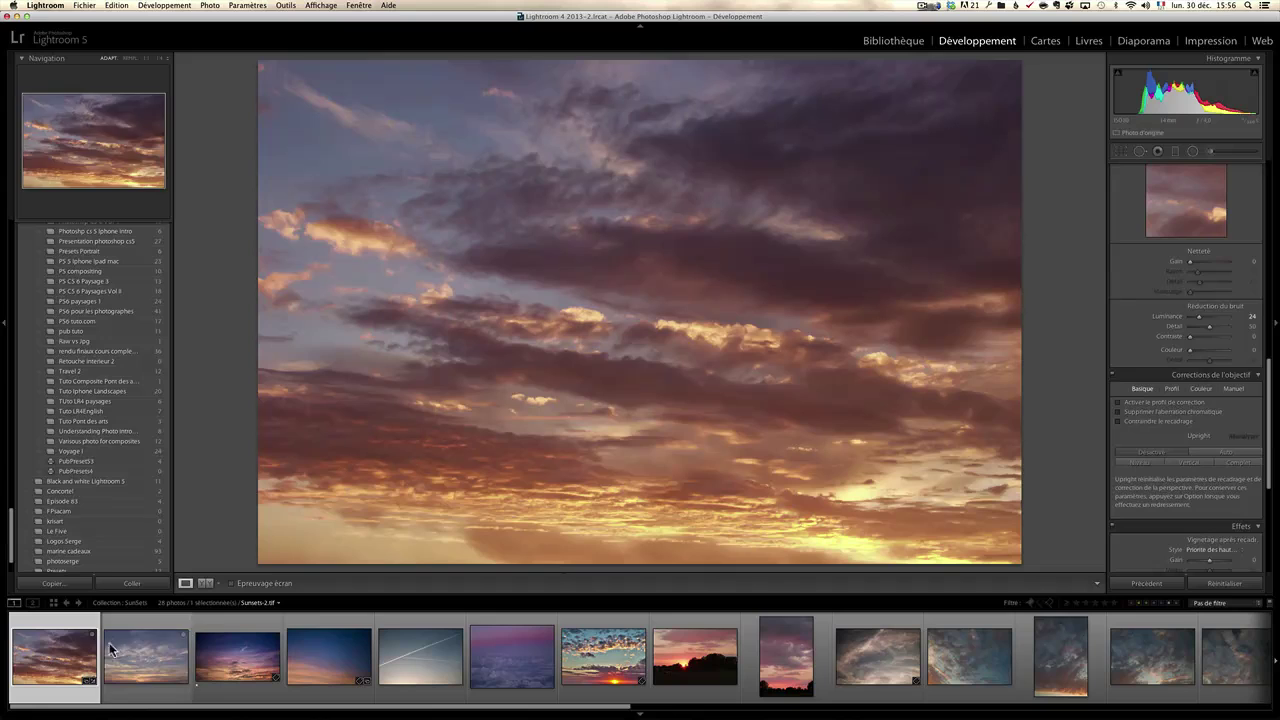
Step: Open the Sunsets-1.jpg photo for editing in Adobe Photoshop CC
right_click(57, 640)
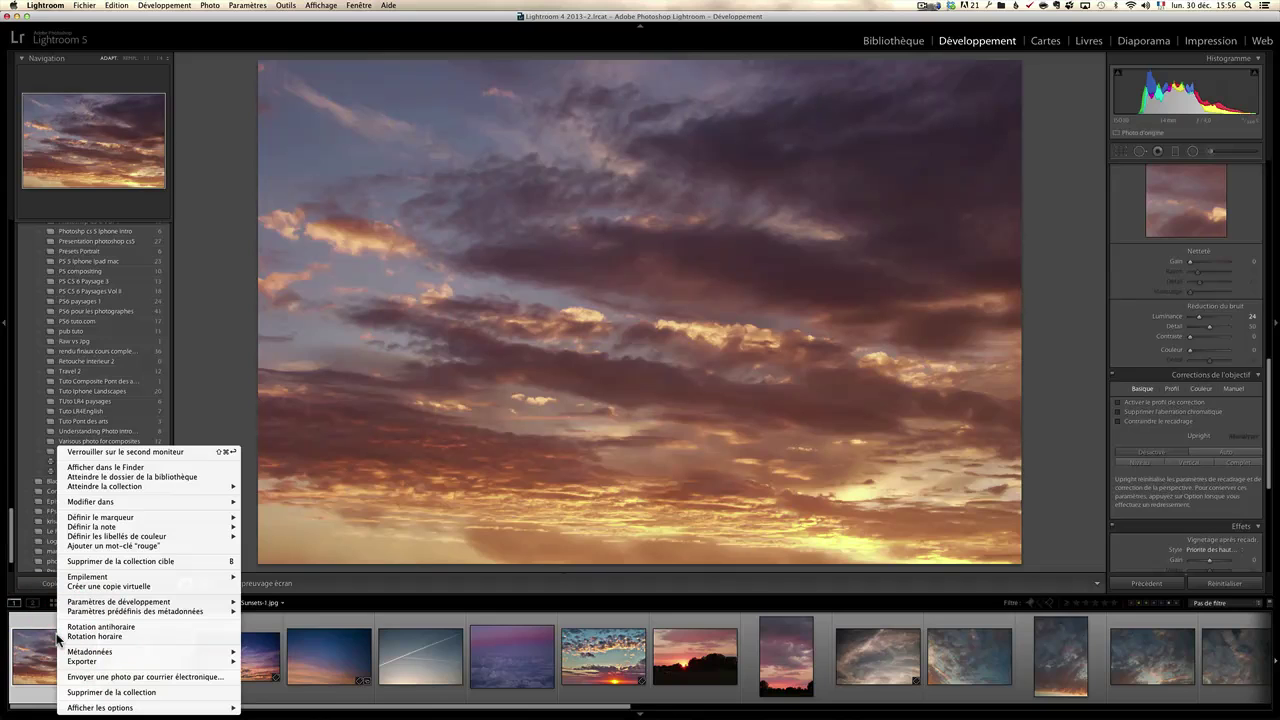
mouse_move(193, 507)
left_click(284, 502)
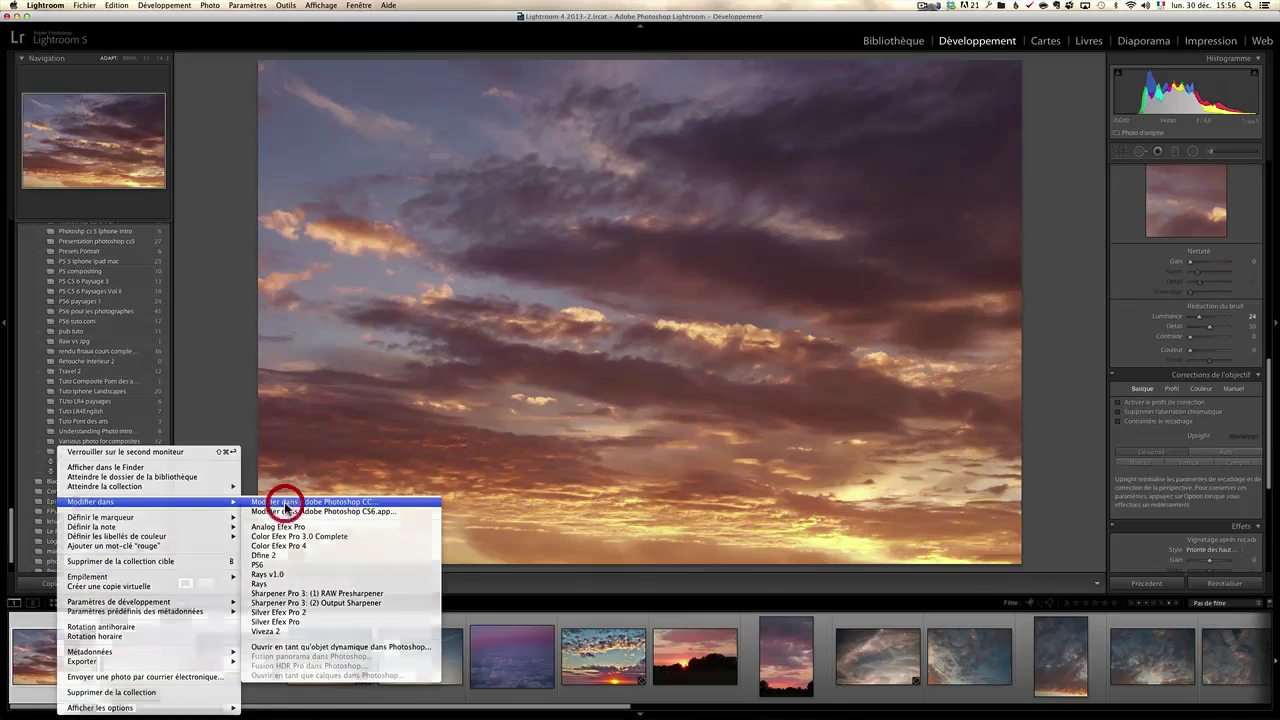
left_click(713, 288)
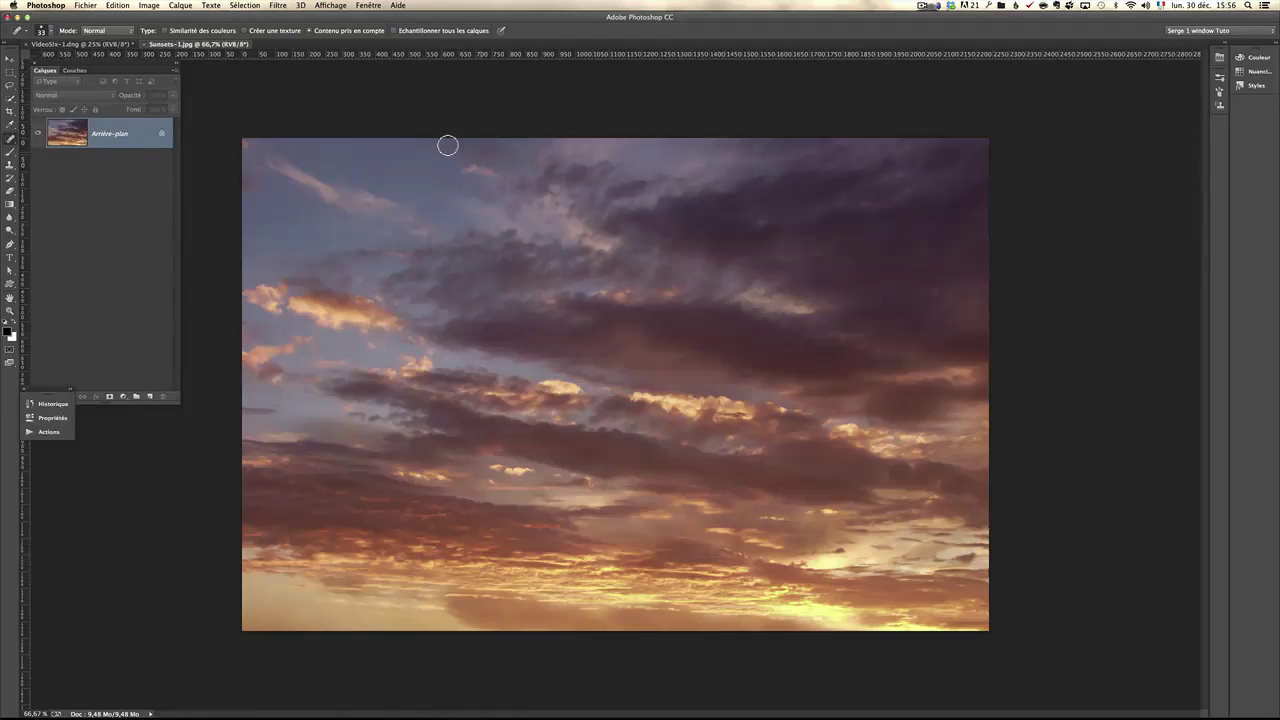
Step: Bring the sunset image into the VideoSix-1.dng document as a new layer and shift it up over the towers
left_click(11, 60)
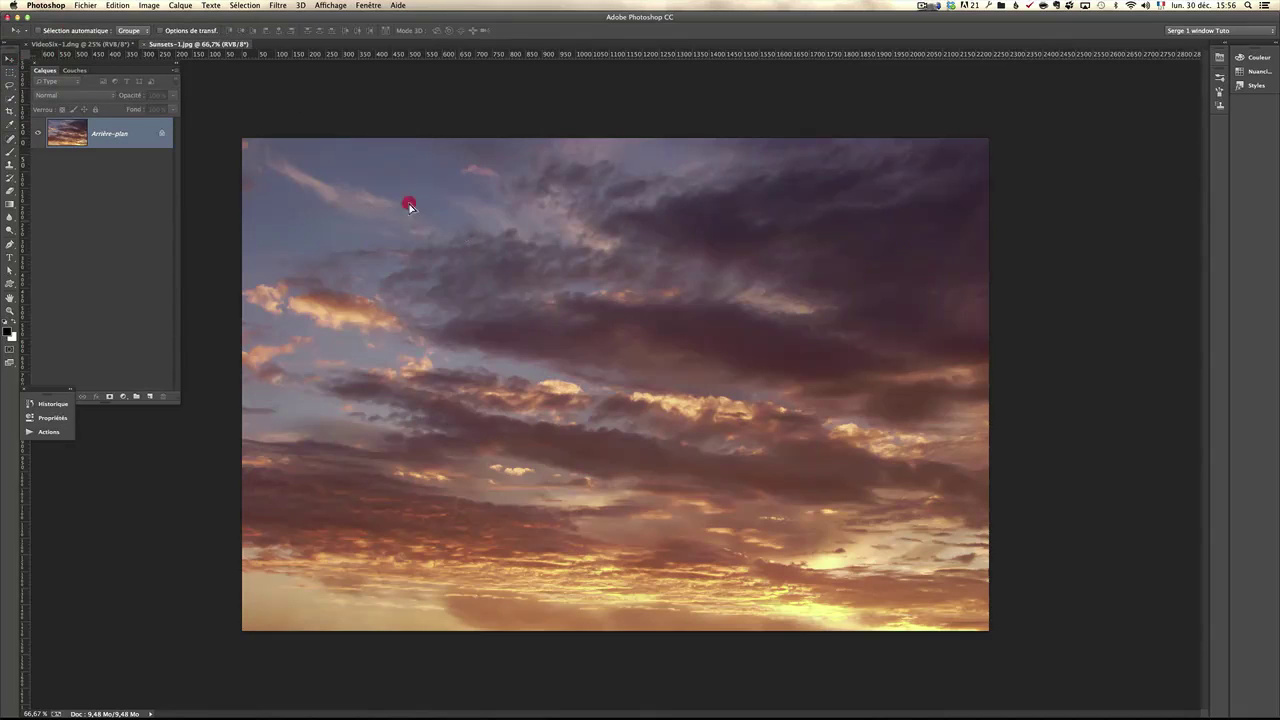
left_click(124, 46)
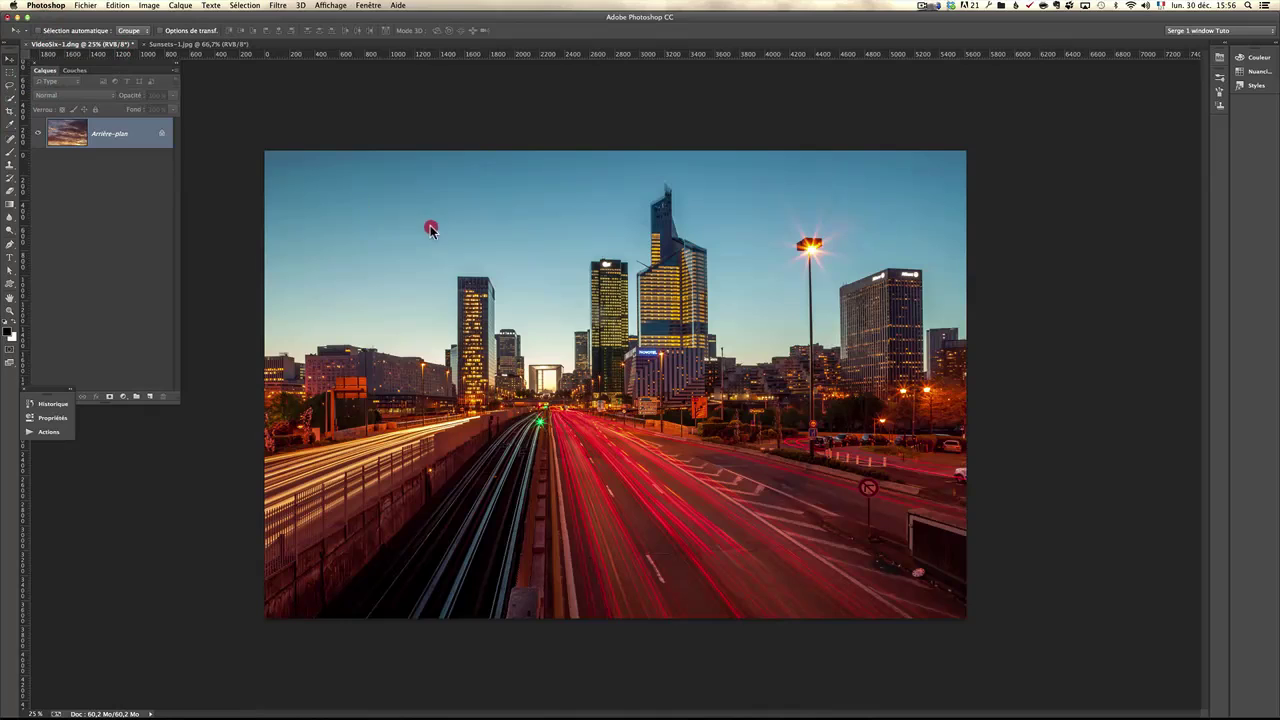
left_click_drag(430, 230, 666, 373)
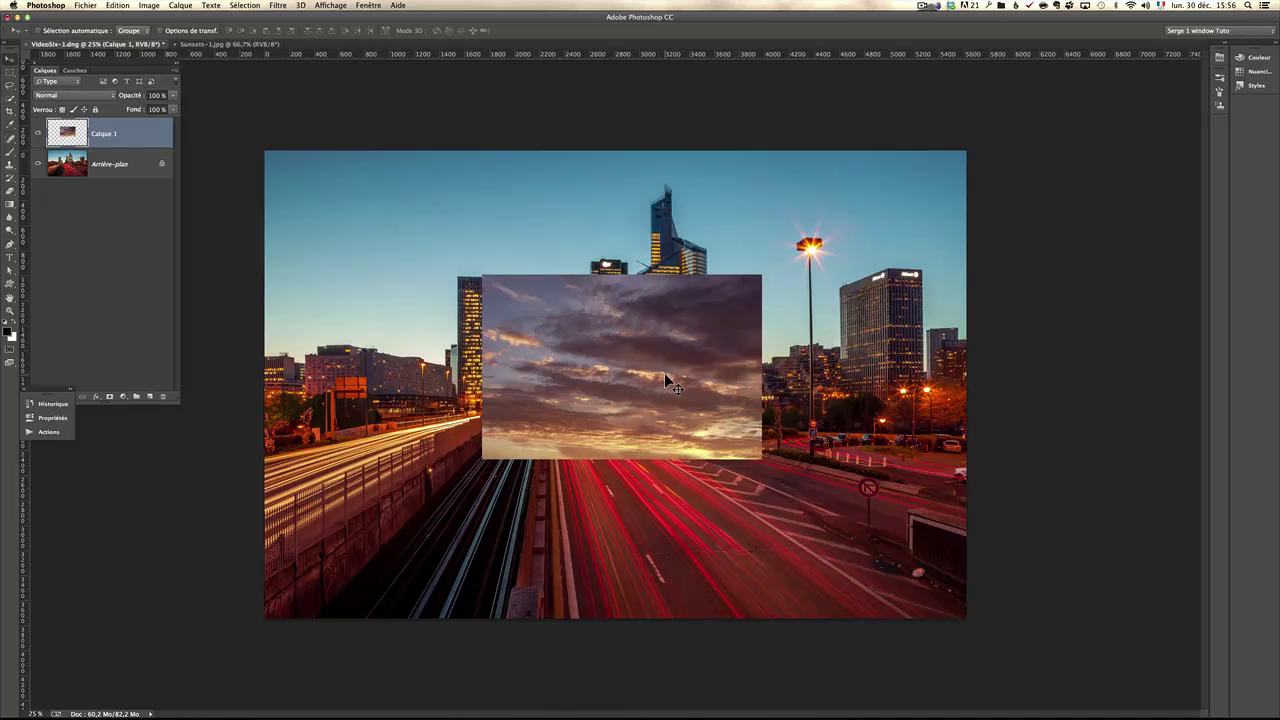
left_click_drag(647, 393, 648, 357)
Step: Free Transform the sunset layer to about 251% width and 207% height, covering the photo's full width down to the horizon
key("super+t")
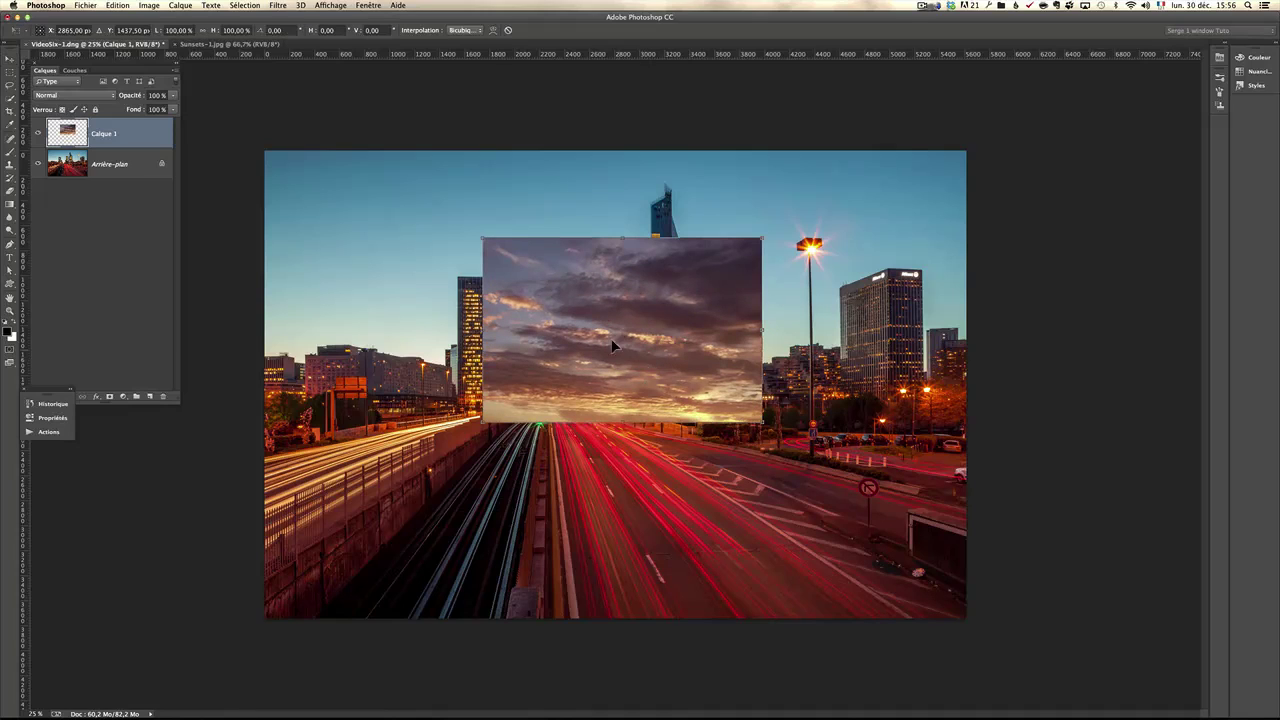
left_click_drag(479, 236, 265, 150)
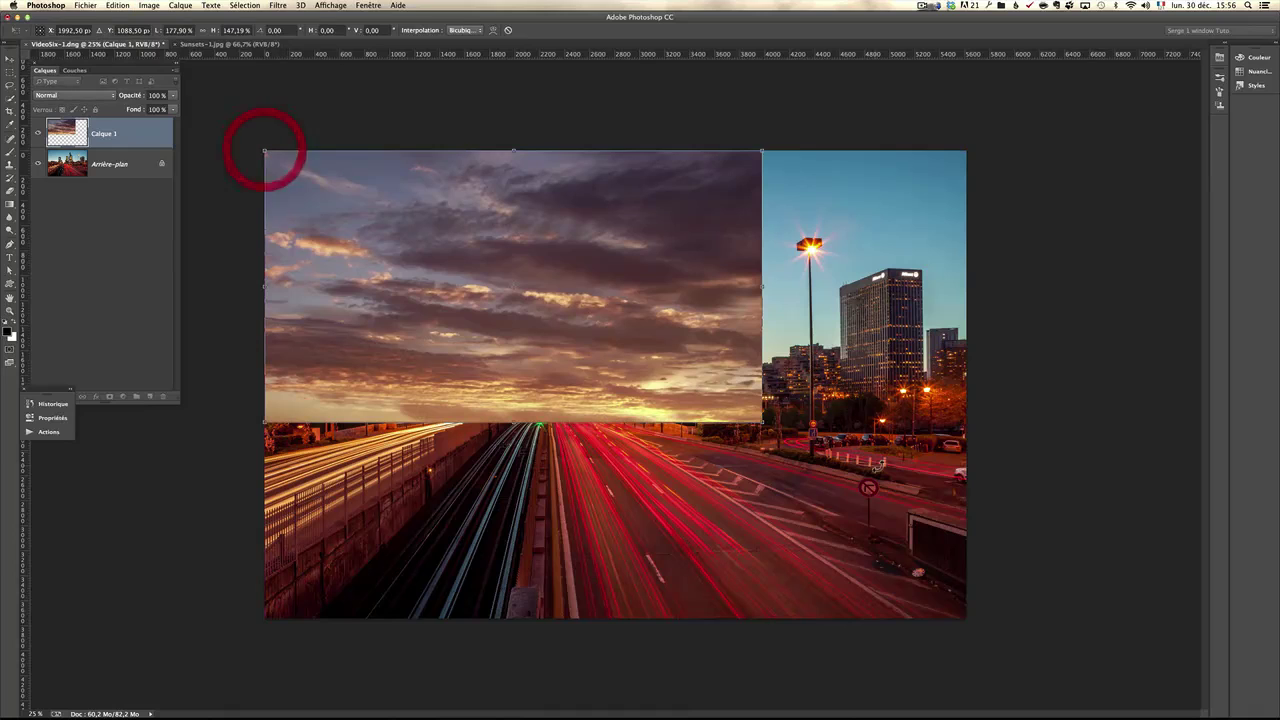
left_click_drag(765, 422, 956, 478)
left_click_drag(830, 378, 815, 325)
left_click_drag(956, 413, 968, 452)
left_click_drag(926, 410, 932, 374)
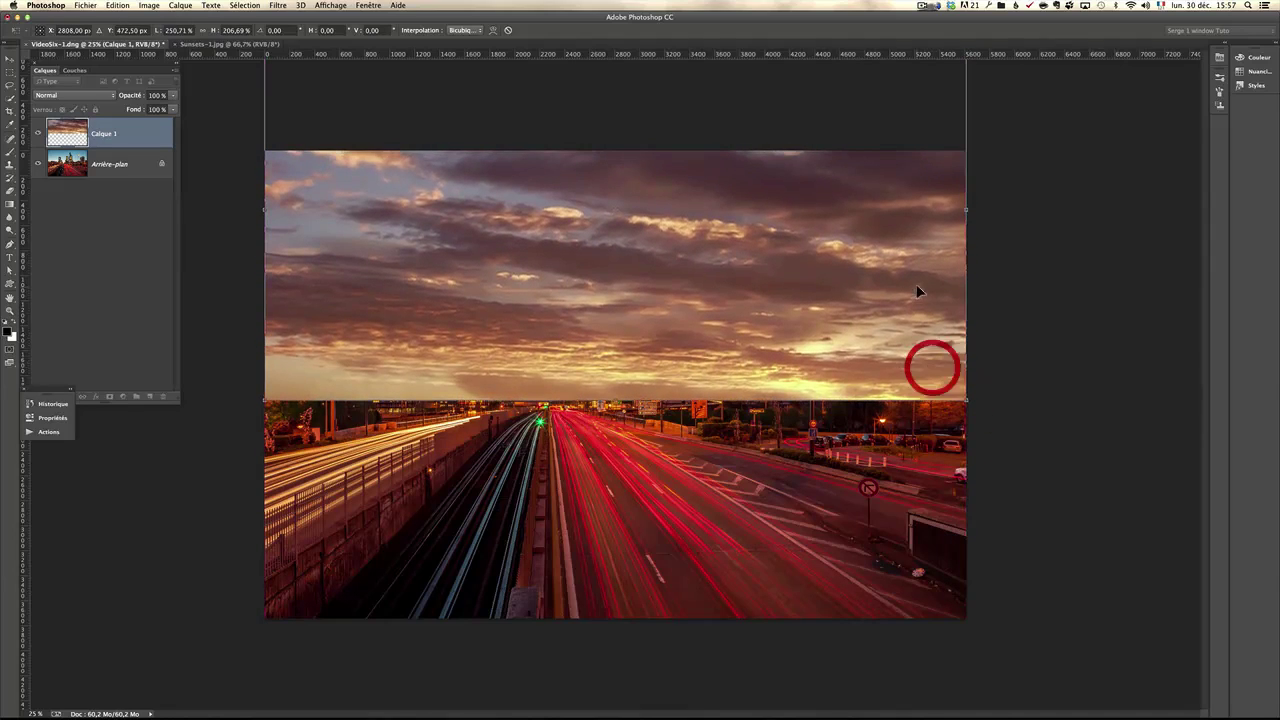
double_click(620, 229)
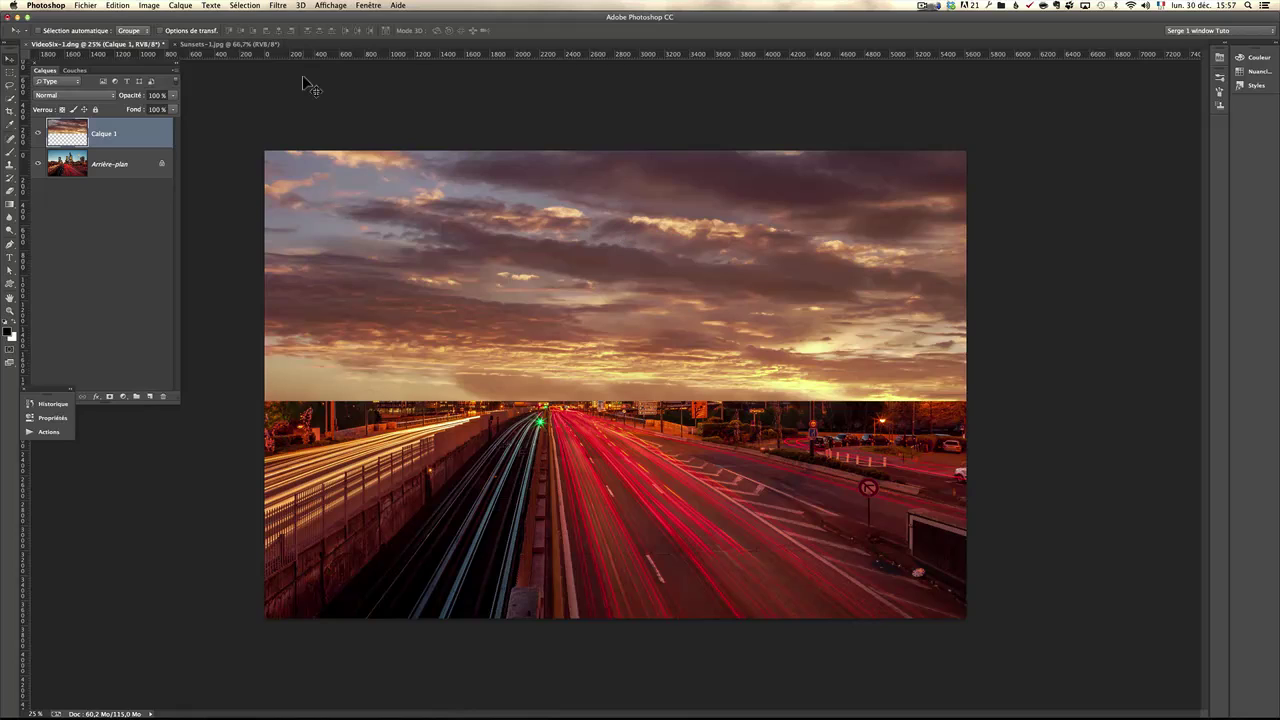
Step: Set the sunset layer's blend mode to Produit and fine-tune its vertical position over the skyline
left_click(83, 96)
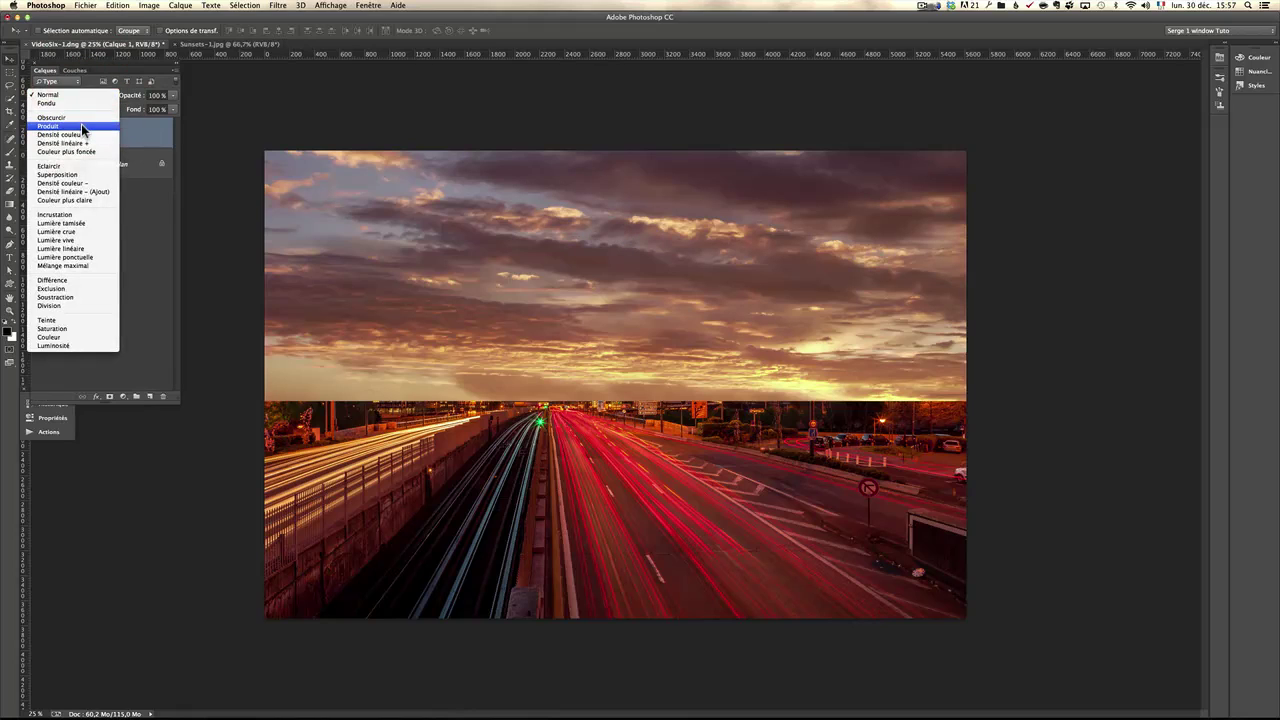
left_click(82, 126)
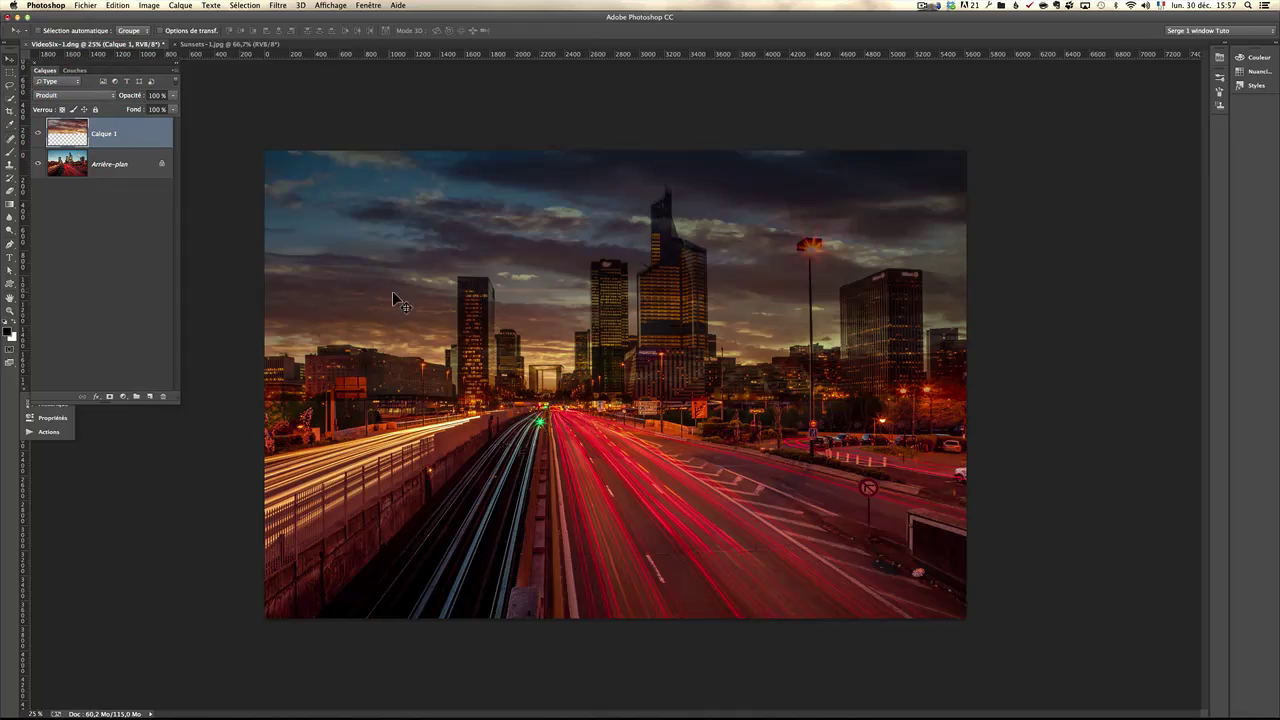
left_click_drag(668, 368, 668, 366)
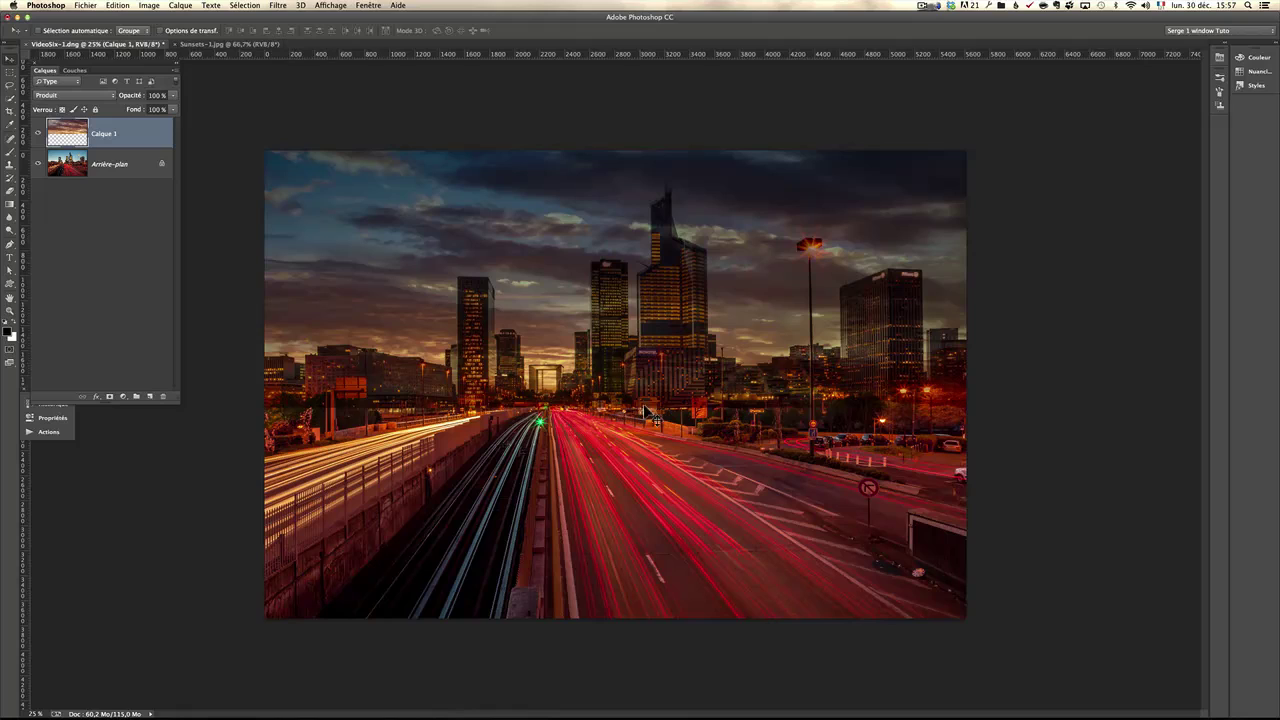
Step: Add a layer mask to the sunset layer and set up the Brush at size 587 with 22% opacity
left_click(110, 397)
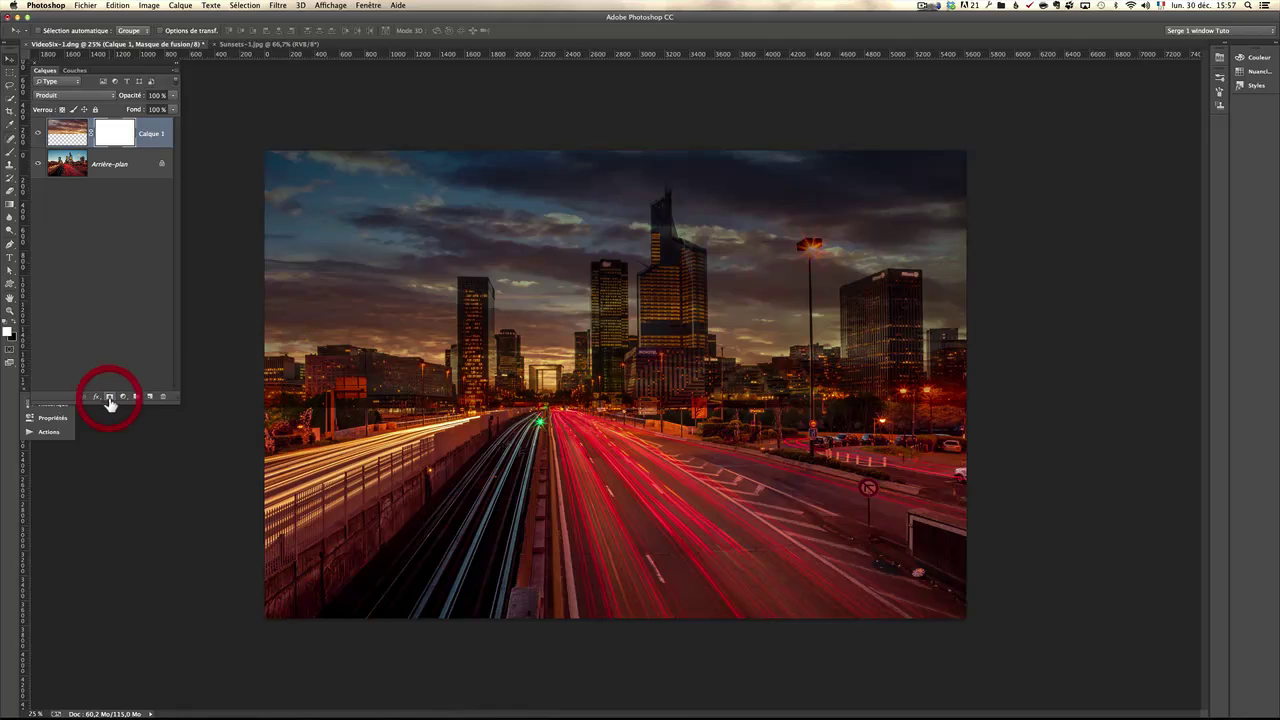
key("z")
left_click(362, 355)
key("b")
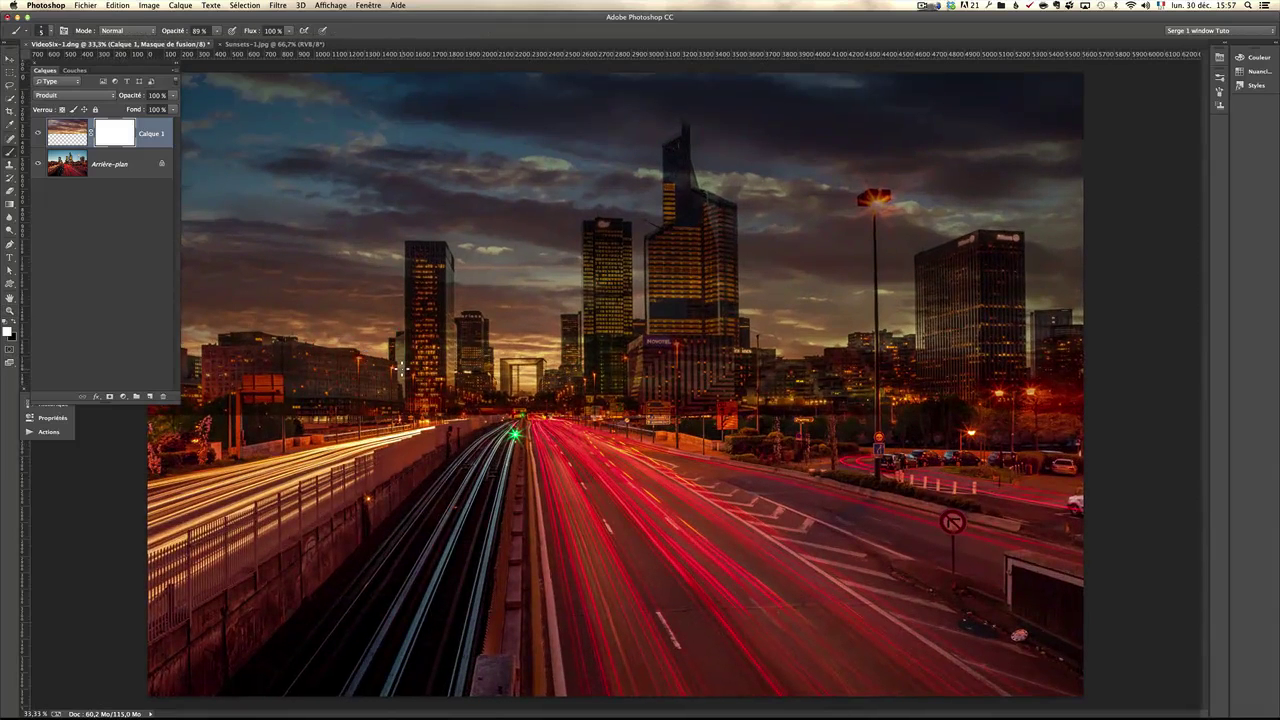
left_click_drag(349, 356, 387, 361)
left_click_drag(170, 33, 150, 35)
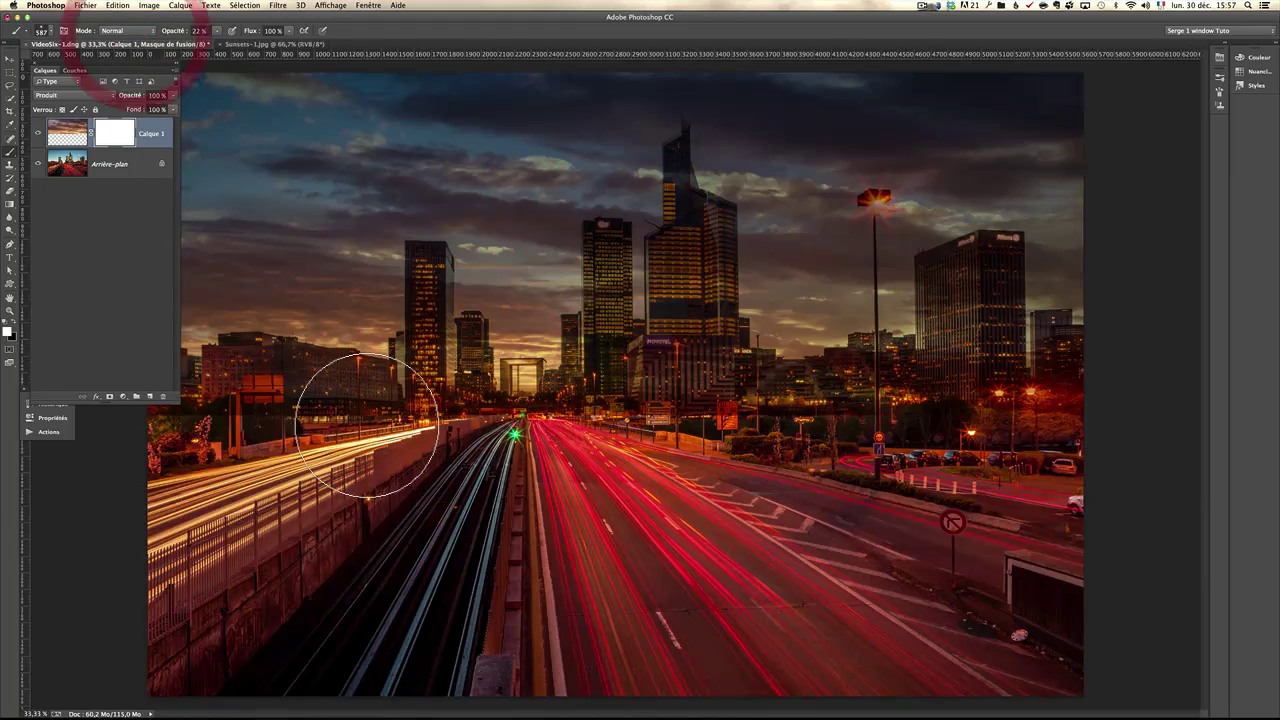
Step: Paint black on the mask along the street-level horizon across the photo, and compare the image with the sunset layer hidden
left_click_drag(338, 415, 195, 424)
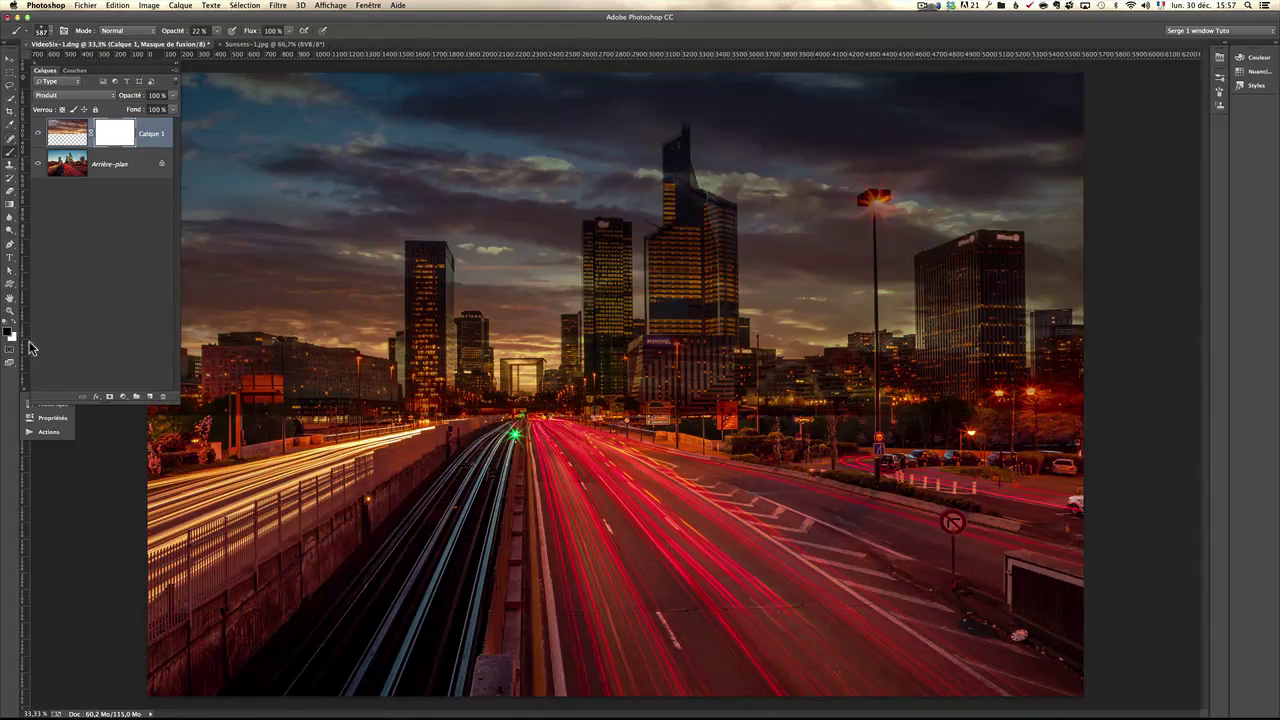
mouse_move(120, 440)
left_mouse_down()
mouse_move(345, 425)
mouse_move(88, 435)
mouse_move(528, 436)
left_mouse_up()
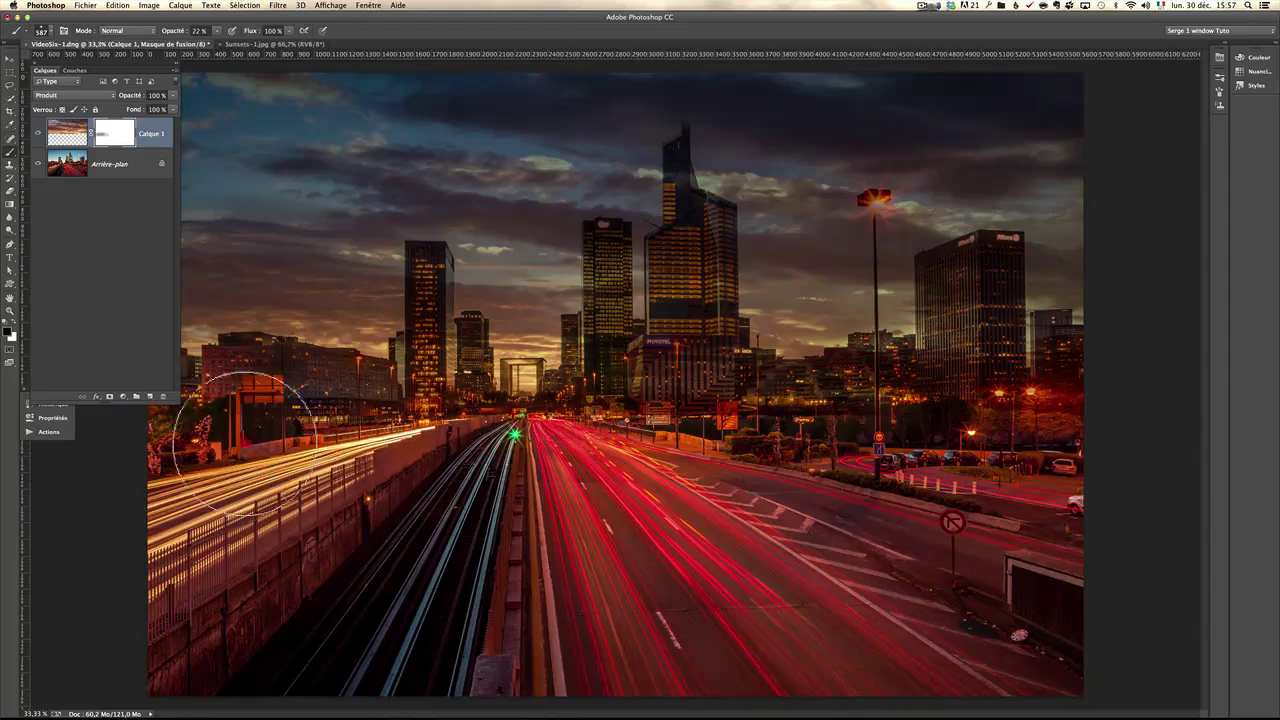
mouse_move(214, 400)
left_mouse_down()
mouse_move(450, 395)
mouse_move(765, 415)
mouse_move(1097, 400)
left_mouse_up()
left_click_drag(852, 409, 1220, 417)
left_click_drag(868, 453, 1037, 454)
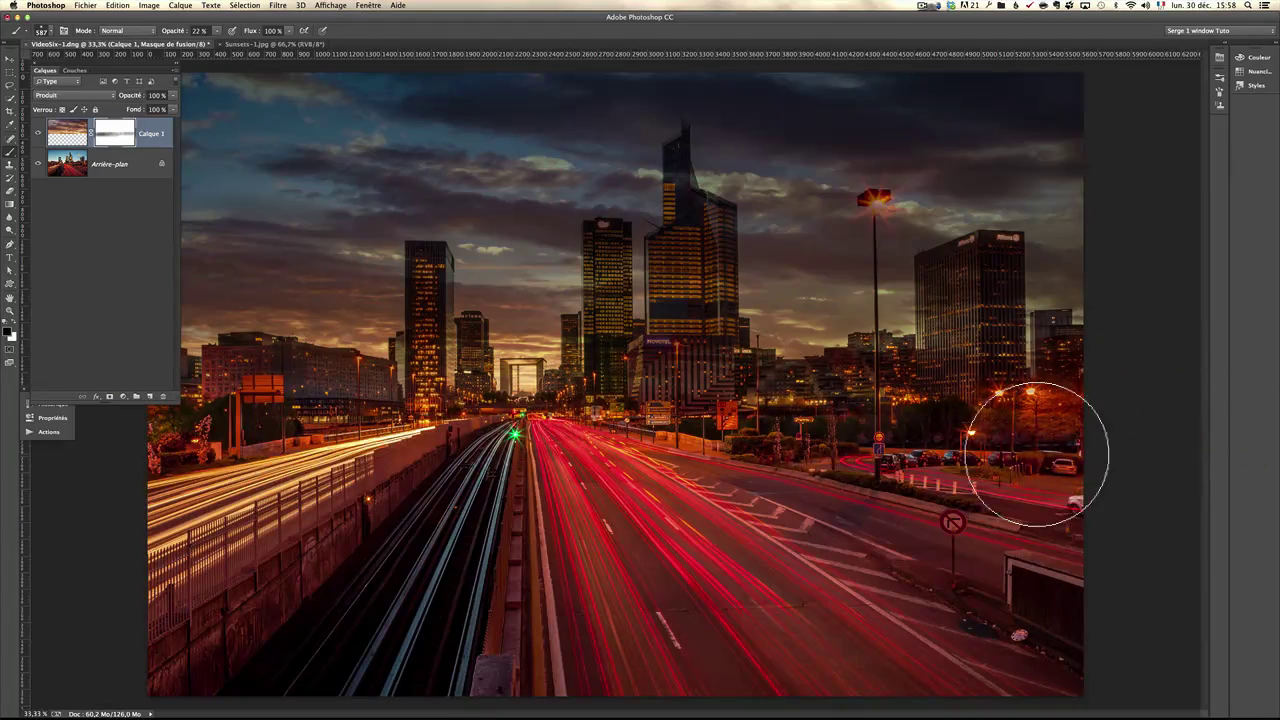
left_click(37, 134)
left_click(37, 134)
left_click(37, 134)
left_click(37, 134)
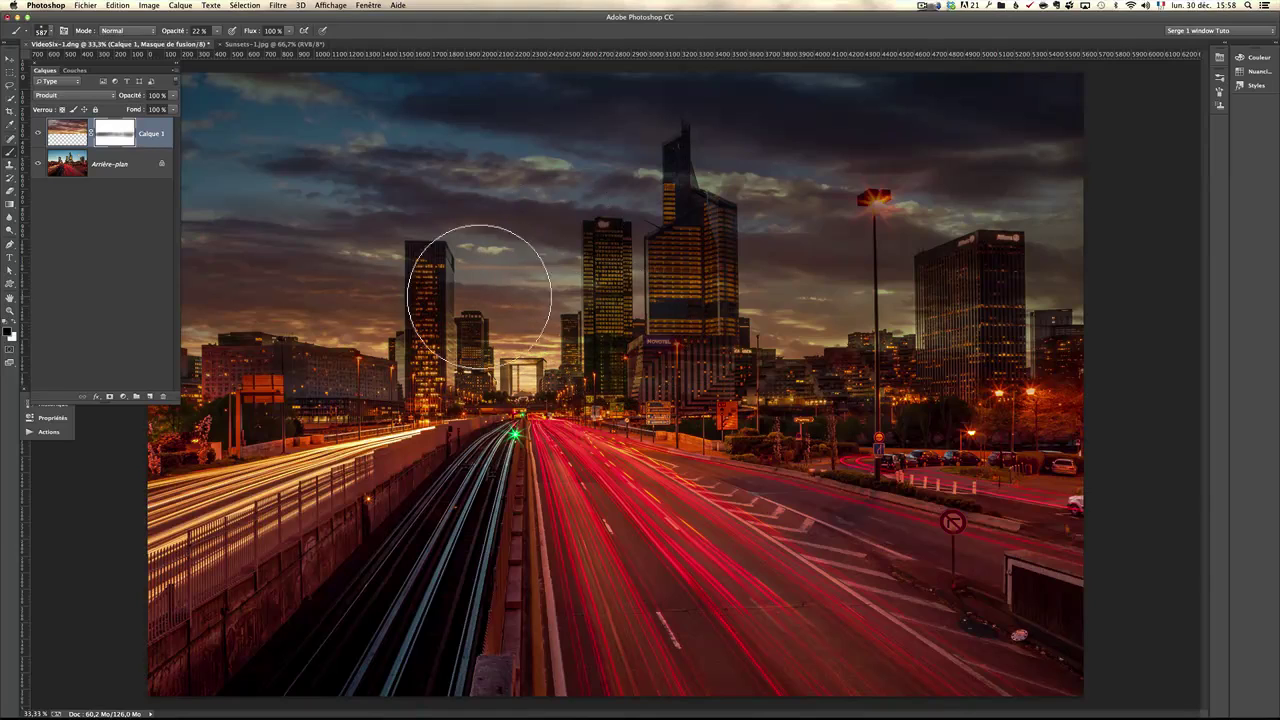
Step: Reduce the brush to size 126 and paint black on the mask over the left tower and the low buildings beside it
key("z")
left_click(443, 289)
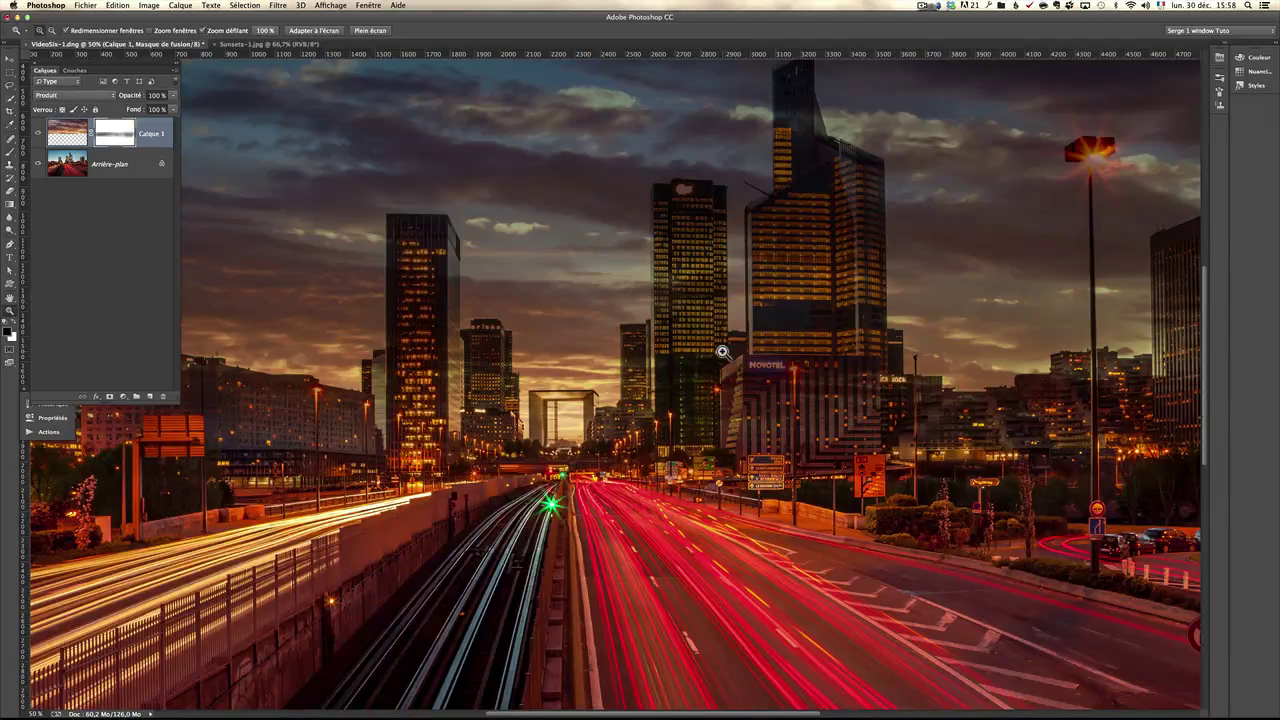
key("b")
left_click_drag(723, 297, 666, 314)
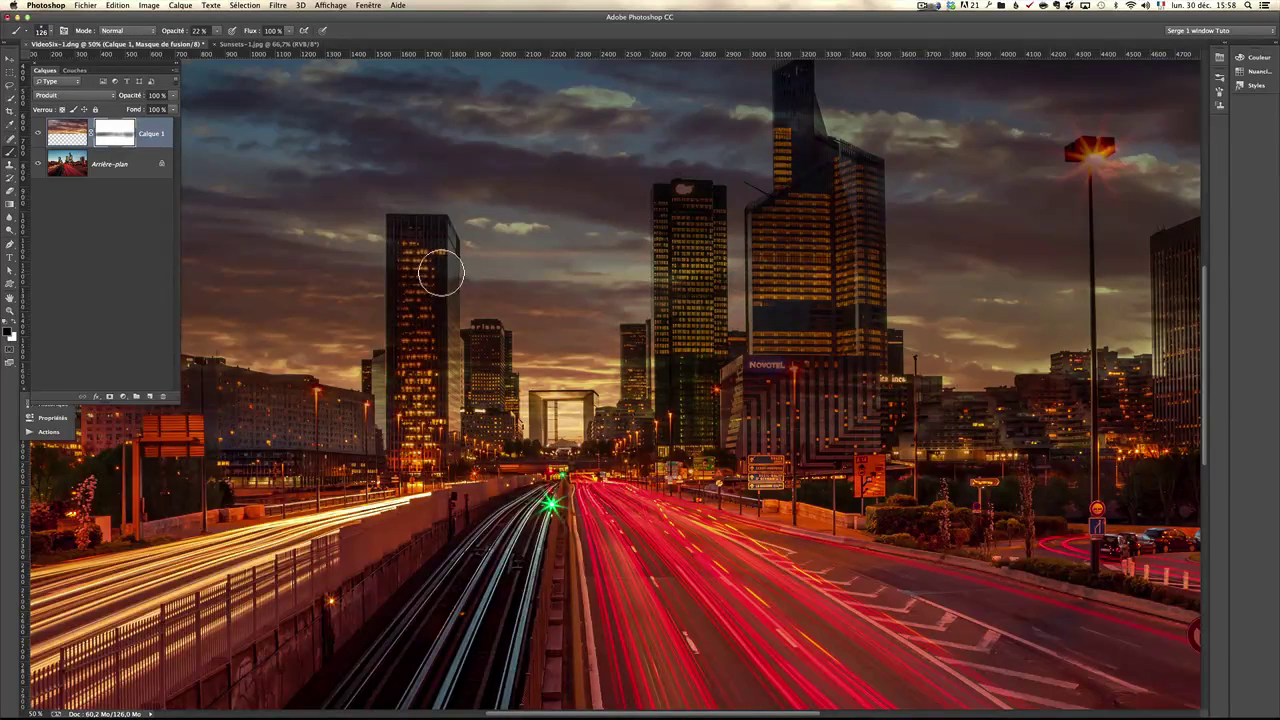
left_click_drag(446, 337, 446, 375)
mouse_move(445, 379)
left_mouse_down()
mouse_move(445, 331)
mouse_move(448, 414)
left_mouse_up()
mouse_move(440, 368)
left_mouse_down()
mouse_move(443, 263)
mouse_move(428, 280)
mouse_move(416, 268)
mouse_move(420, 366)
mouse_move(363, 423)
mouse_move(349, 411)
mouse_move(301, 437)
mouse_move(271, 427)
left_mouse_up()
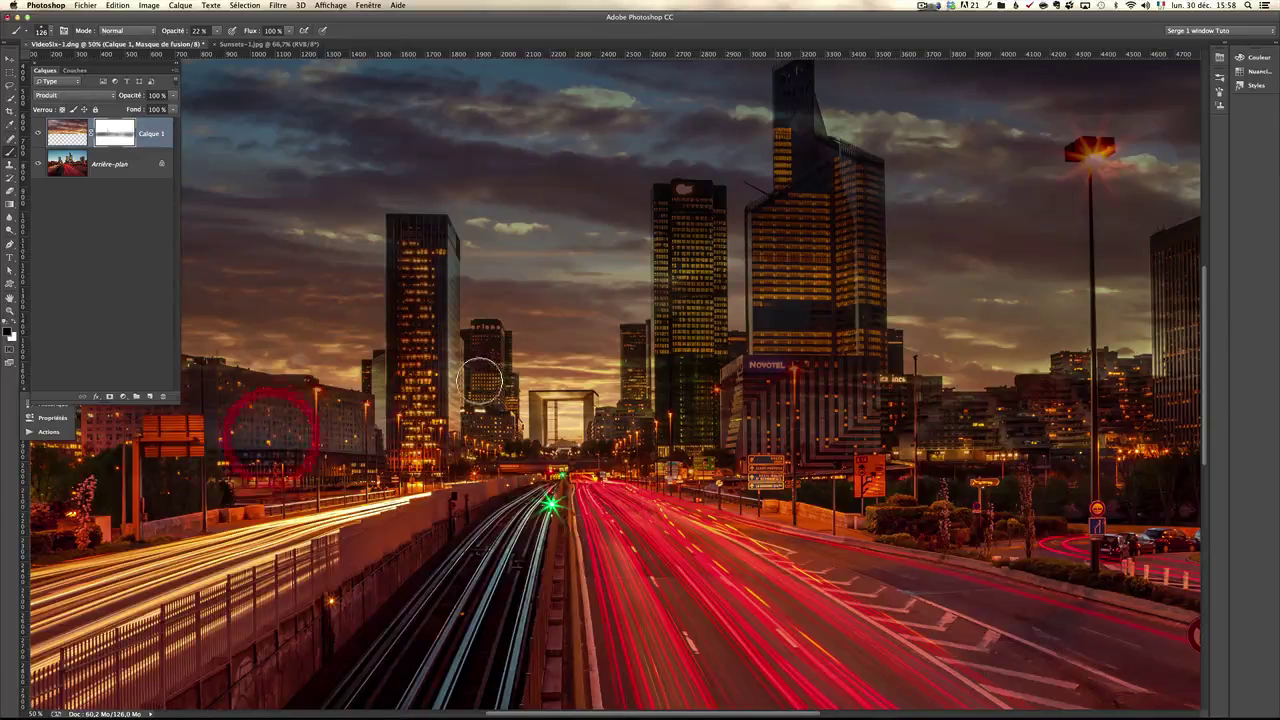
Step: Paint black on the mask over the small tower, the distant arch and the low buildings around it
left_click_drag(485, 379, 487, 442)
left_click_drag(578, 408, 619, 417)
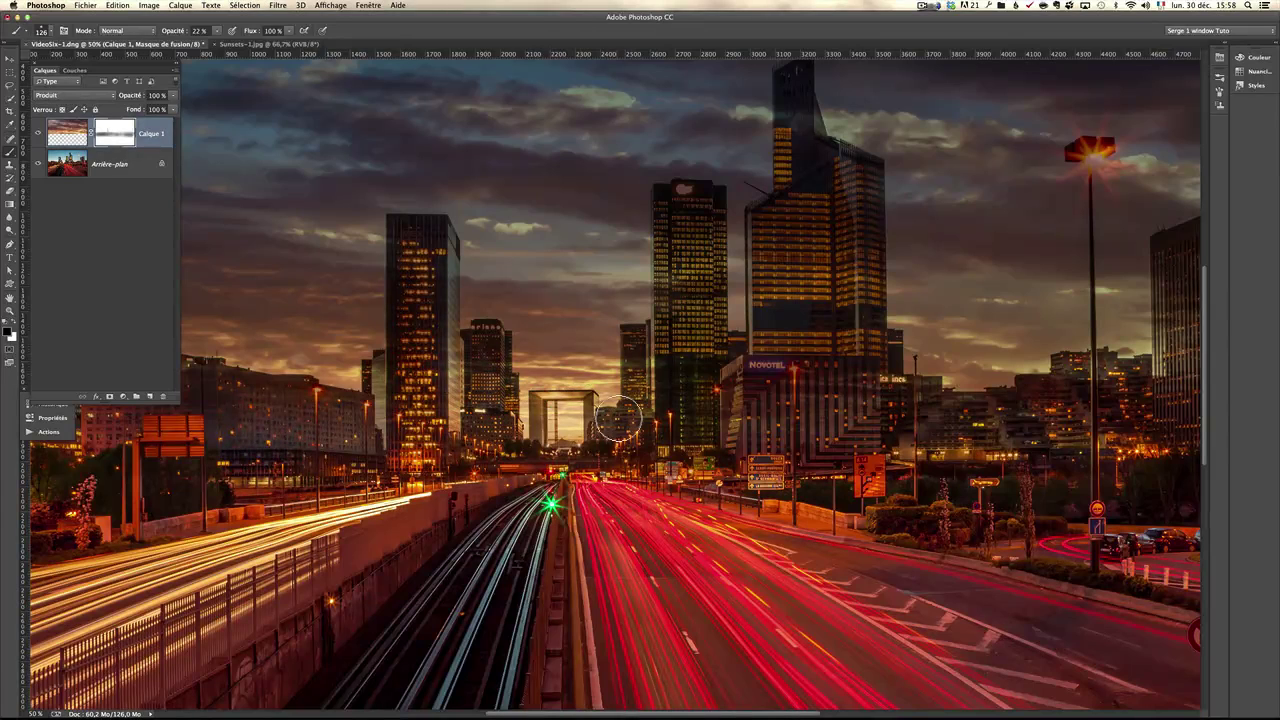
left_click(556, 399)
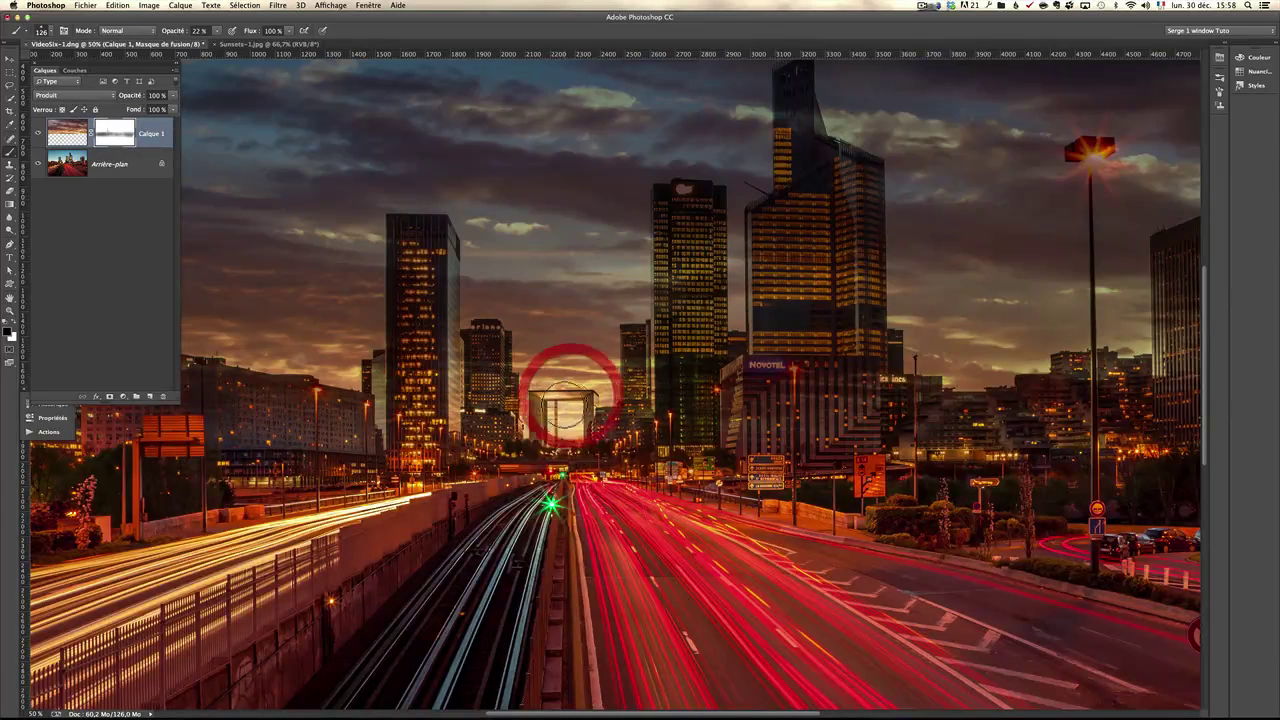
left_click_drag(563, 399, 584, 411)
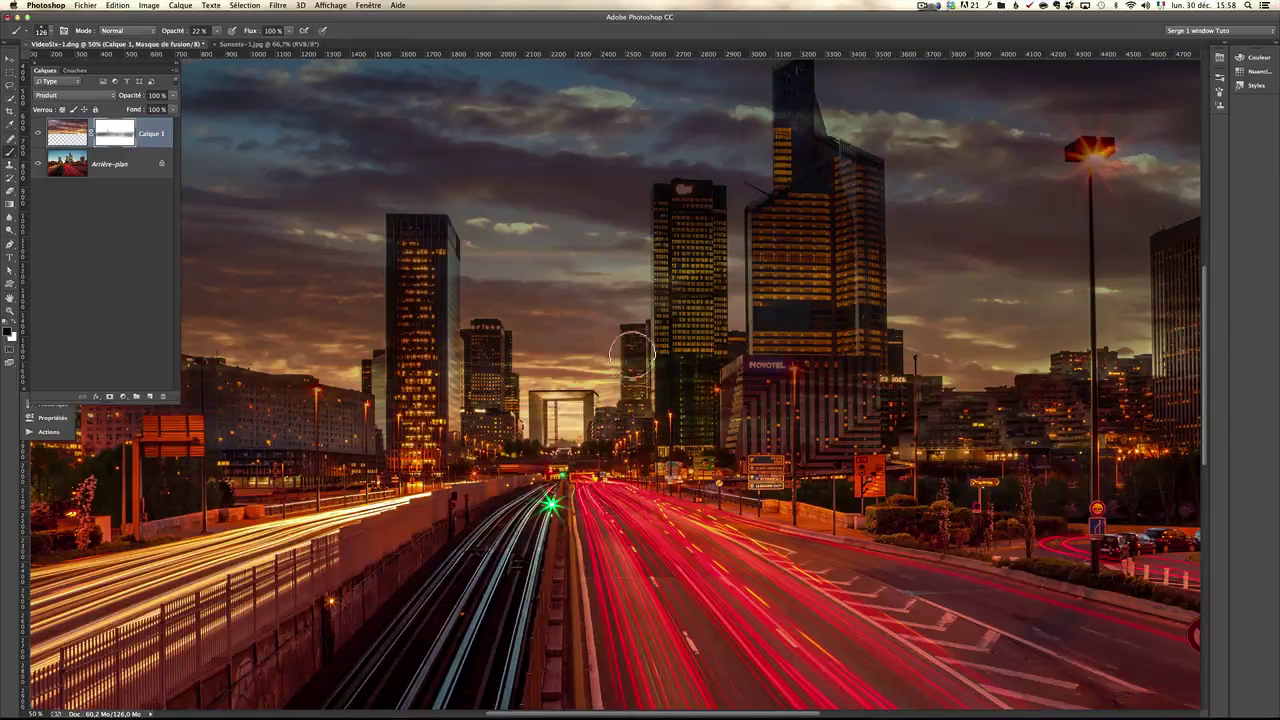
Step: Paint black on the mask over the small tower beside the arch, the dark central tower and the tall stepped tower
left_click_drag(632, 352, 643, 365)
mouse_move(666, 235)
left_mouse_down()
mouse_move(701, 299)
mouse_move(716, 293)
mouse_move(689, 249)
mouse_move(680, 301)
left_mouse_up()
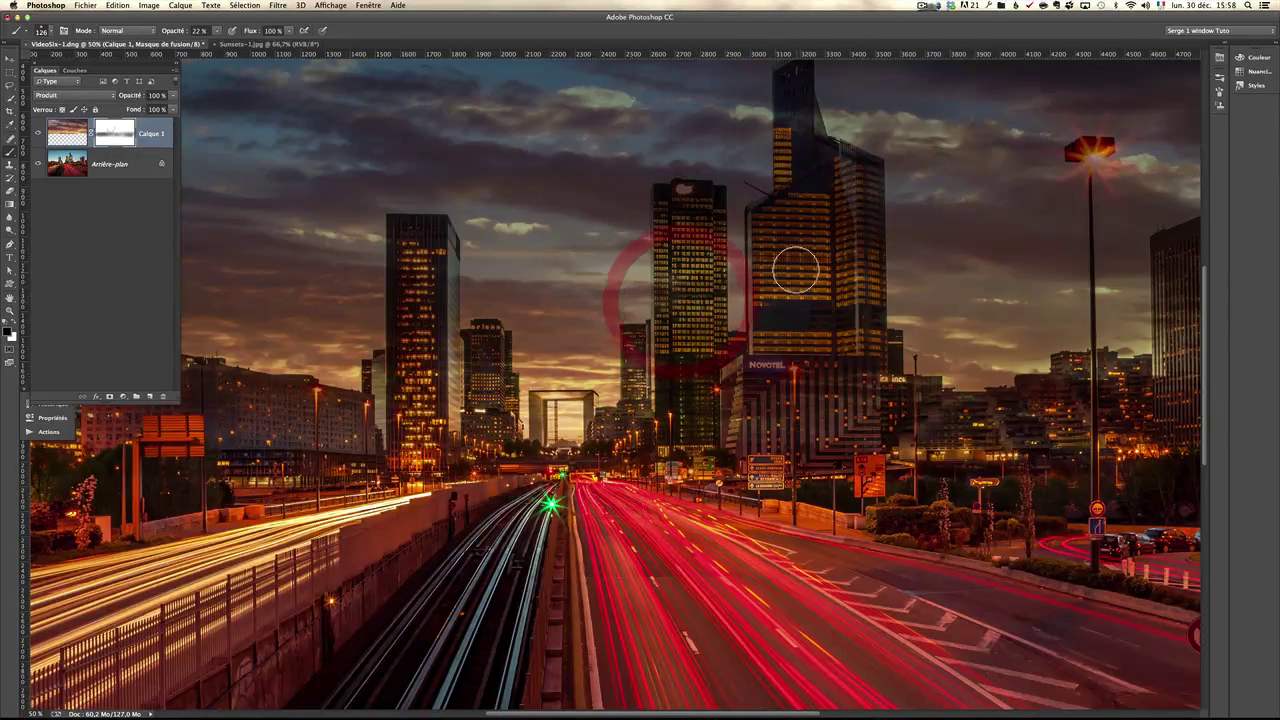
mouse_move(760, 232)
left_mouse_down()
mouse_move(760, 280)
mouse_move(780, 291)
mouse_move(810, 243)
mouse_move(845, 223)
mouse_move(861, 268)
mouse_move(868, 257)
mouse_move(797, 188)
mouse_move(821, 121)
mouse_move(797, 138)
mouse_move(780, 97)
mouse_move(793, 87)
mouse_move(823, 257)
left_mouse_up()
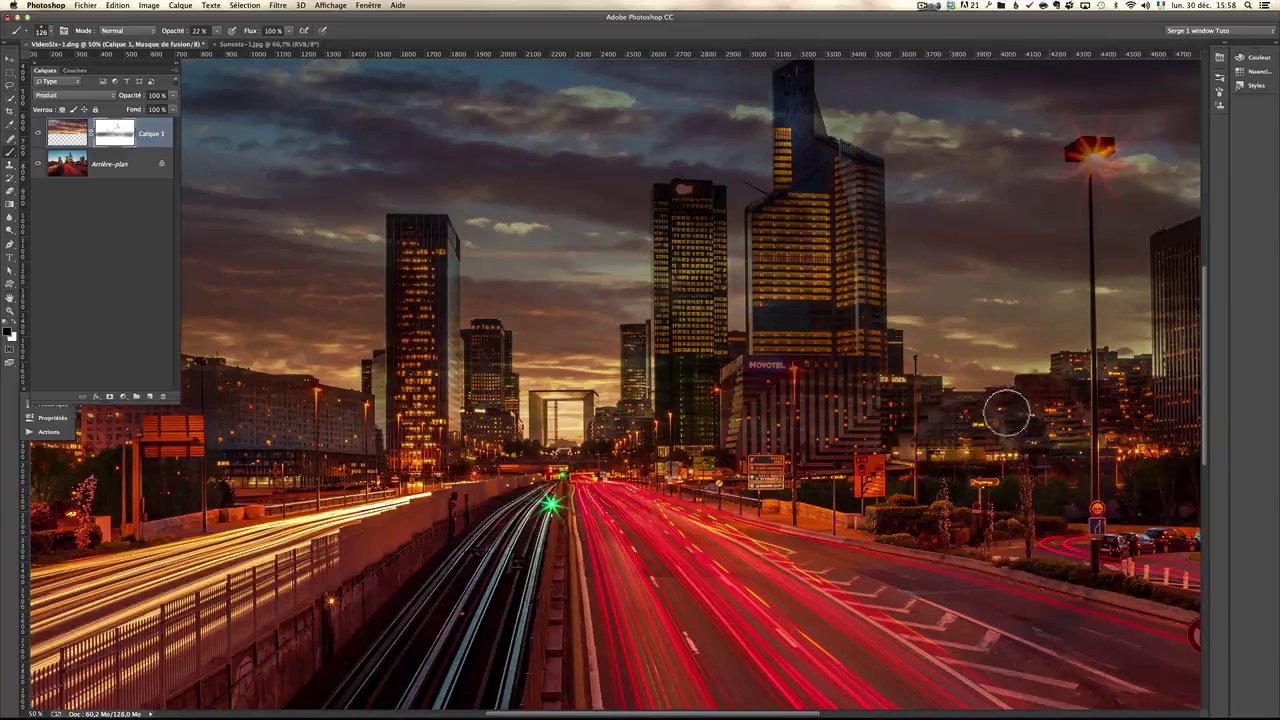
Step: Paint black on the mask over the low buildings on the right and the right-hand tower, enlarging the brush to 268 at 35% opacity
mouse_move(900, 448)
left_mouse_down()
mouse_move(1098, 421)
mouse_move(1052, 424)
mouse_move(1127, 435)
left_mouse_up()
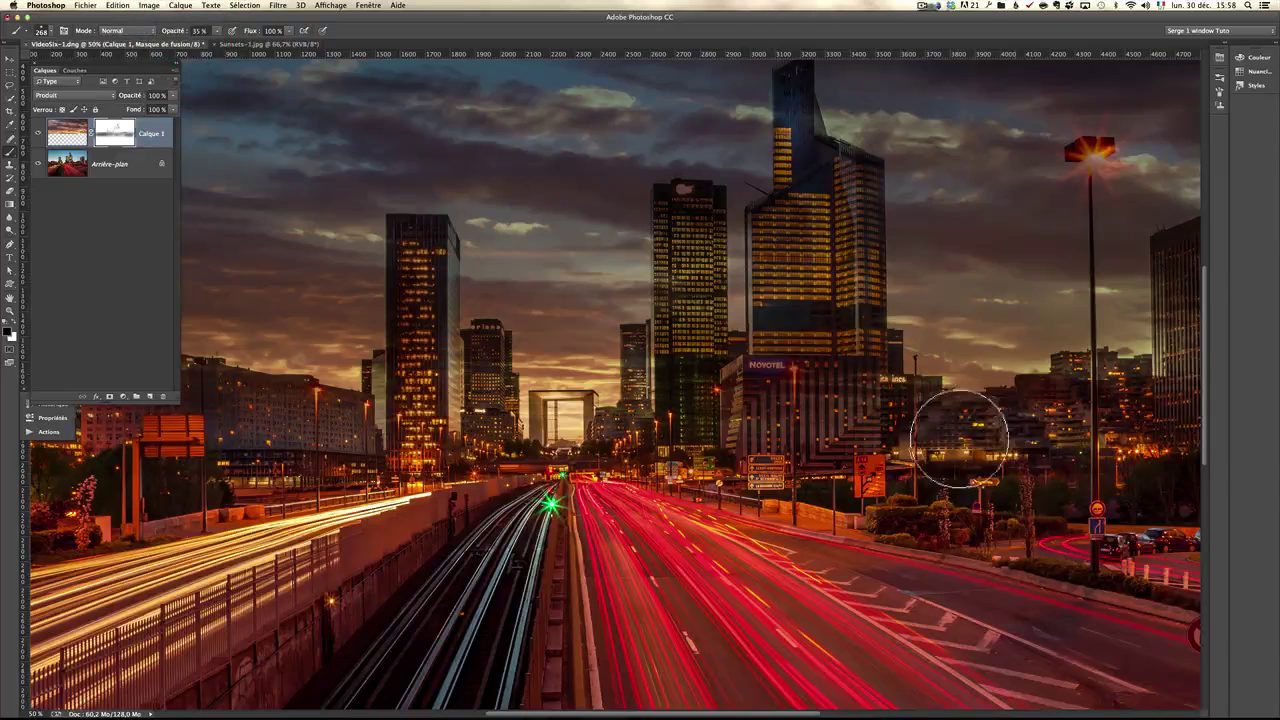
mouse_move(960, 438)
left_mouse_down()
mouse_move(1053, 424)
mouse_move(1030, 446)
left_mouse_up()
mouse_move(1185, 295)
left_mouse_down()
mouse_move(1183, 283)
mouse_move(1189, 381)
mouse_move(1206, 379)
left_mouse_up()
left_click_drag(1197, 317, 1175, 385)
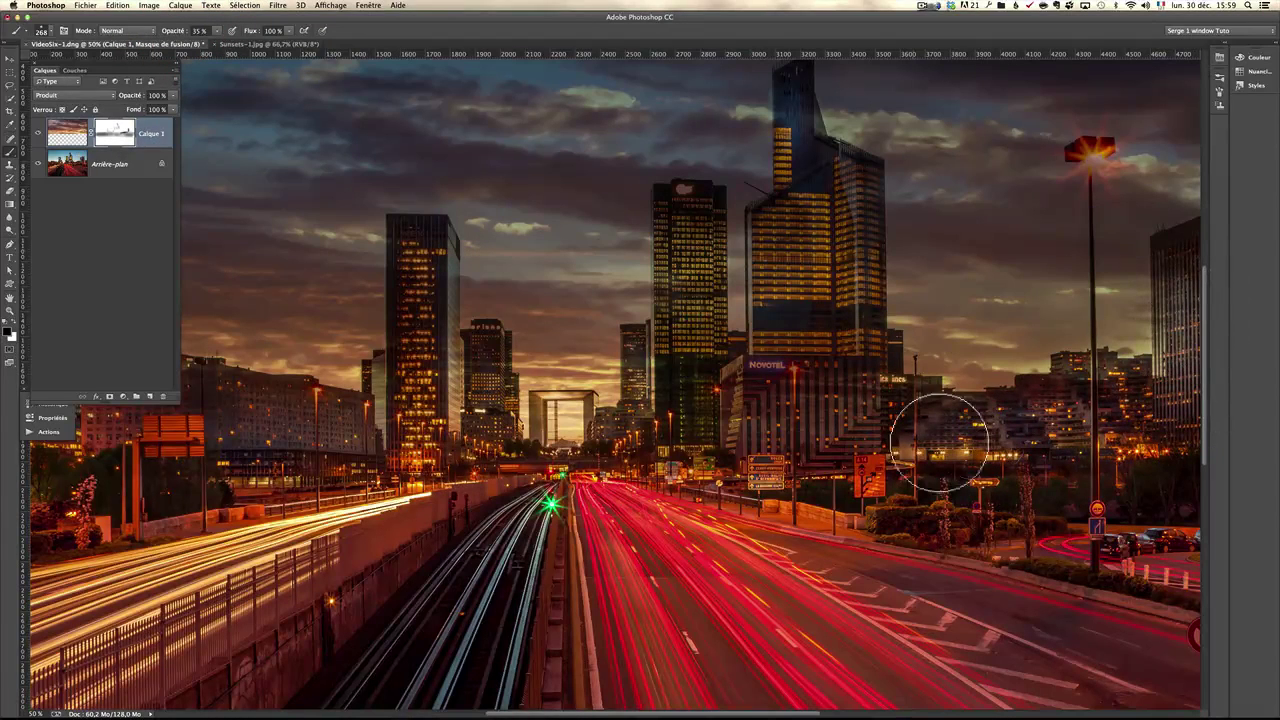
Step: Paint black on the mask along the base of the central towers as far as the distant arch
left_click(797, 461)
left_click_drag(785, 446, 705, 457)
mouse_move(668, 468)
left_mouse_down()
mouse_move(700, 411)
mouse_move(687, 389)
left_mouse_up()
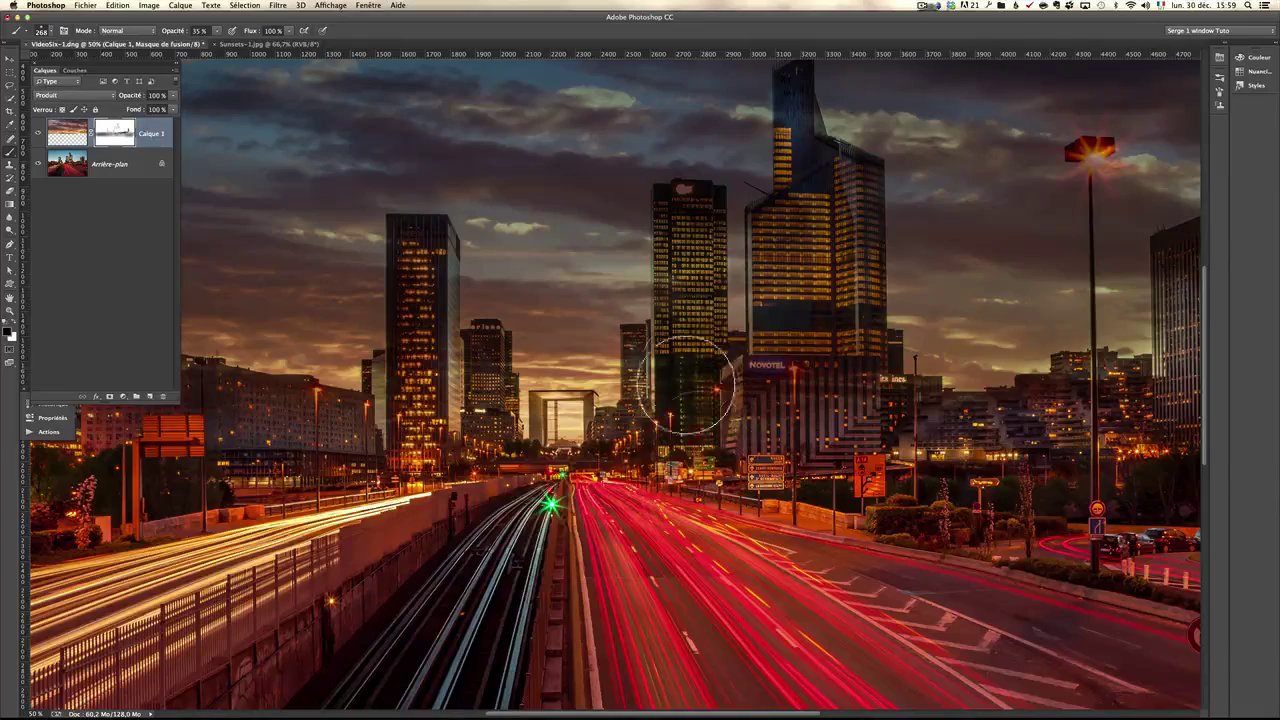
left_click_drag(600, 473, 549, 429)
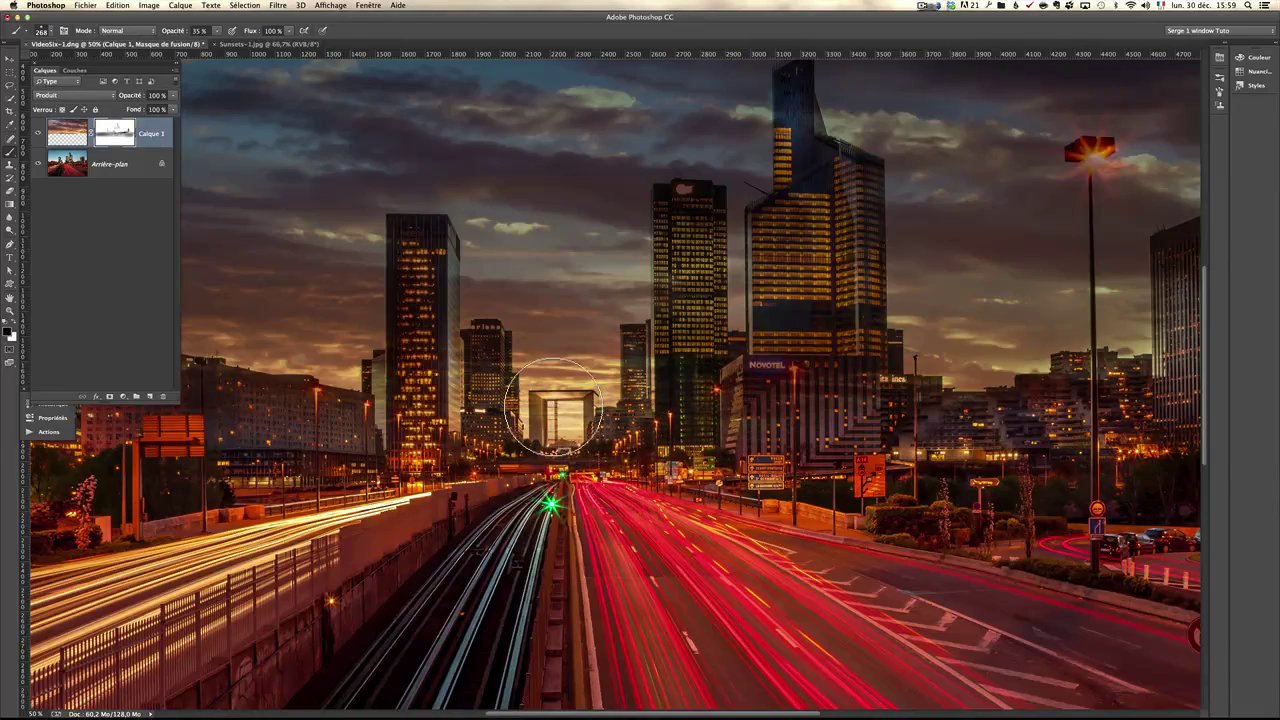
Step: Reduce the brush to size 23 and paint black on the mask over the arch's frame and the buildings on either side
key("z")
left_click(555, 397)
left_click(545, 400)
key("b")
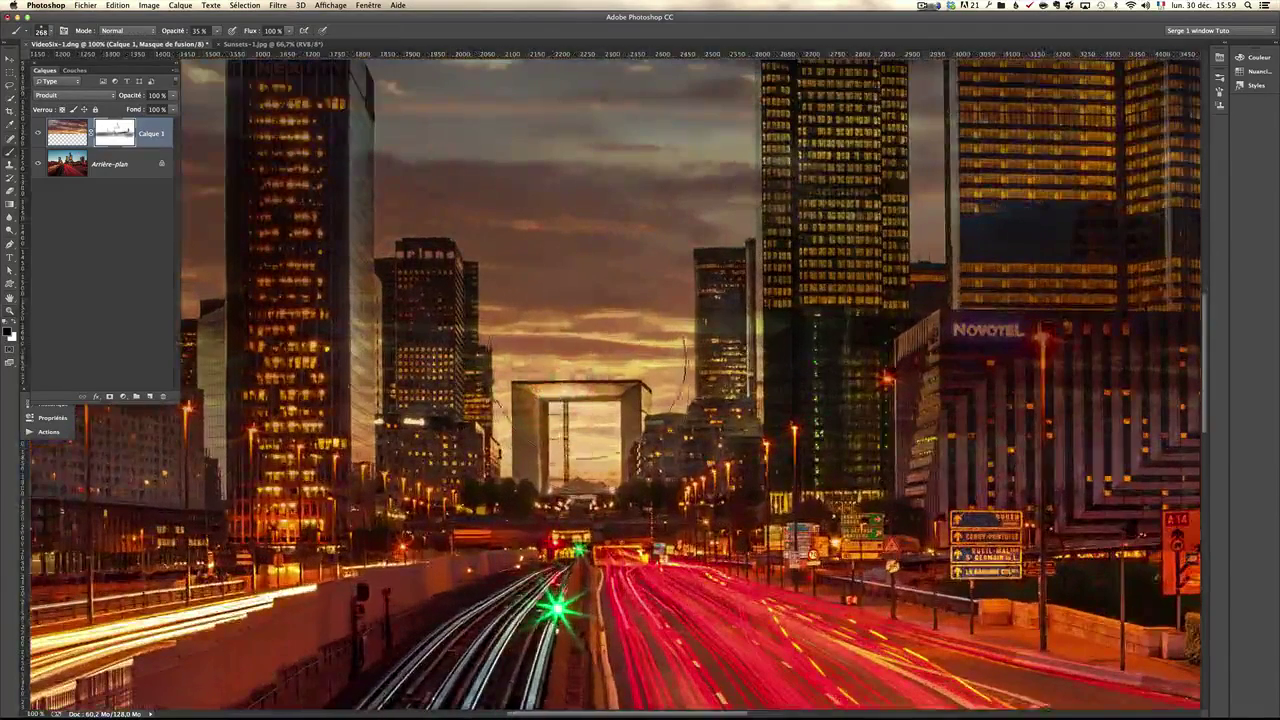
mouse_move(588, 380)
left_mouse_down()
mouse_move(523, 386)
mouse_move(543, 384)
left_mouse_up()
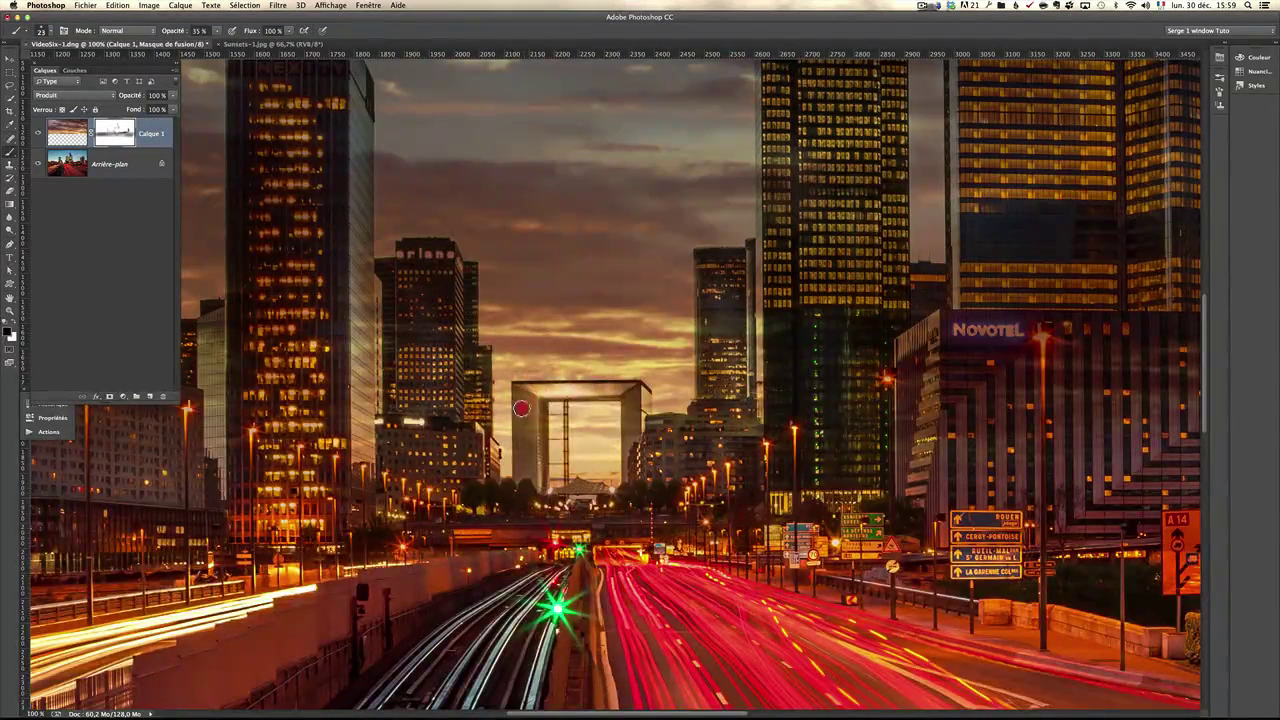
left_click(634, 427)
left_click_drag(640, 448, 616, 445)
left_click(473, 393)
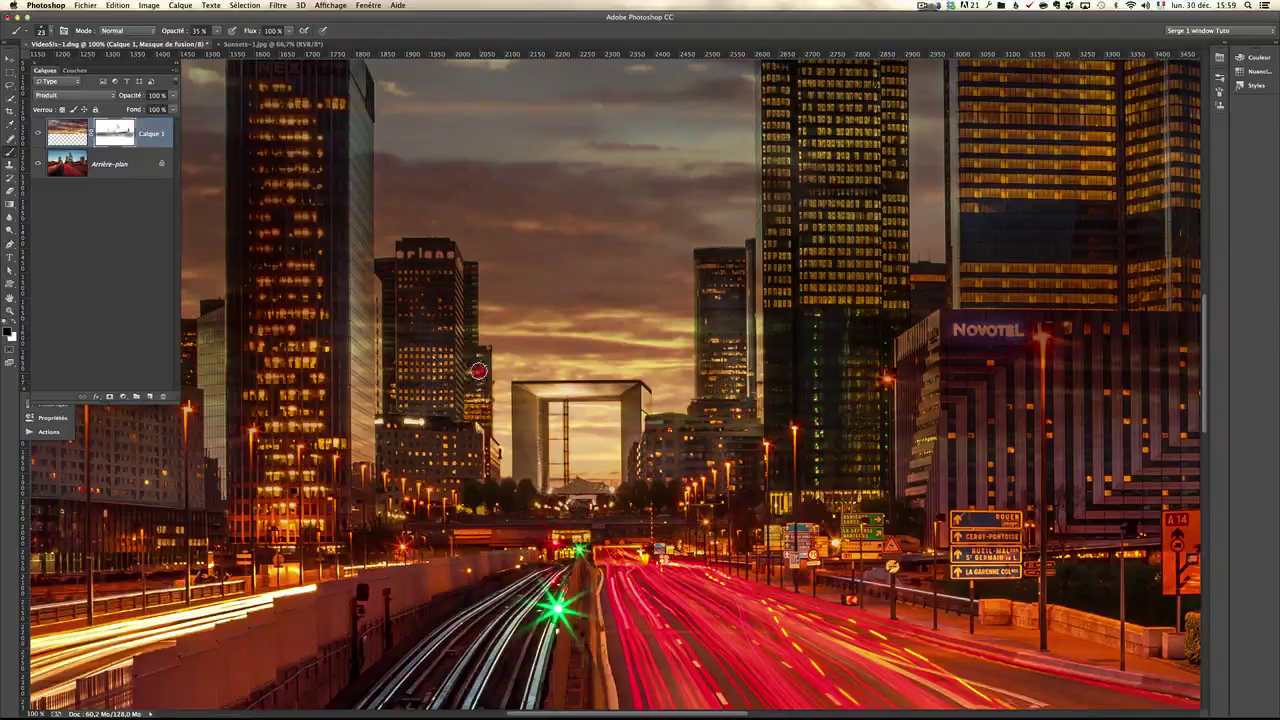
Step: Enlarge the brush to size 68 and paint black on the mask over the towers on both sides of the arch
mouse_move(439, 292)
left_mouse_down()
mouse_move(430, 335)
mouse_move(445, 338)
mouse_move(409, 282)
mouse_move(420, 330)
mouse_move(402, 377)
left_mouse_up()
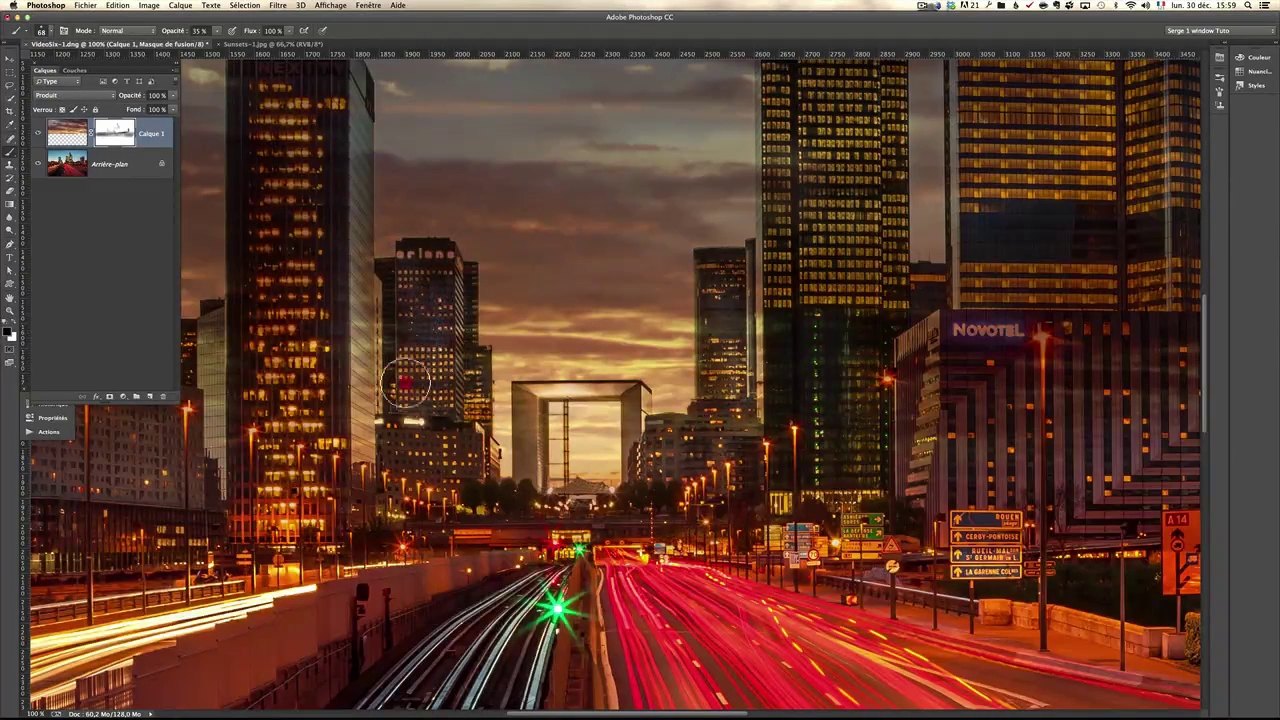
mouse_move(356, 282)
left_mouse_down()
mouse_move(350, 327)
mouse_move(345, 160)
mouse_move(340, 230)
mouse_move(362, 305)
mouse_move(354, 449)
left_mouse_up()
mouse_move(222, 332)
left_mouse_down()
mouse_move(228, 409)
mouse_move(214, 471)
left_mouse_up()
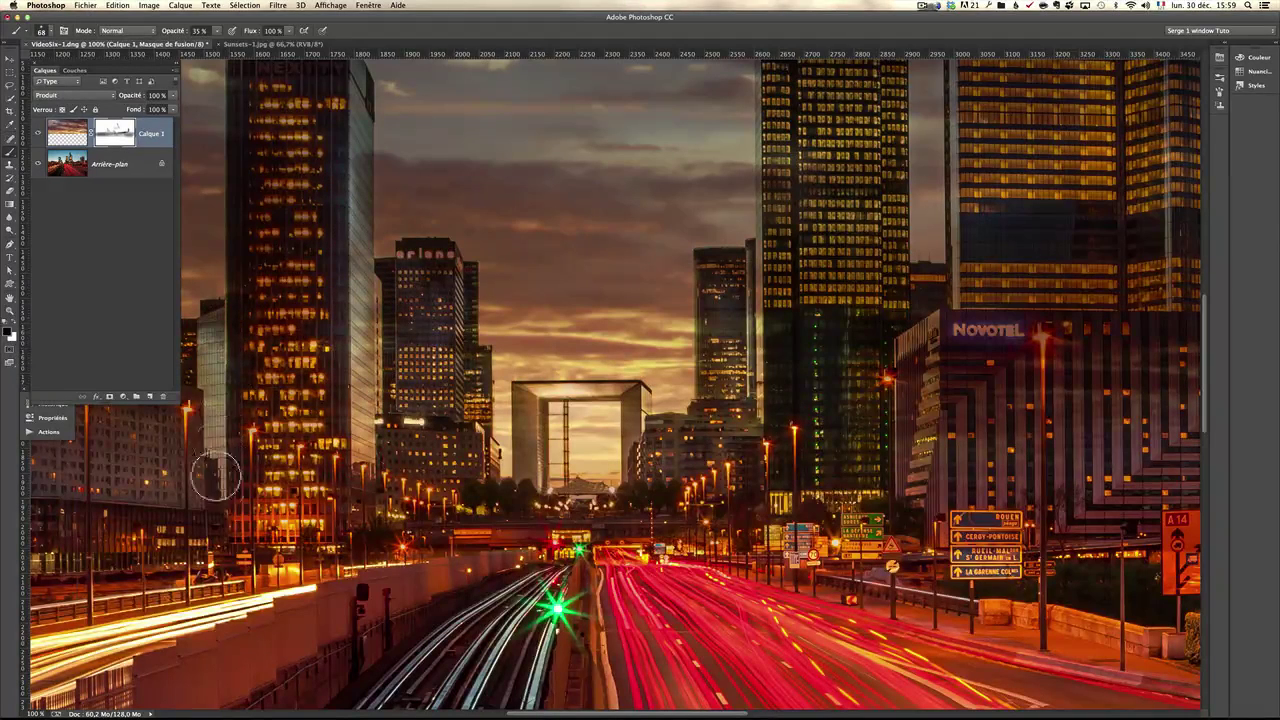
mouse_move(716, 358)
left_mouse_down()
mouse_move(755, 288)
mouse_move(757, 325)
left_mouse_up()
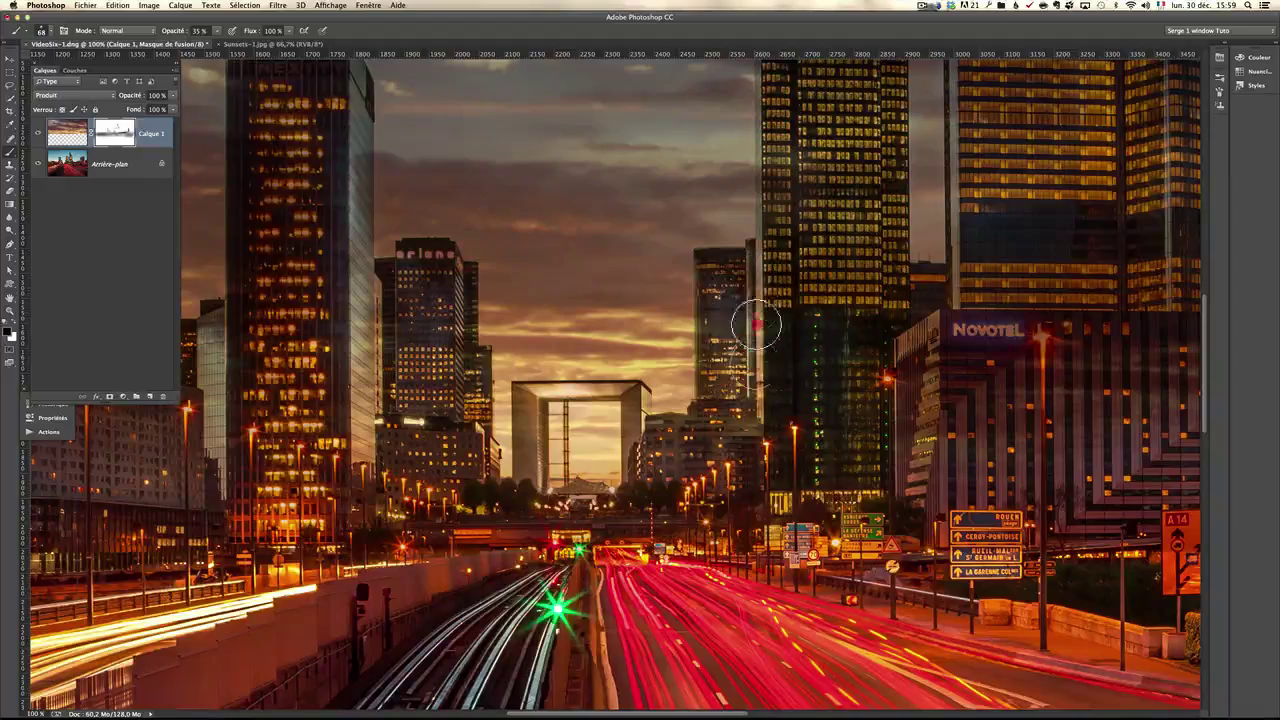
mouse_move(753, 415)
left_mouse_down()
mouse_move(821, 372)
mouse_move(797, 360)
left_mouse_up()
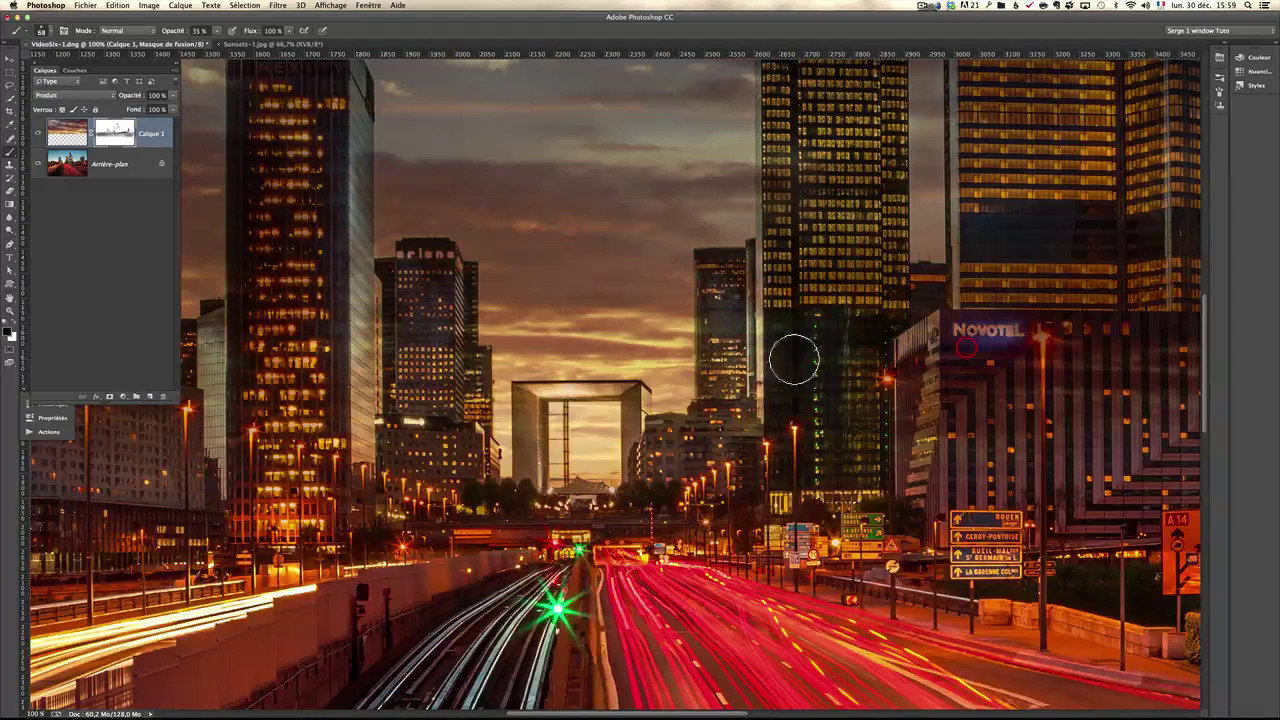
Step: Compare the whole image with the sunset layer hidden and shown
left_click(673, 354, "alt")
left_click(673, 354, "alt")
left_click(673, 354, "alt")
left_click(673, 354, "alt")
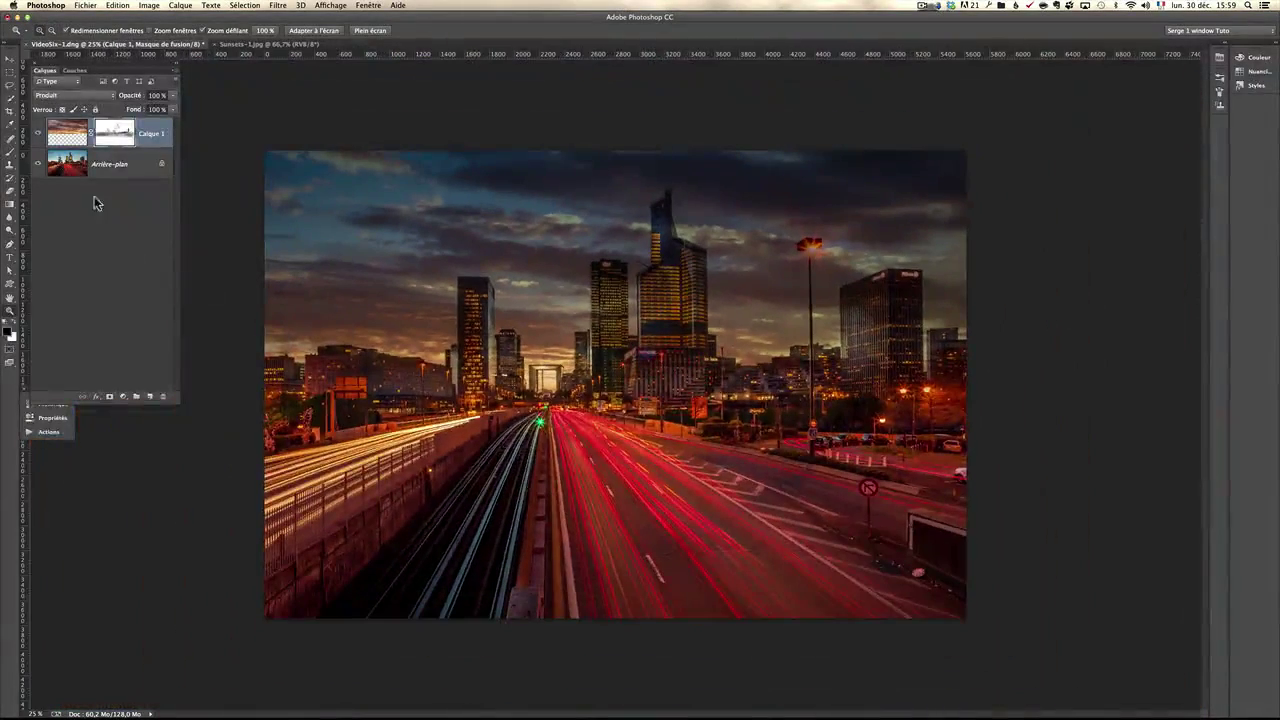
left_click(40, 134)
left_click(40, 134)
left_click(40, 134)
left_click(40, 134)
key("b")
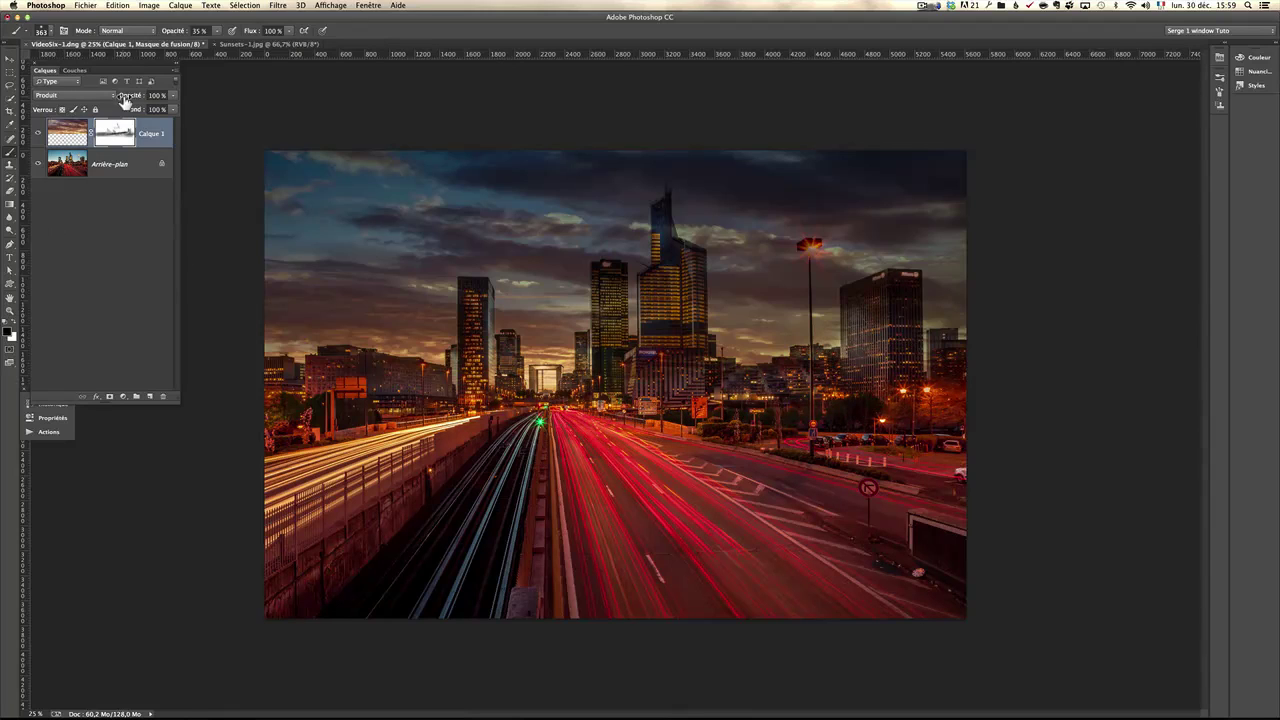
Step: Try a slightly lower opacity on the sunset layer and restore it to 100%
left_click_drag(123, 97, 141, 99)
left_click(155, 97)
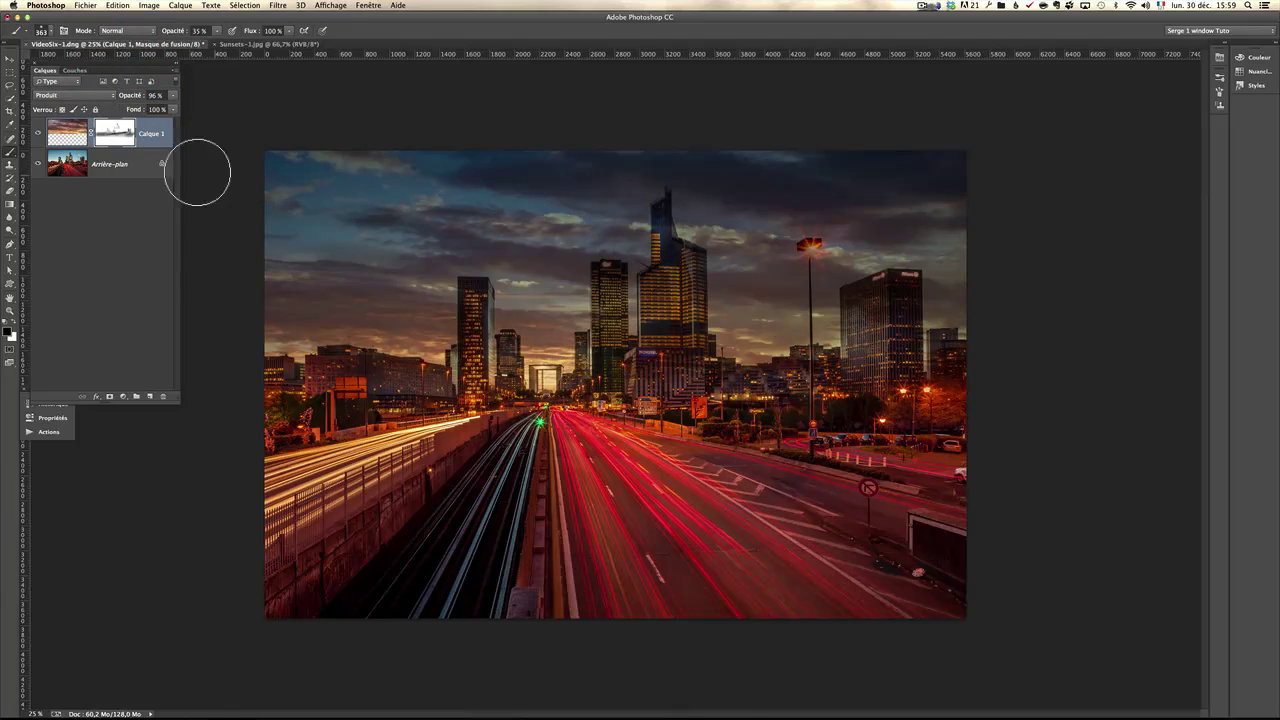
left_click_drag(130, 97, 151, 94)
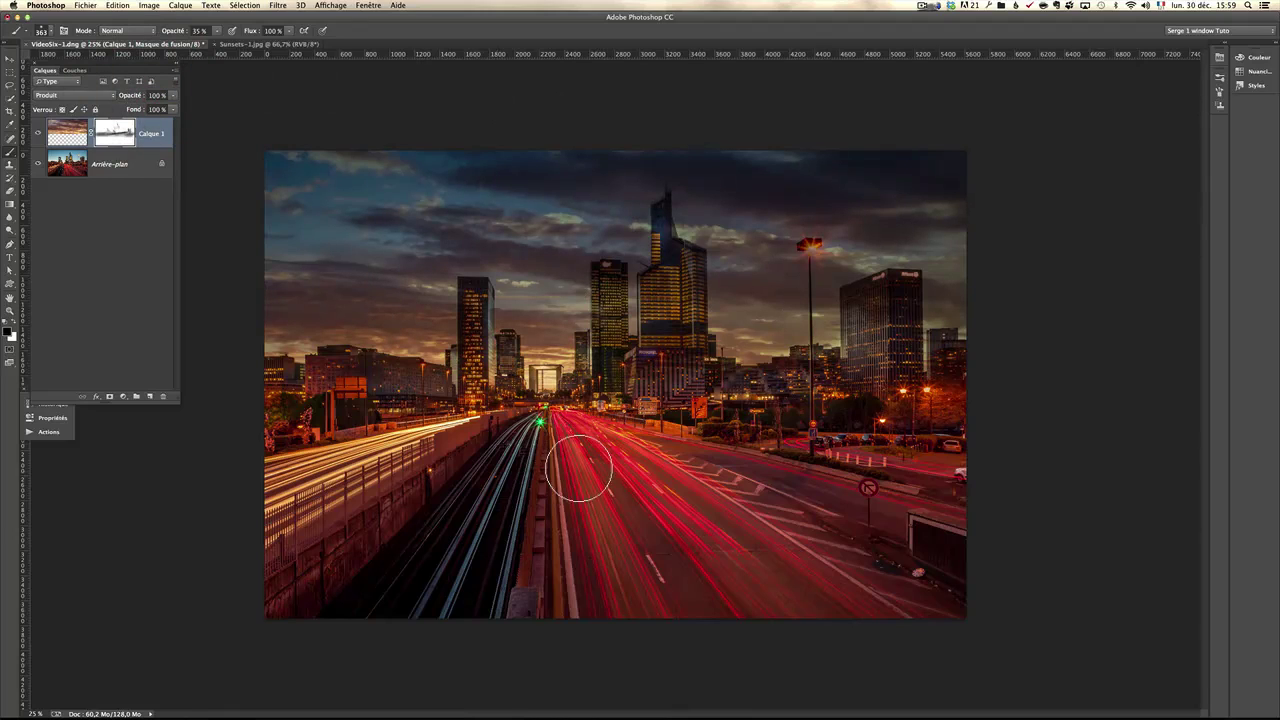
Step: Paint black on the mask with the brush at size 363 over the left trees, right parking area, stepped tower and arch base
left_click(310, 411)
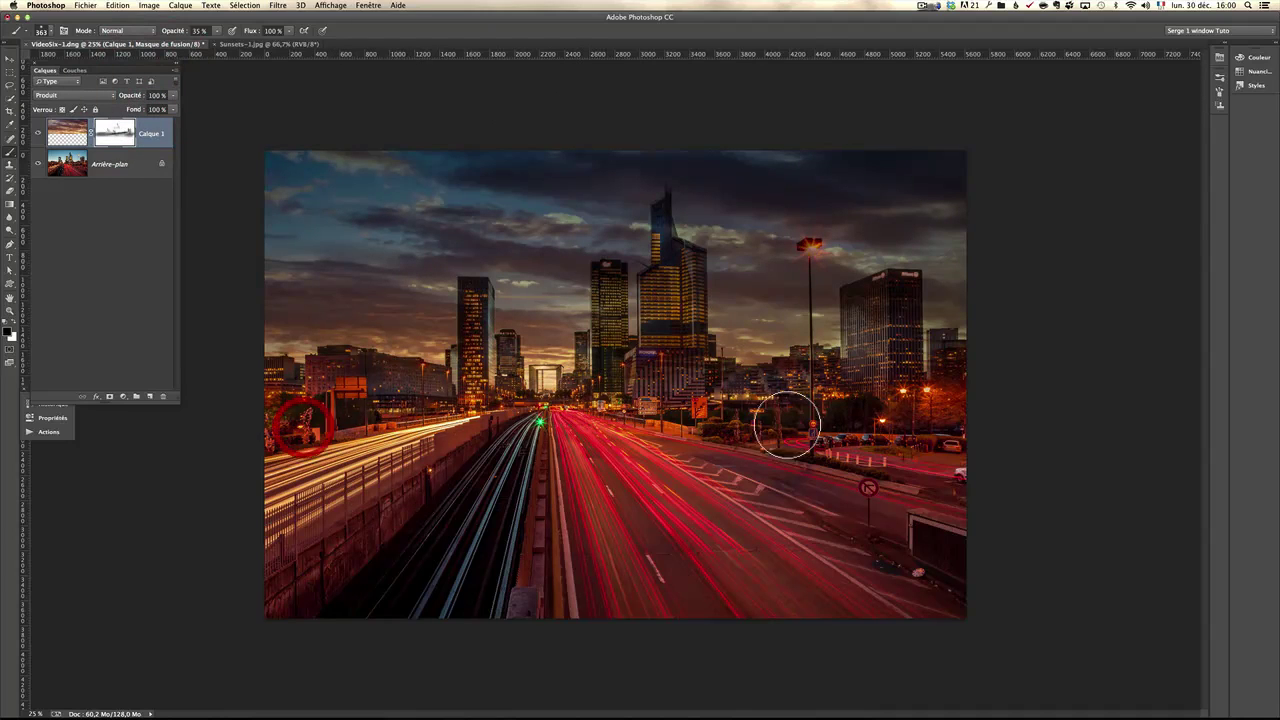
left_click_drag(787, 425, 974, 454)
left_click_drag(672, 308, 663, 354)
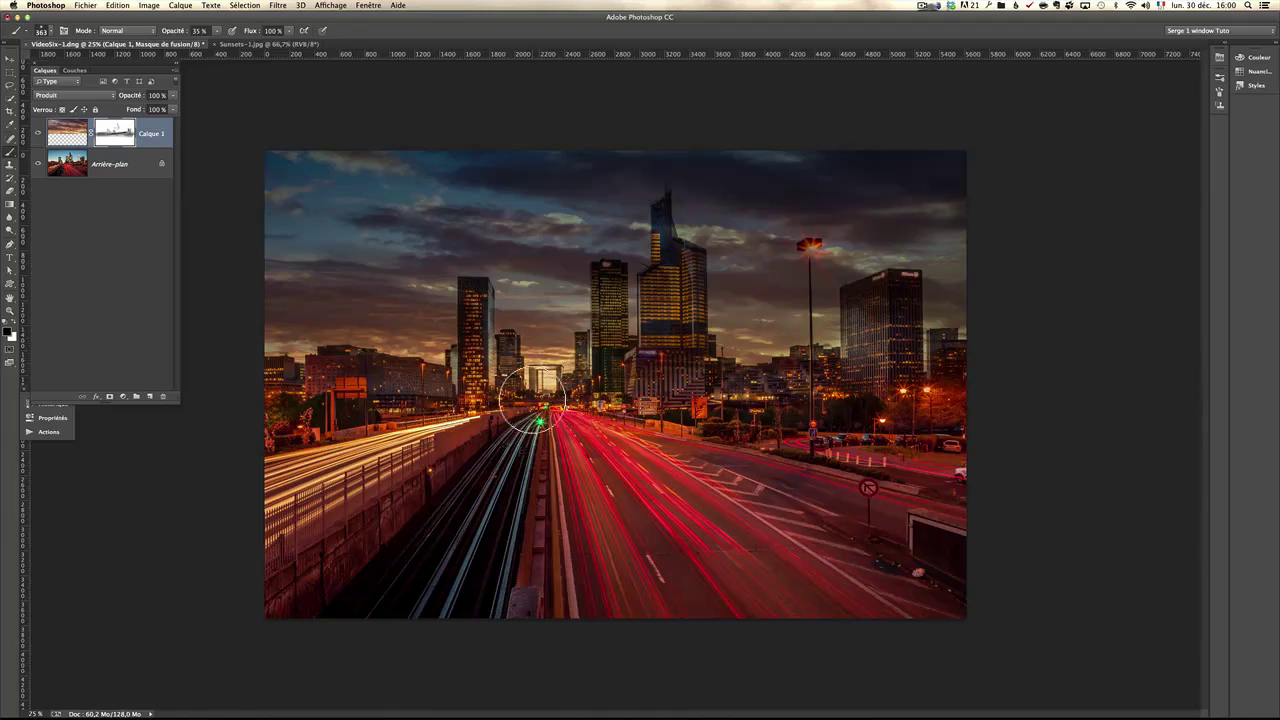
left_click(543, 407)
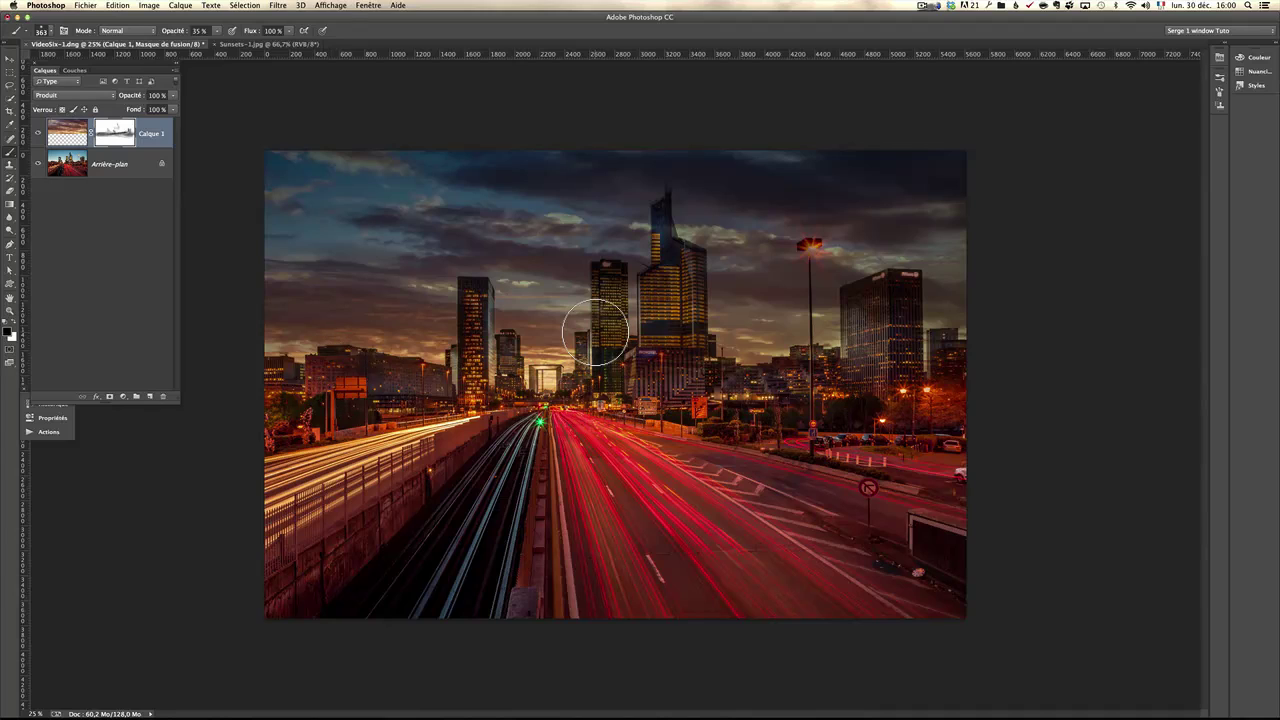
Step: Toggle the sunset layer's visibility several times to check the masked cityscape before and after
left_click(39, 134)
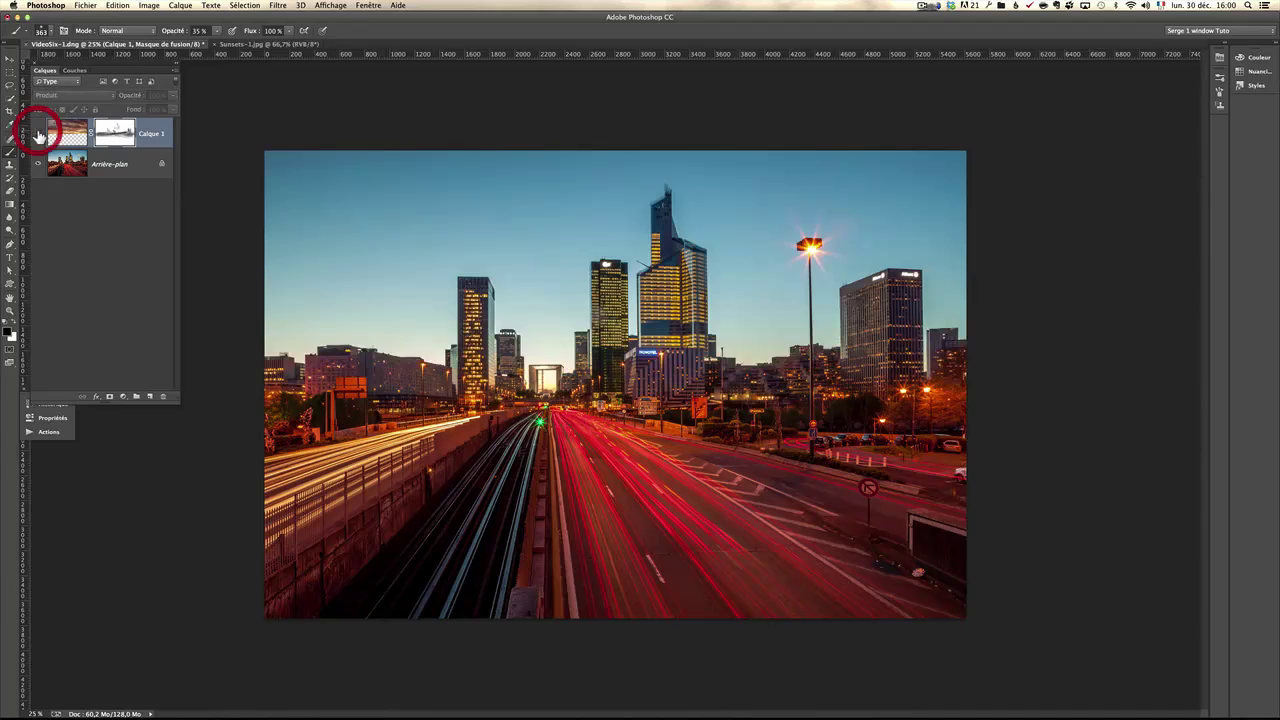
left_click(39, 134)
left_click(39, 134)
left_click(39, 134)
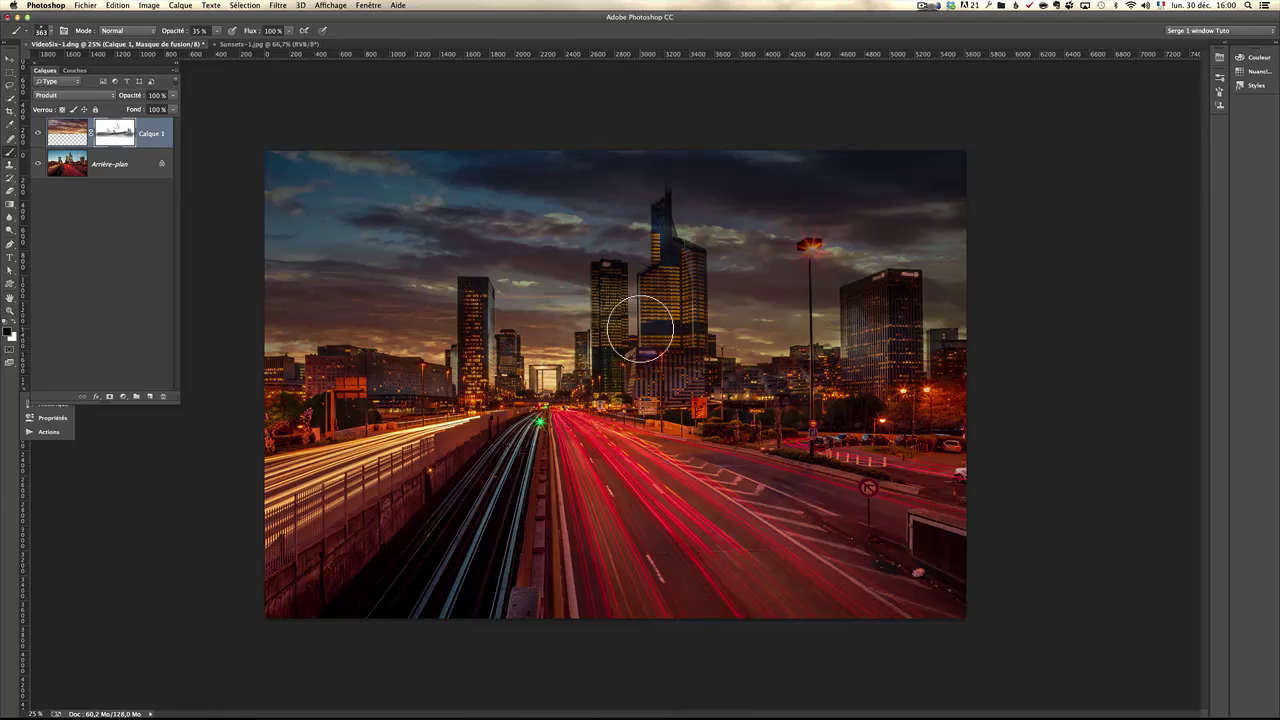
left_click(38, 134)
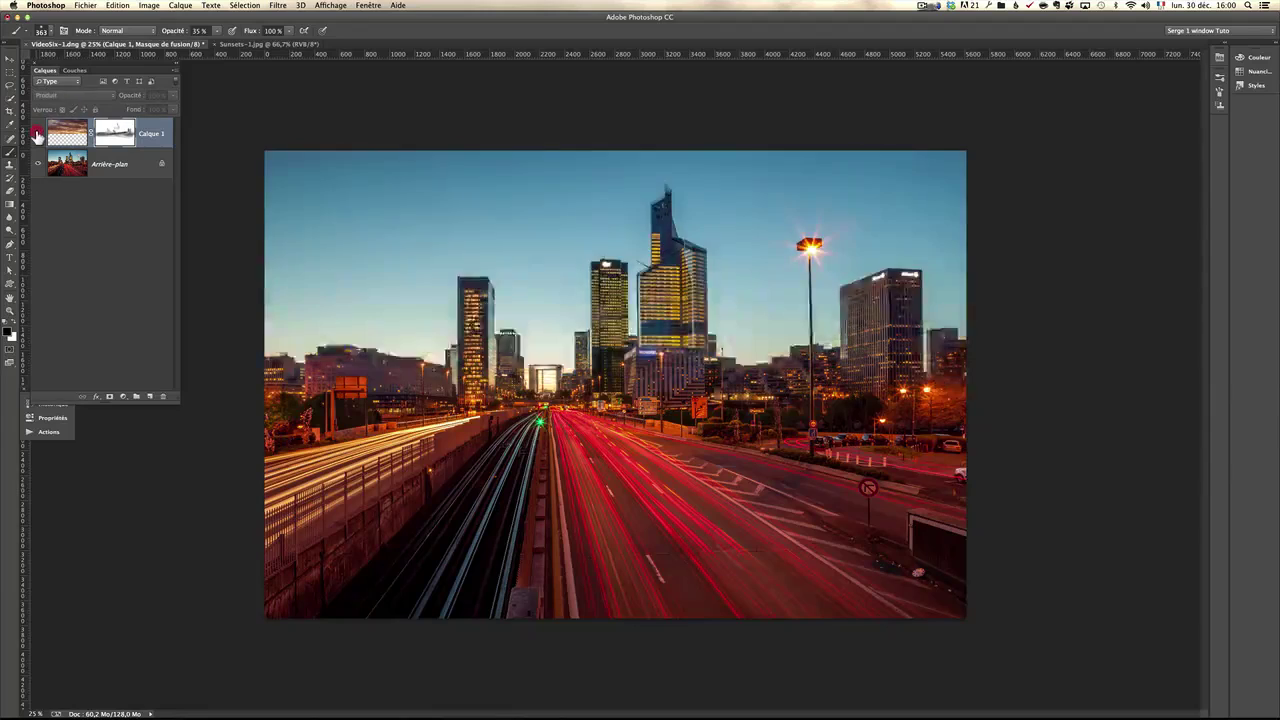
left_click(38, 134)
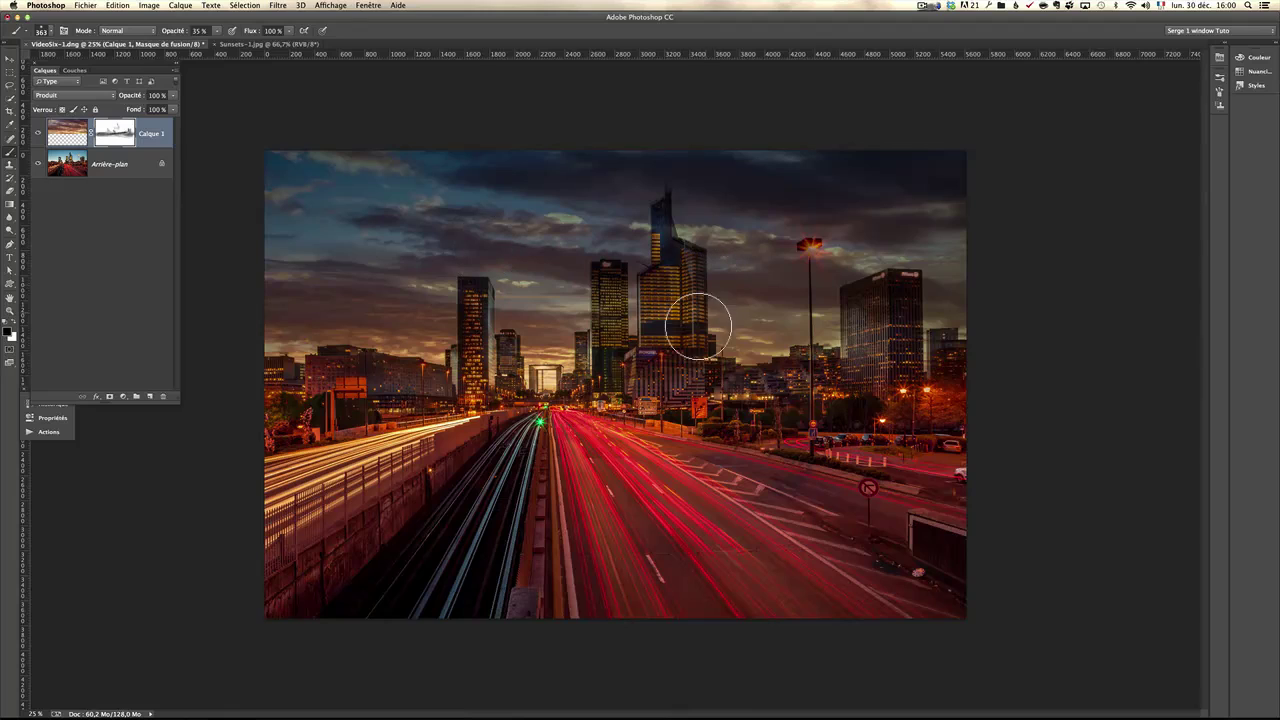
Step: Paint black on the mask over the Novotel building and the low buildings to its right, and view the mask on its own
mouse_move(679, 372)
left_mouse_down()
mouse_move(683, 394)
mouse_move(657, 372)
mouse_move(648, 383)
mouse_move(717, 388)
left_mouse_up()
left_click(836, 378)
mouse_move(836, 378)
left_mouse_down()
mouse_move(892, 374)
mouse_move(907, 406)
mouse_move(960, 389)
mouse_move(808, 401)
left_mouse_up()
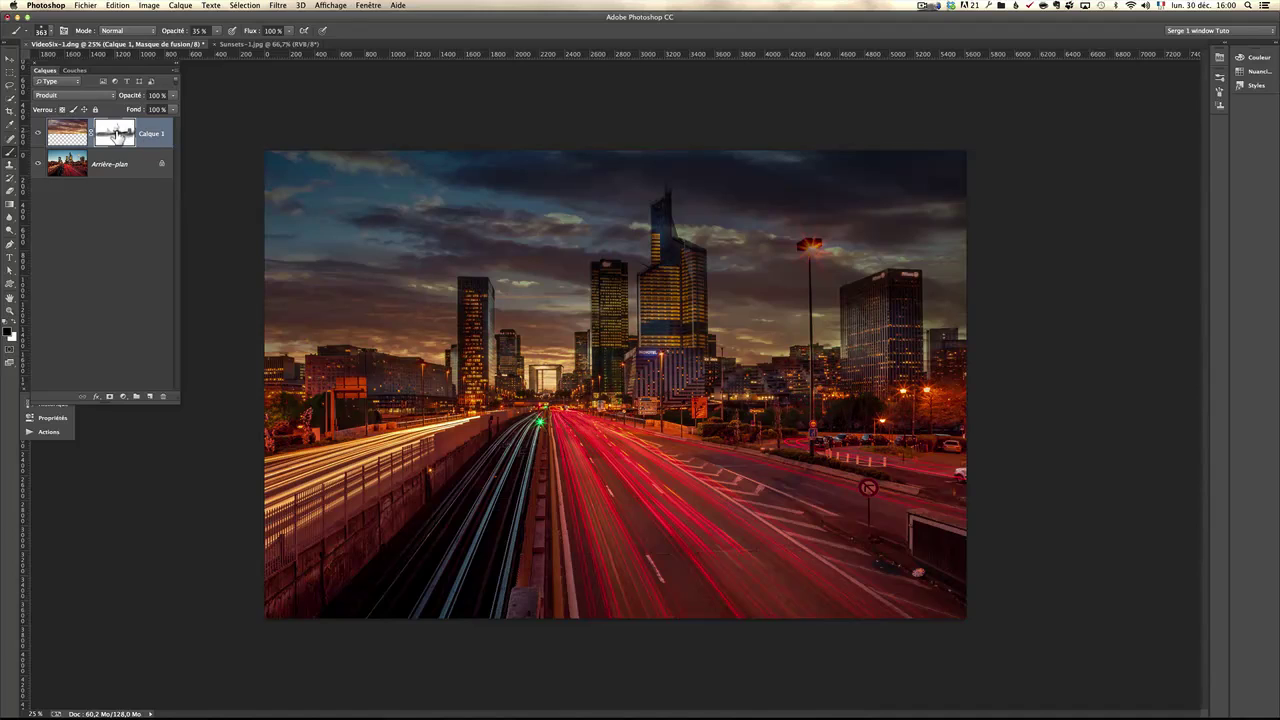
left_click(117, 135, "alt")
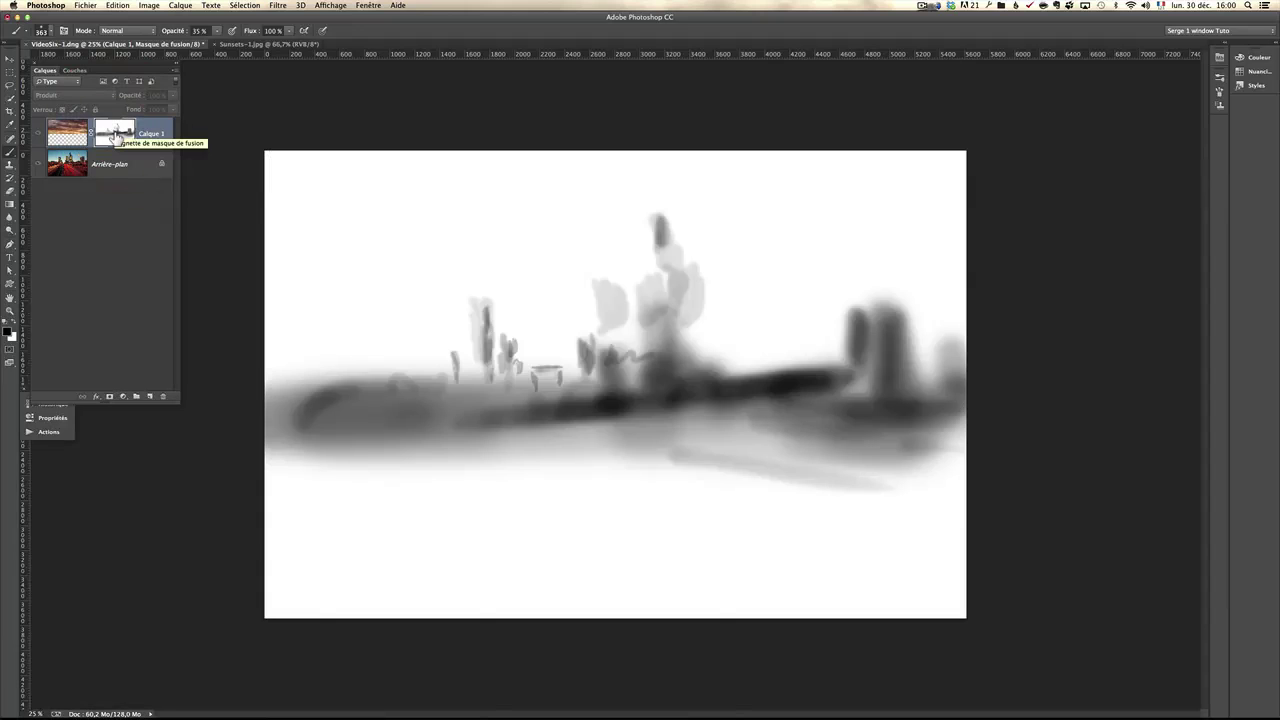
left_click(117, 135, "alt")
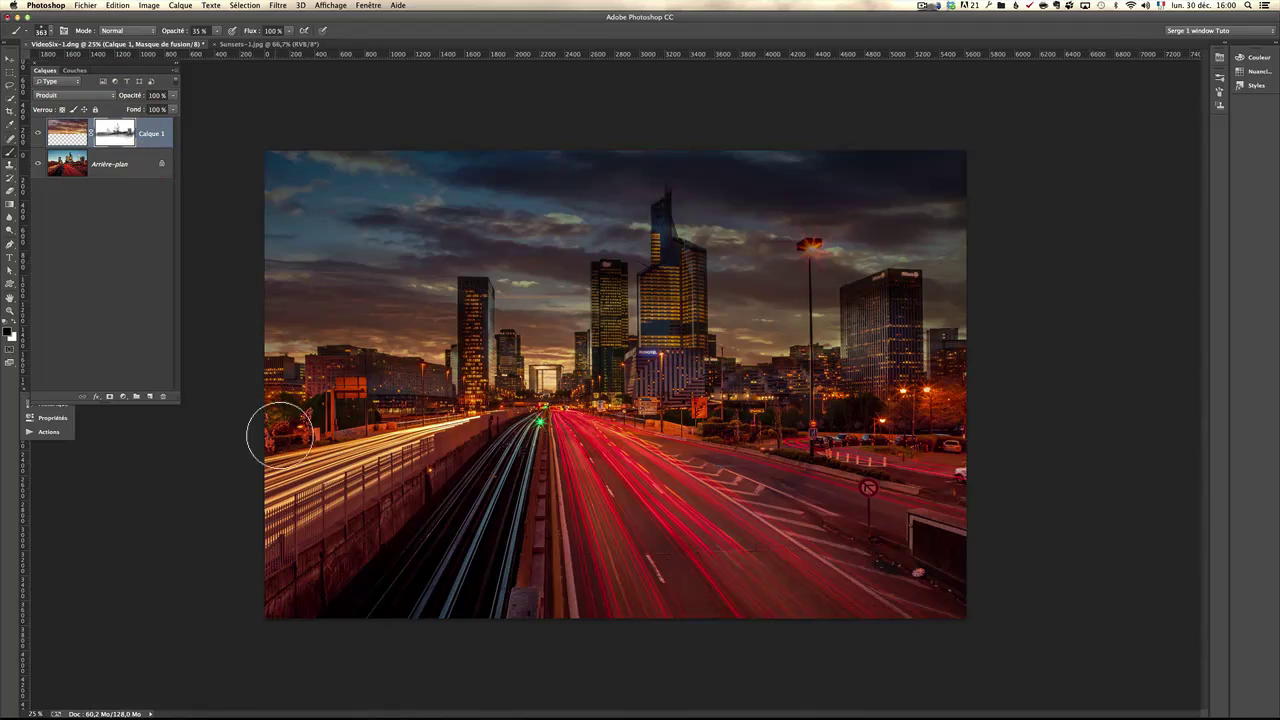
Step: Save the composite as VideoSix-1-Modifier.tif and compare the image with the sunset layer hidden
left_click(90, 6)
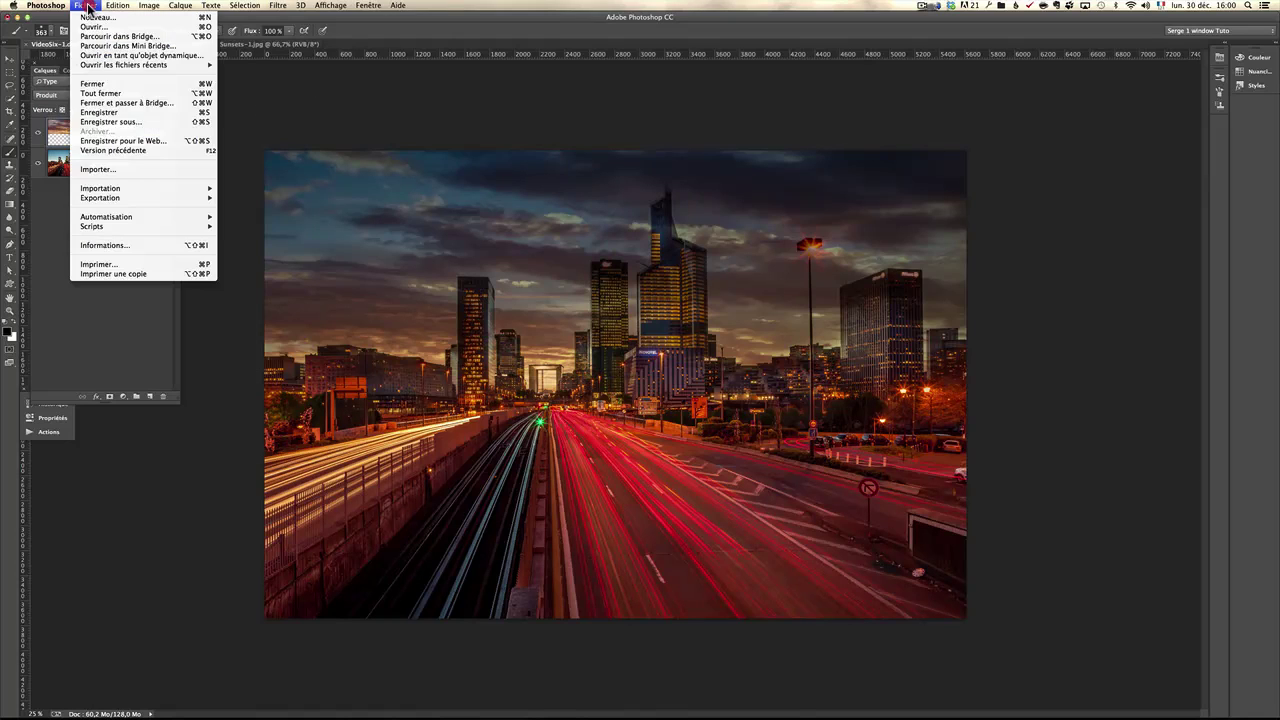
left_click(104, 113)
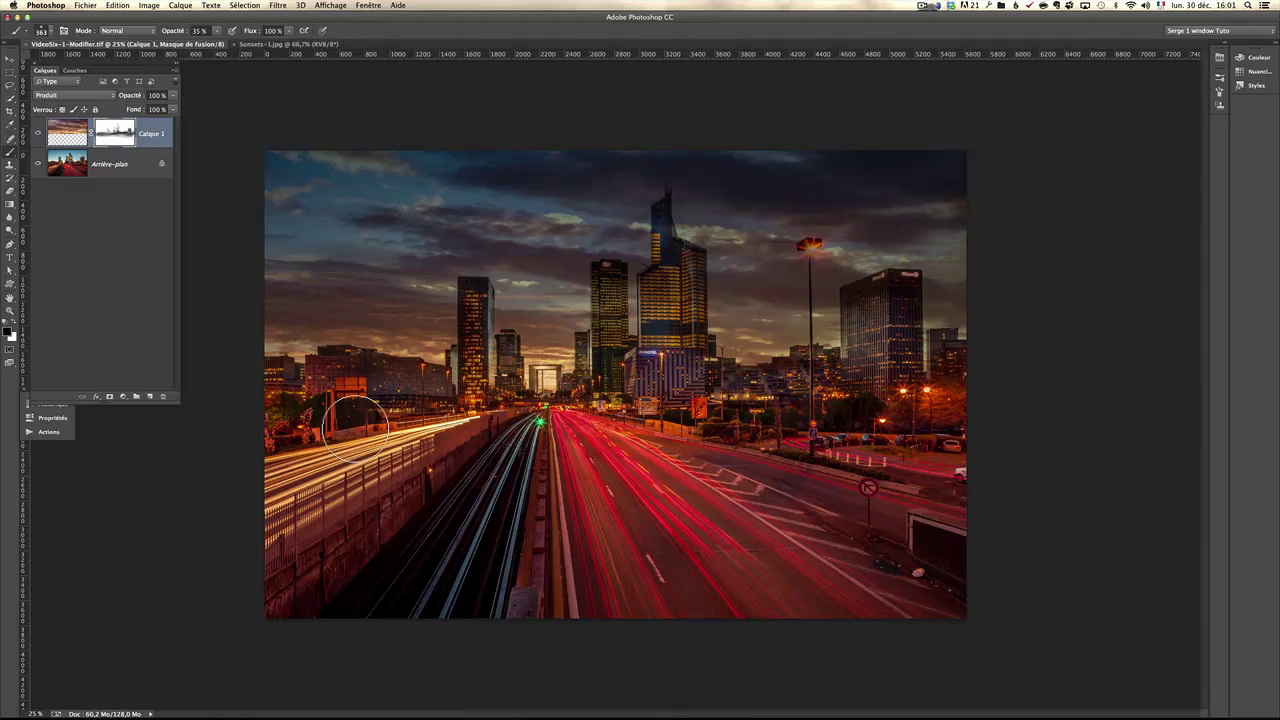
left_click_drag(557, 457, 613, 459)
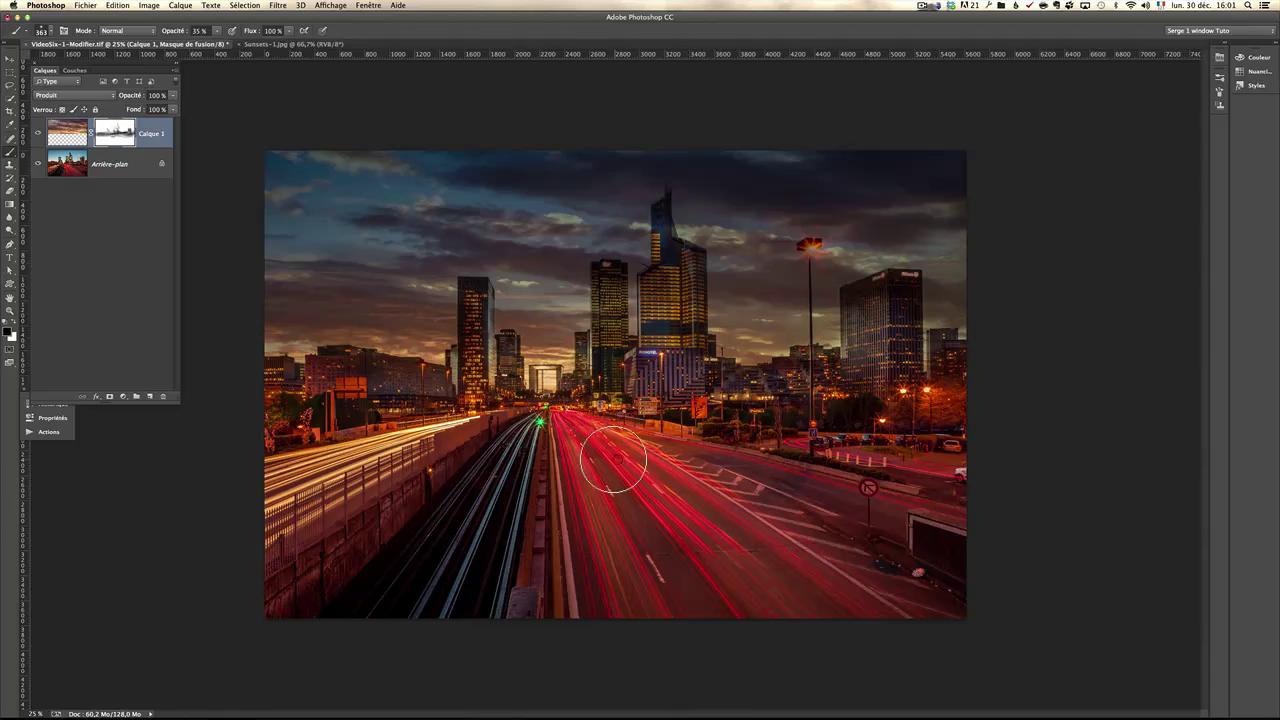
left_click(39, 134)
left_click(39, 134)
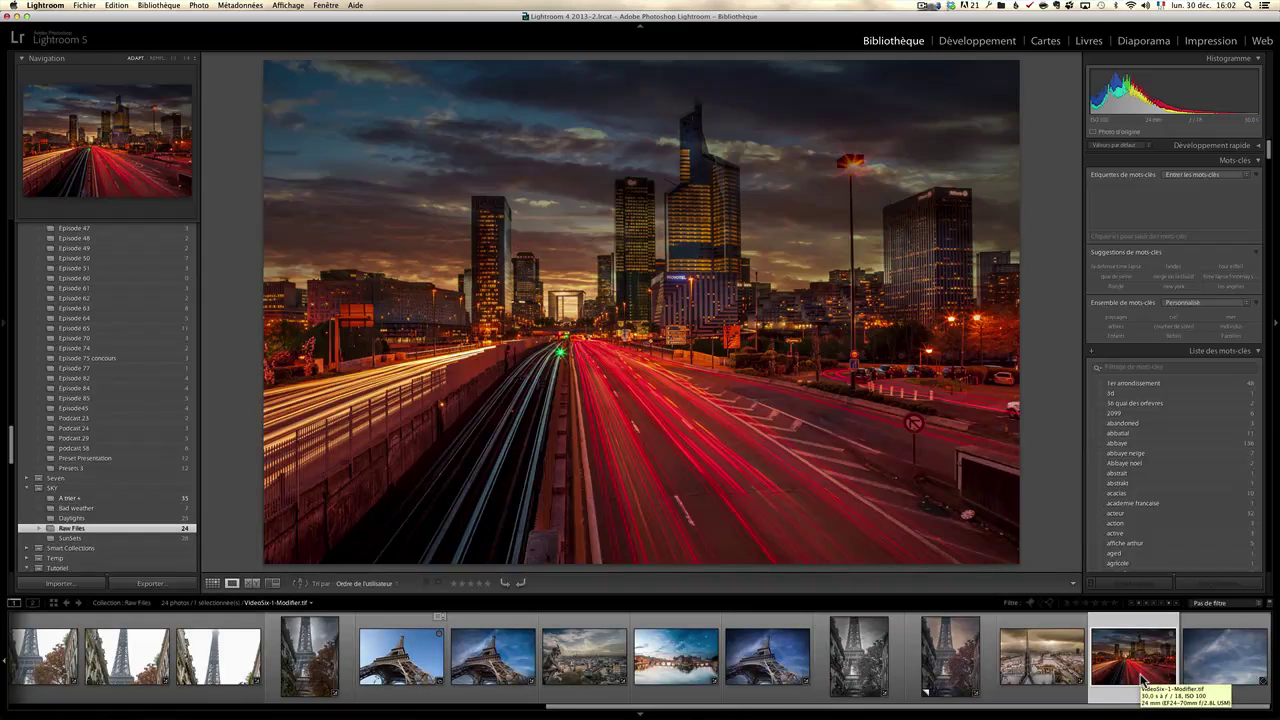
Step: Switch to Lightroom's Develop module for VideoSix-1-Modifier.tif and set highlights to -100, shadows to +100, whites to +45 and blacks to -43
left_click(968, 42)
scroll(1258, 261, "up", 10)
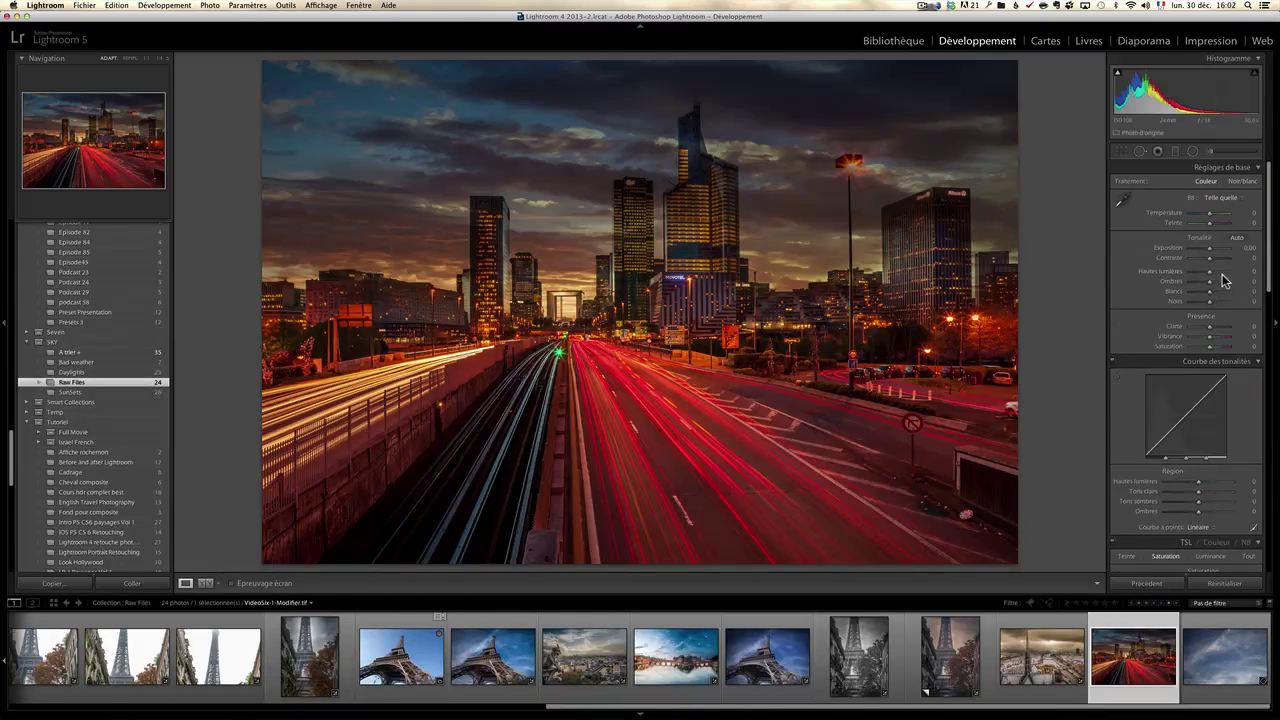
left_click_drag(1208, 283, 1166, 275)
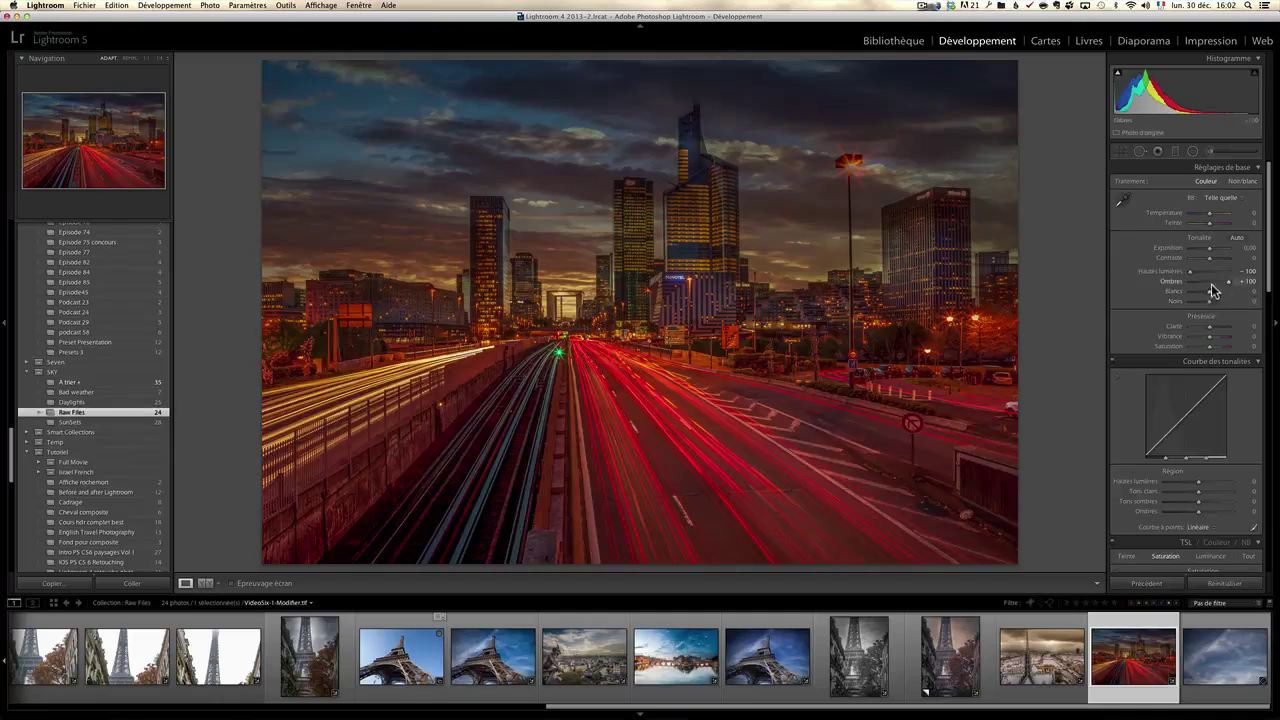
key("alt")
left_click_drag(1210, 296, 1202, 306)
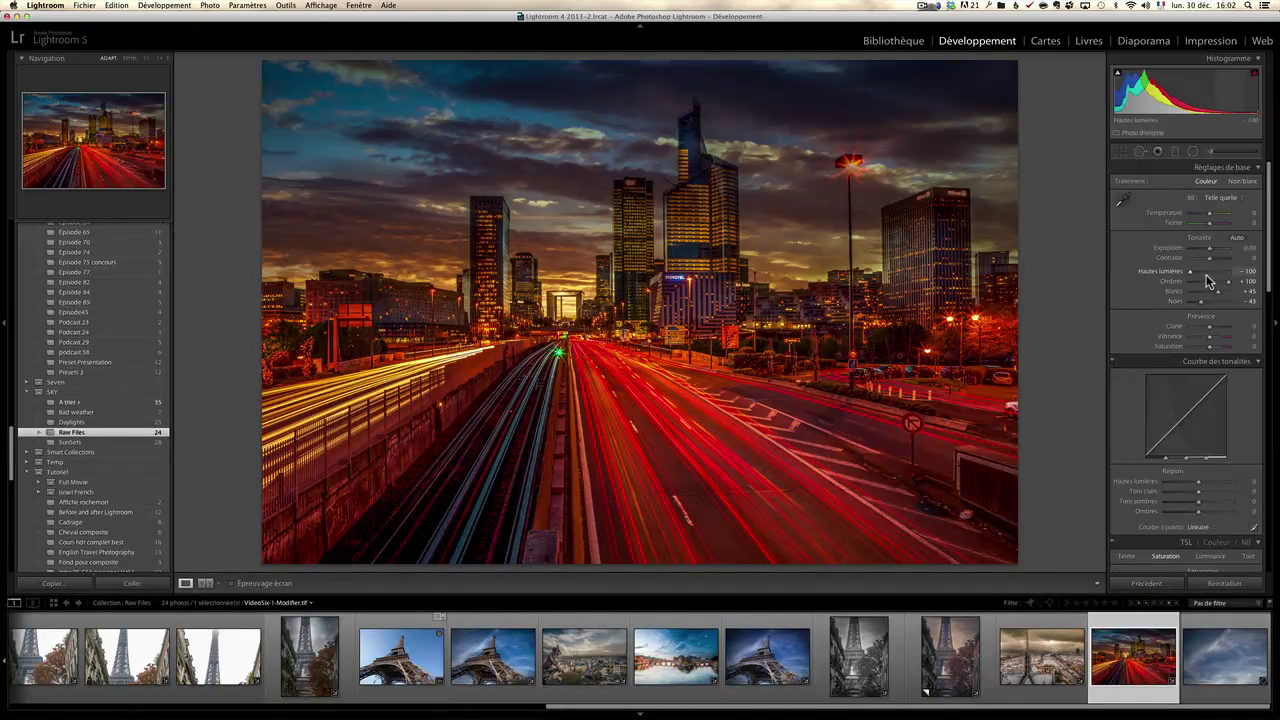
Step: Set the photo's exposure to -0.20 and moderate the highlights to -48 and the shadows to +53
left_click(1209, 251)
left_click_drag(1209, 254, 1208, 254)
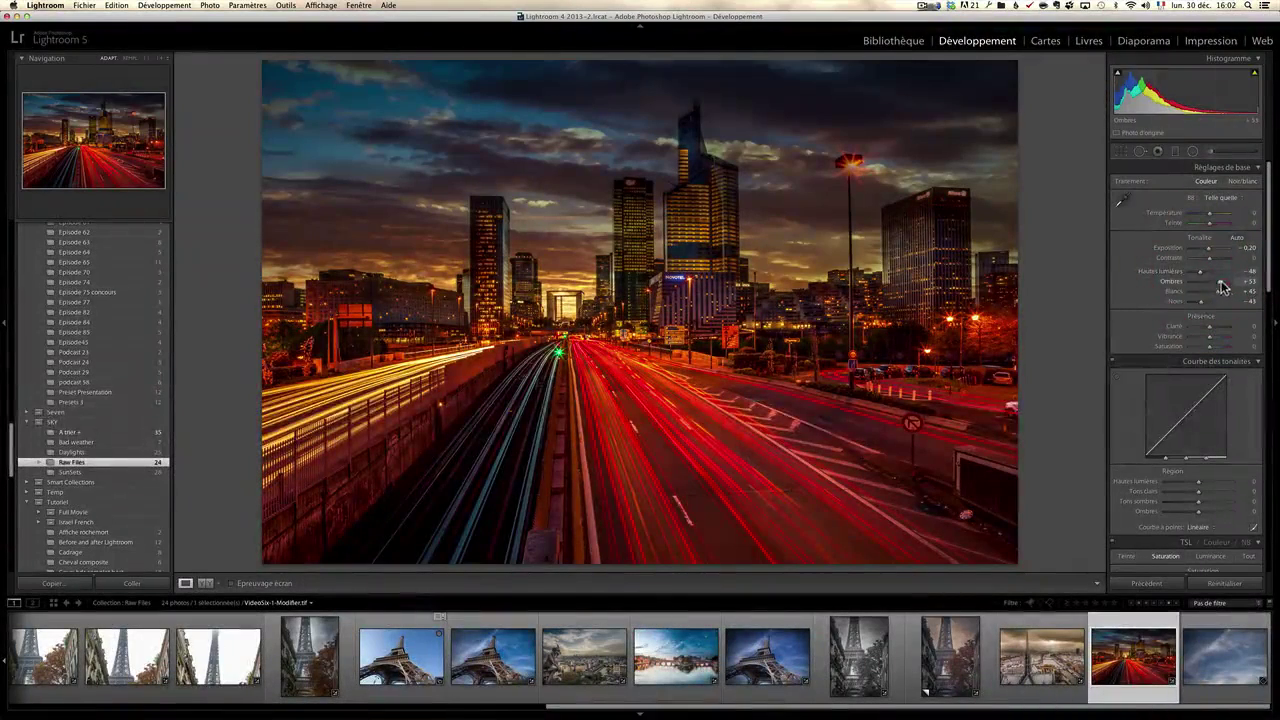
Step: Set the photo's exposure to +0.30 and its clarity to +32
left_click(1211, 254)
left_click_drag(1213, 255, 1216, 253)
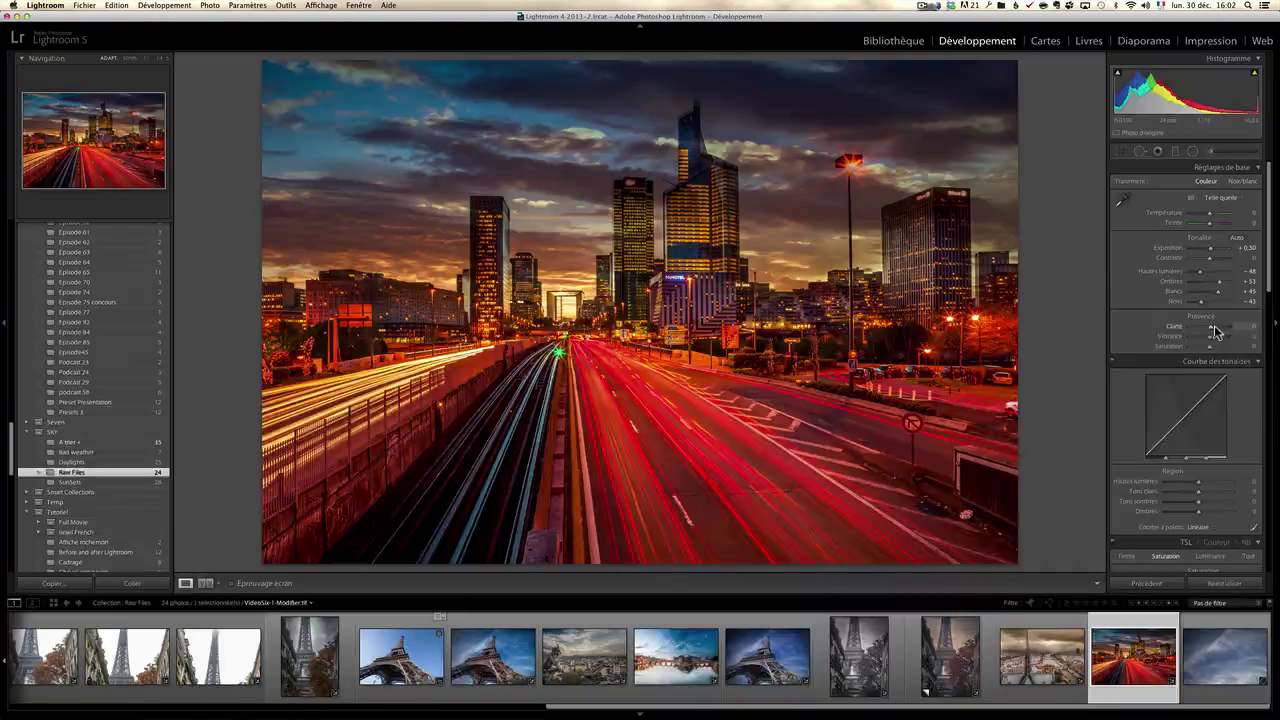
left_click_drag(1210, 327, 1215, 328)
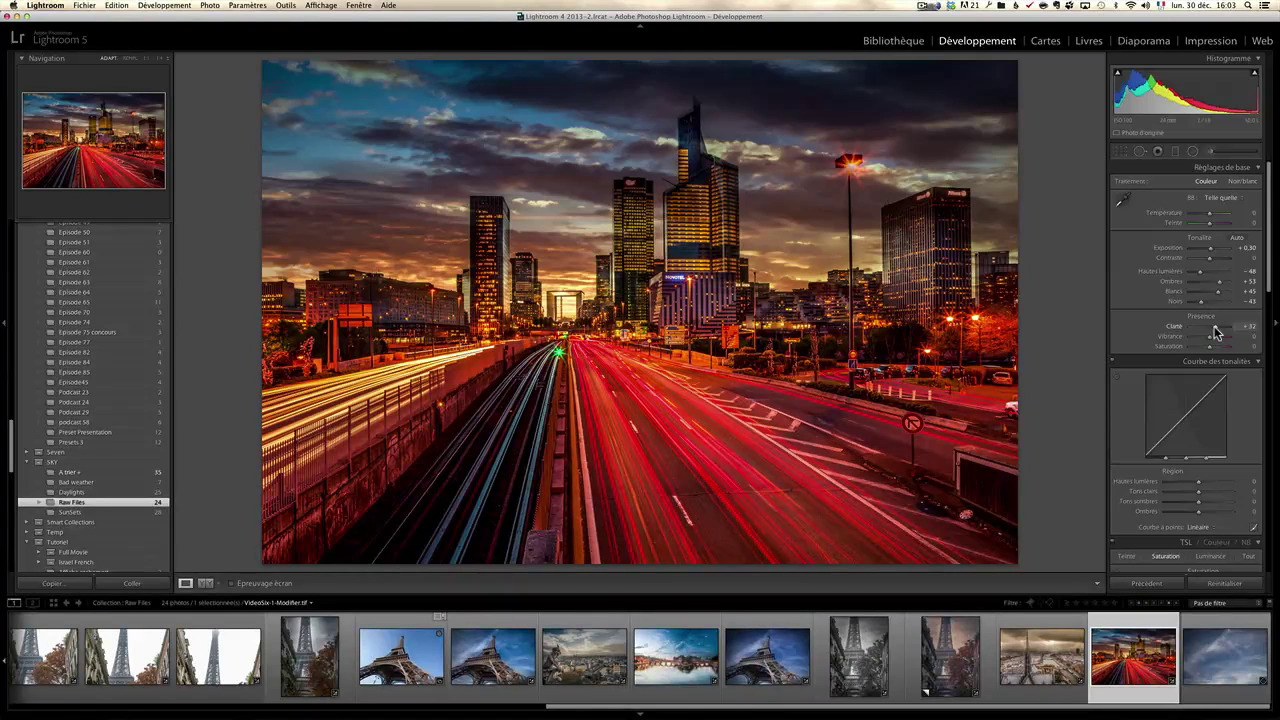
left_click(1210, 249)
Step: Add a graduated filter down over the sky and towers with exposure 0.34 and shadows 30, and close the filter
left_click(1175, 151)
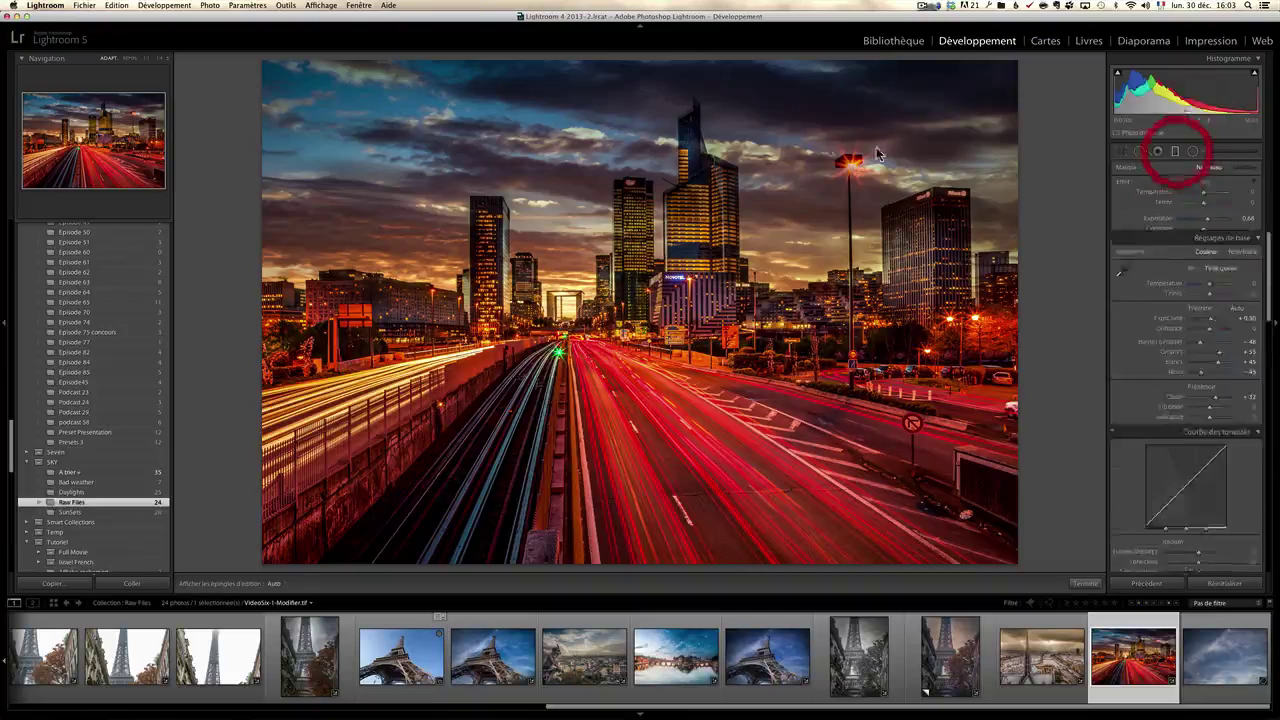
left_click_drag(754, 124, 728, 318)
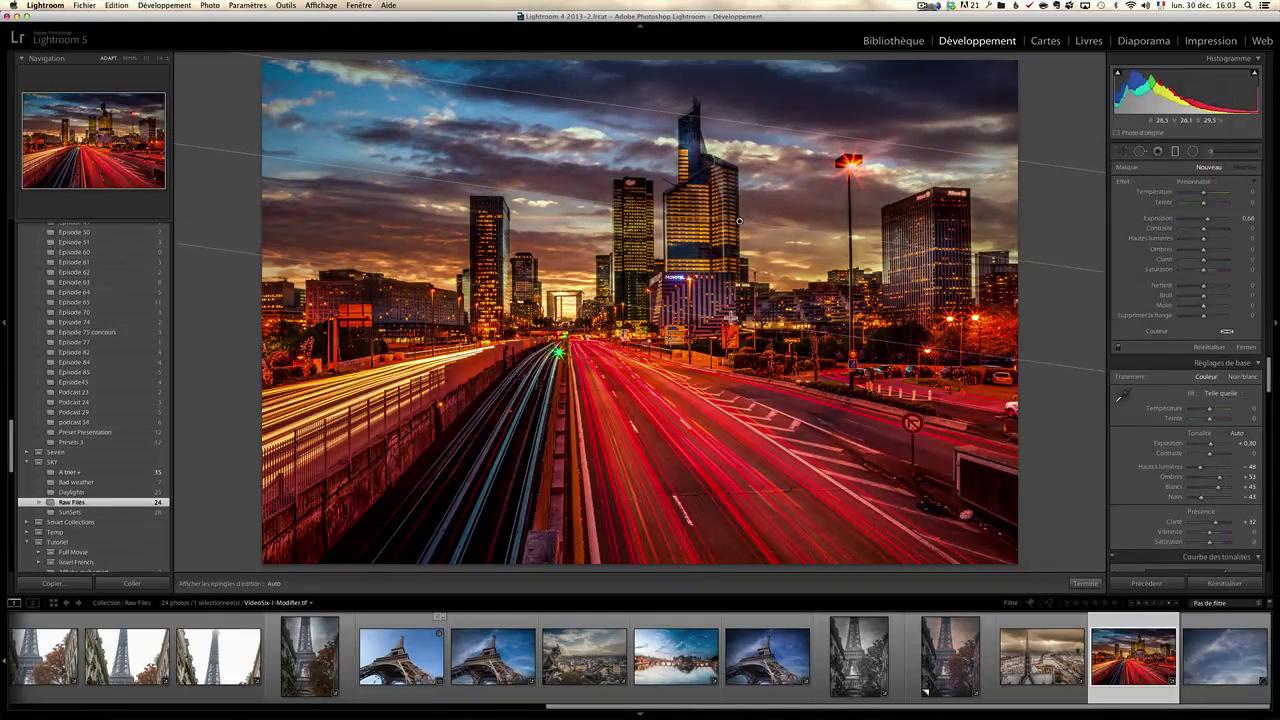
left_click_drag(1208, 219, 1207, 222)
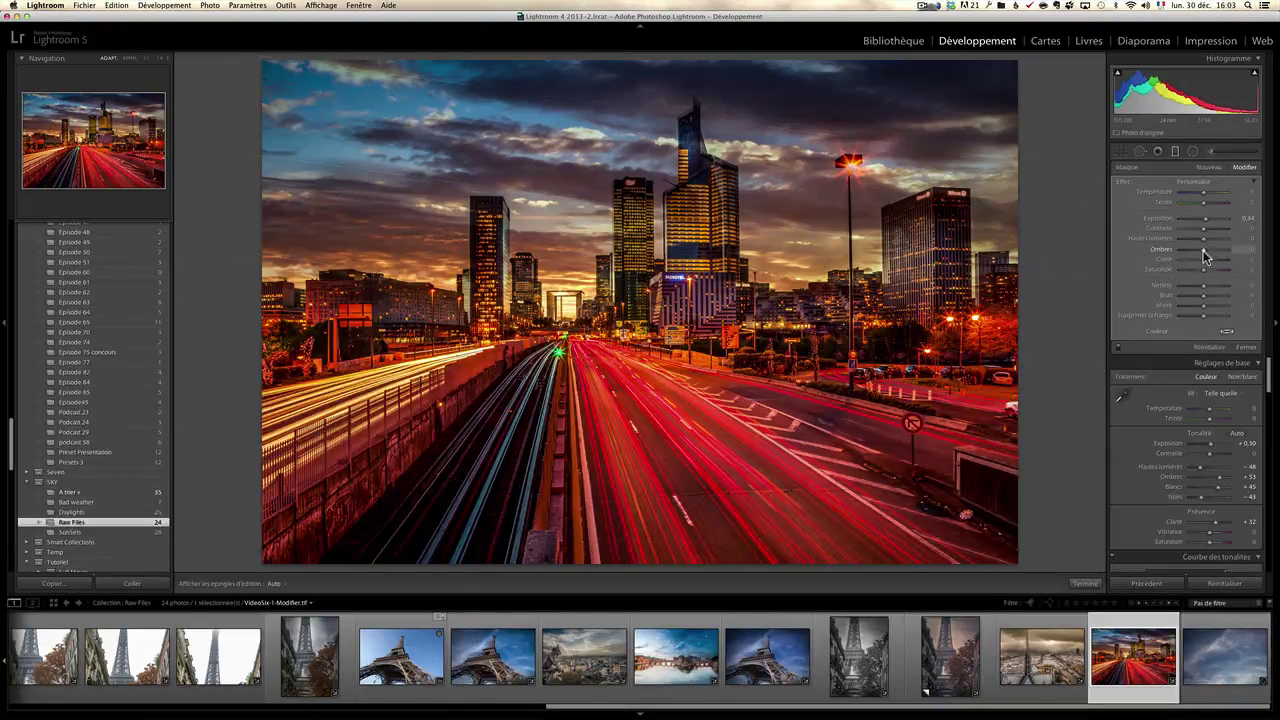
mouse_move(1206, 255)
left_mouse_down()
mouse_move(1235, 256)
mouse_move(1209, 257)
left_mouse_up()
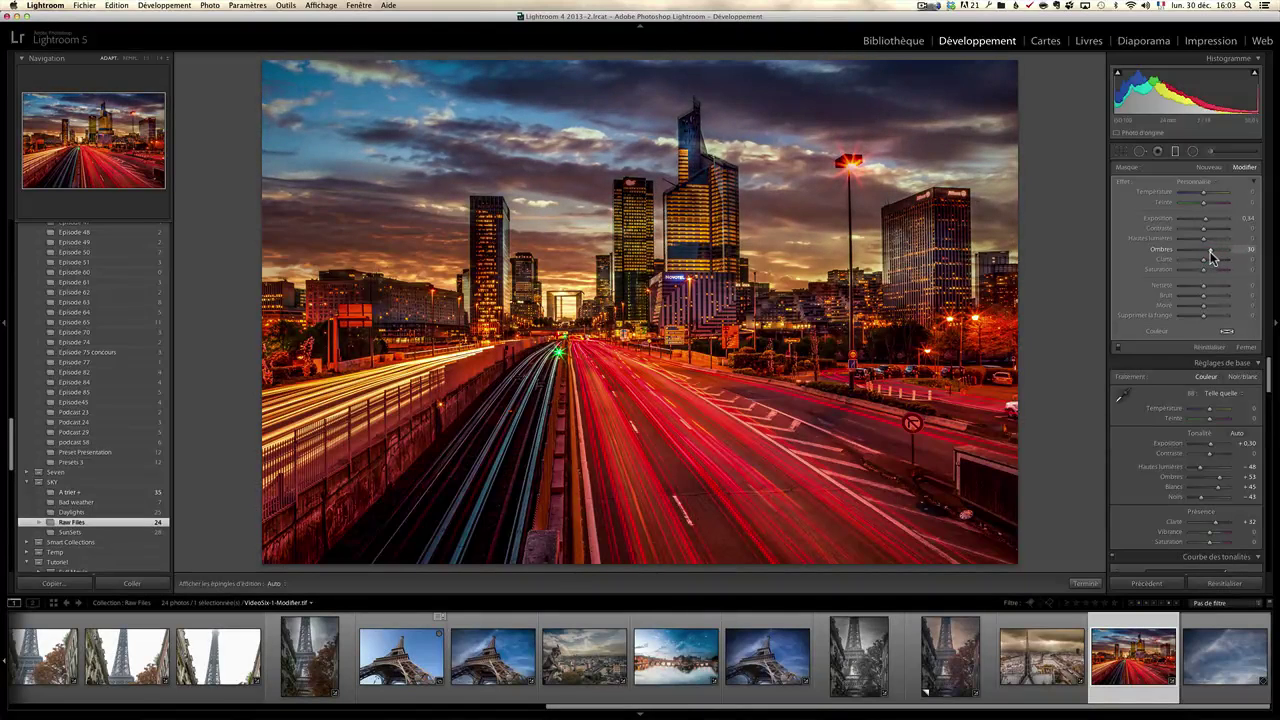
left_click(1246, 348)
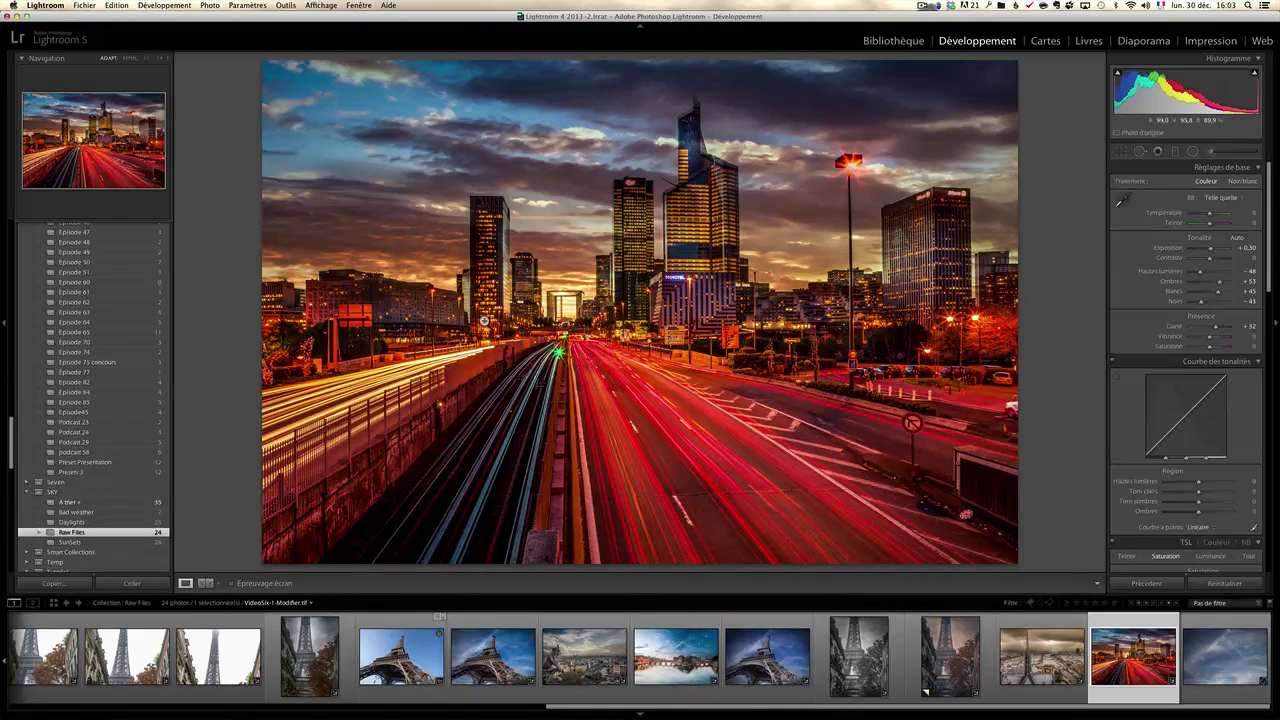
Step: Crop the photo to a wider format by cutting about a quarter of its height off the road in the foreground
left_click(1121, 151)
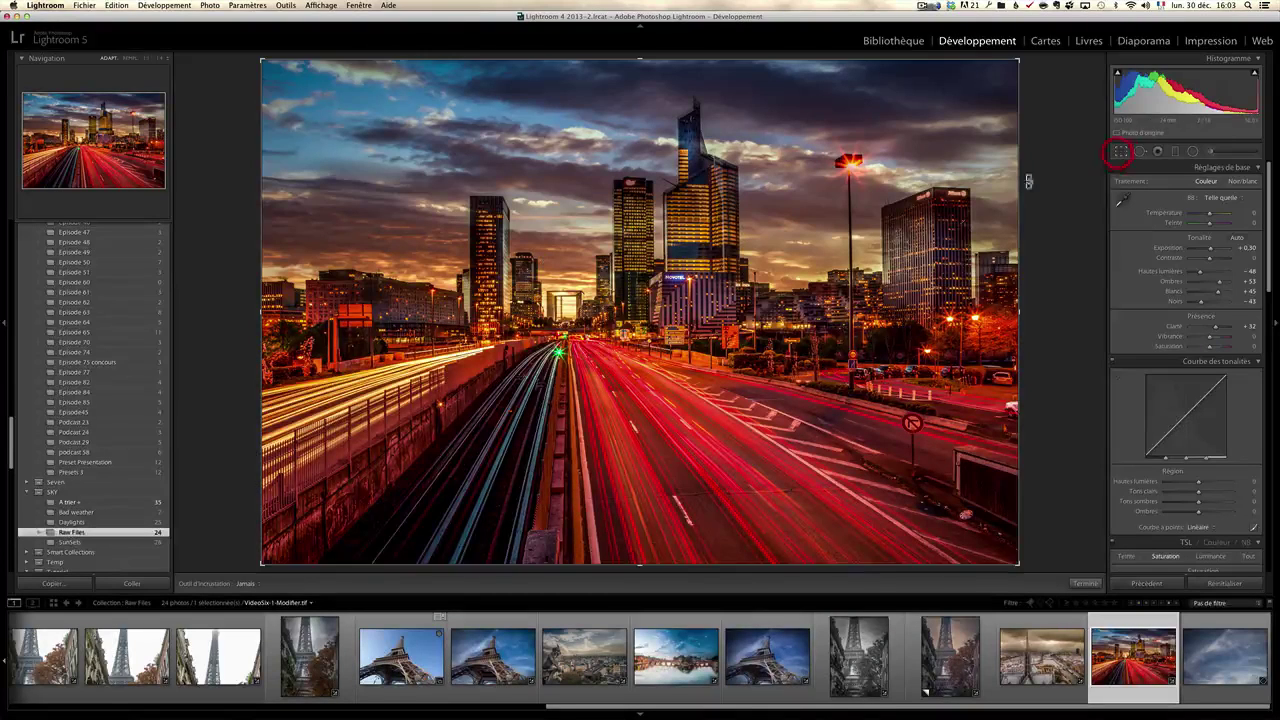
left_click_drag(638, 565, 636, 503)
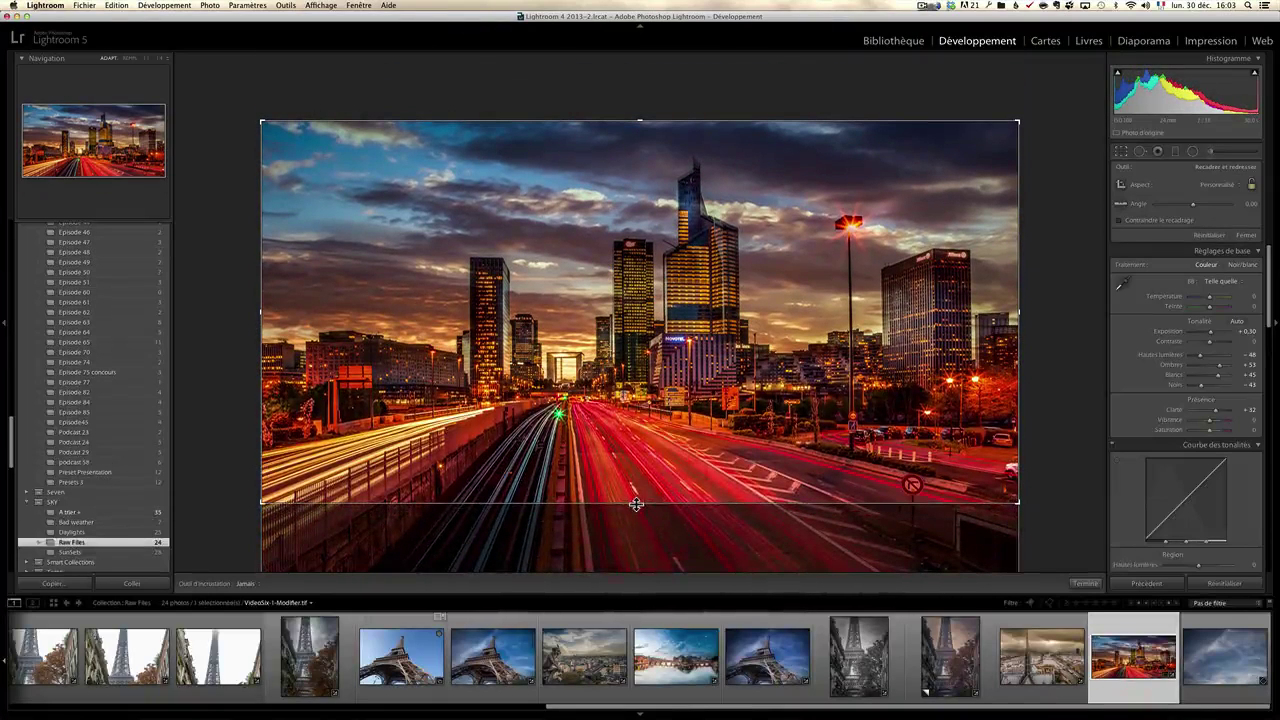
key("Return")
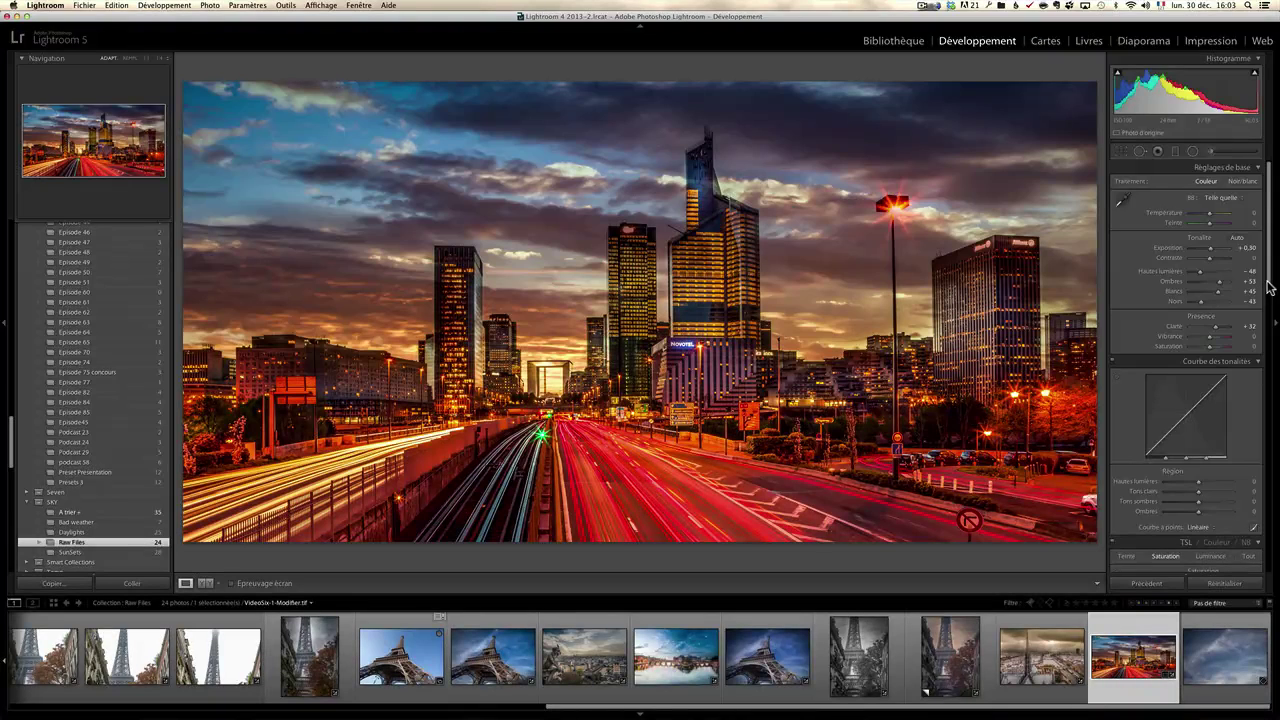
Step: Reset the develop settings of the original VideoSix-1.dng and return to VideoSix-1-Modifier.tif to compare the two
mouse_move(1270, 284)
left_mouse_down()
mouse_move(1270, 300)
mouse_move(1270, 259)
left_mouse_up()
left_click_drag(965, 702, 425, 702)
left_click(565, 668)
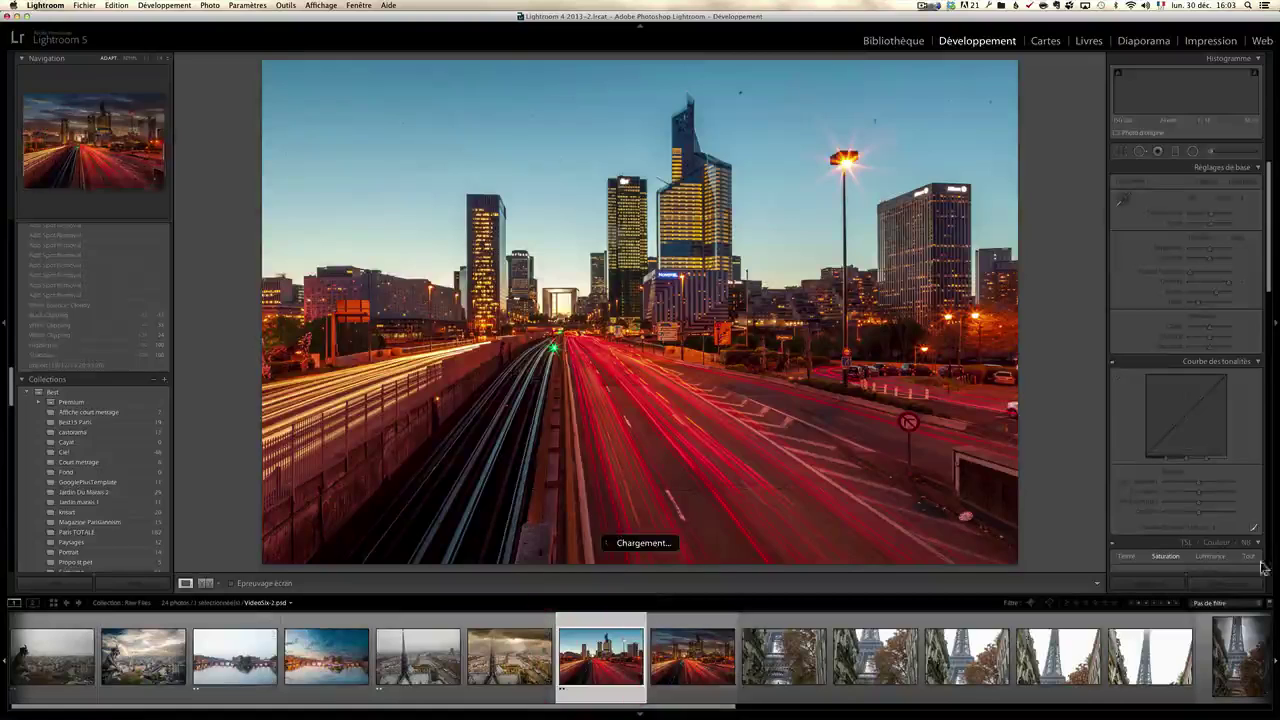
left_click(1228, 585)
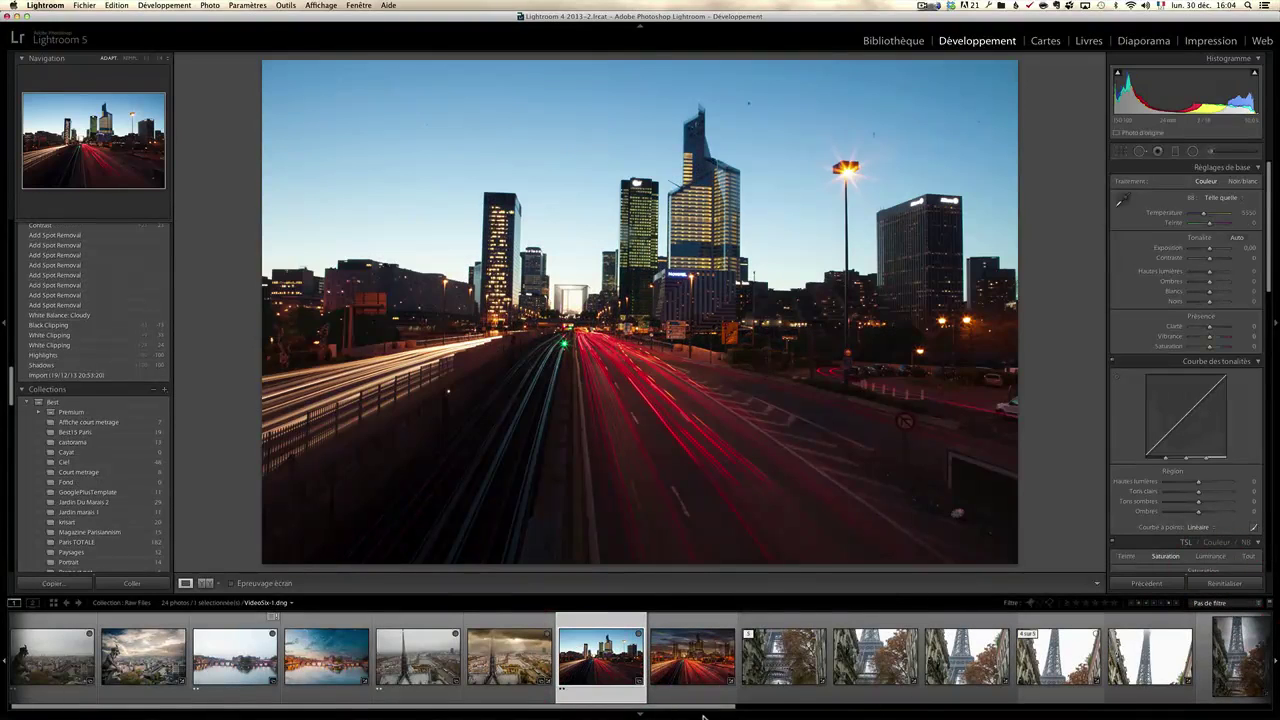
left_click_drag(703, 708, 1240, 706)
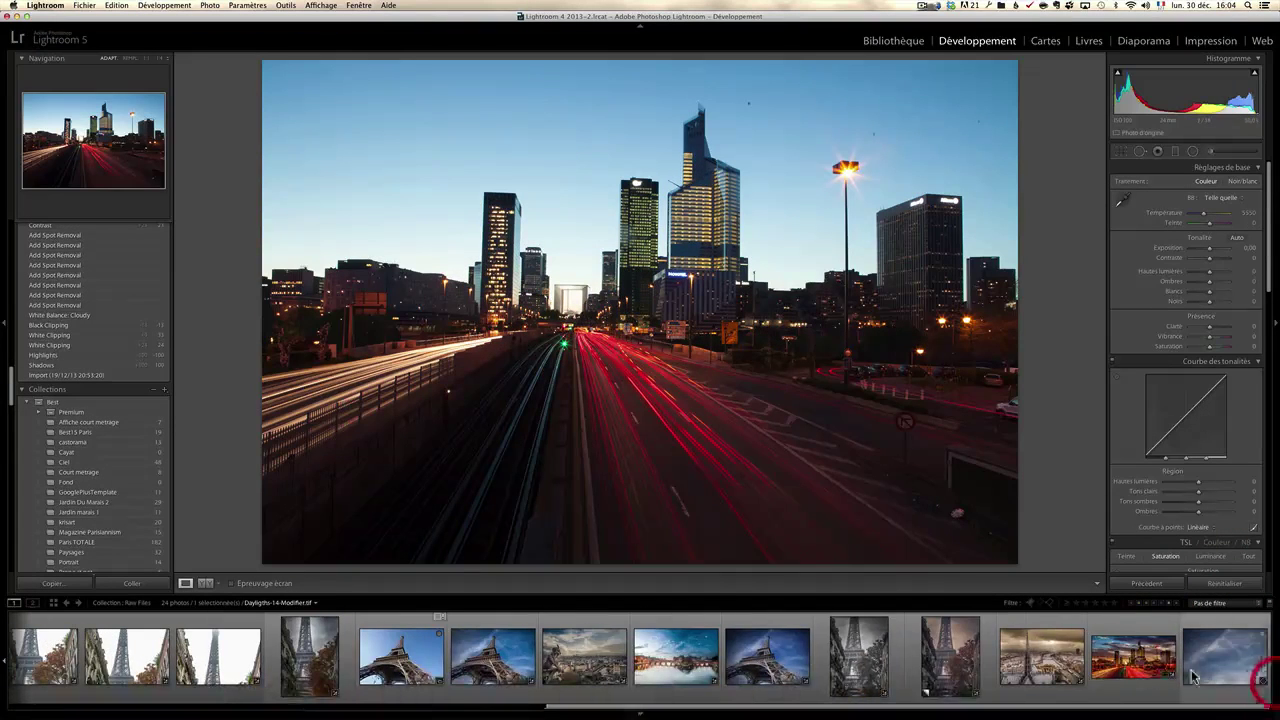
left_click(1138, 670)
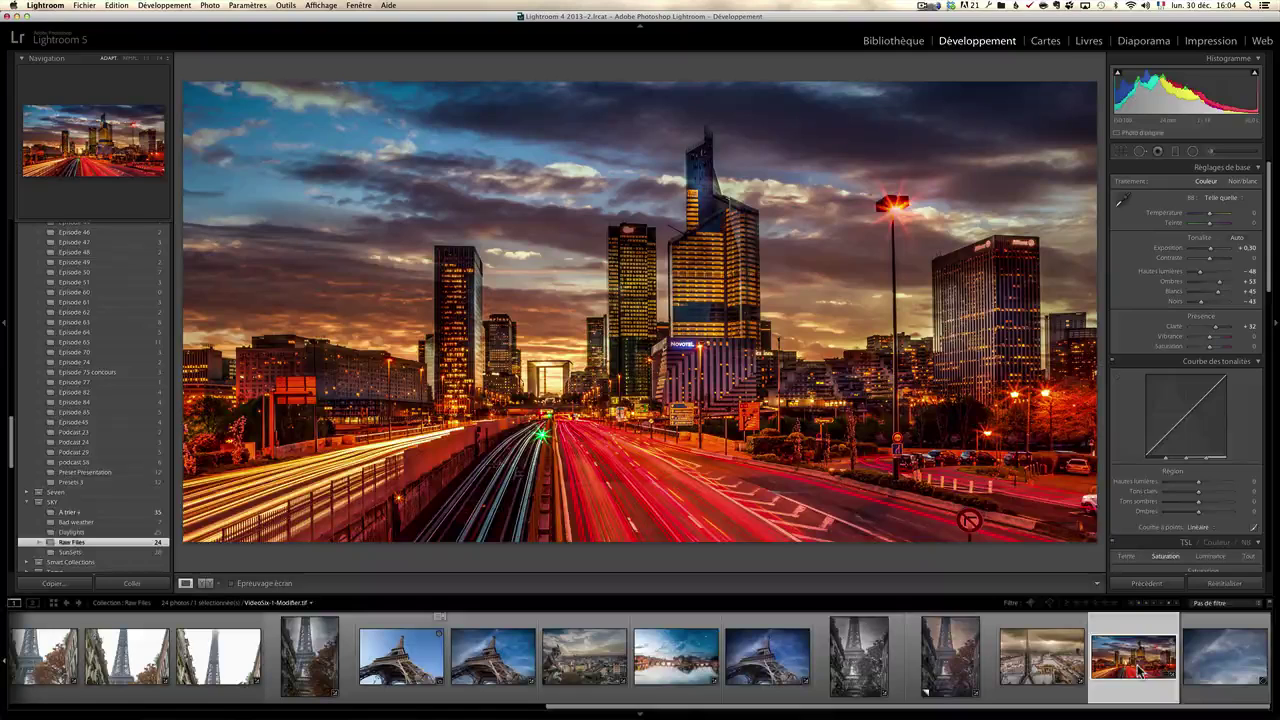
Step: Compare the earlier version VideoSix-2.psd with the cropped VideoSix-1-Modifier.tif
left_click_drag(1069, 708, 1160, 708)
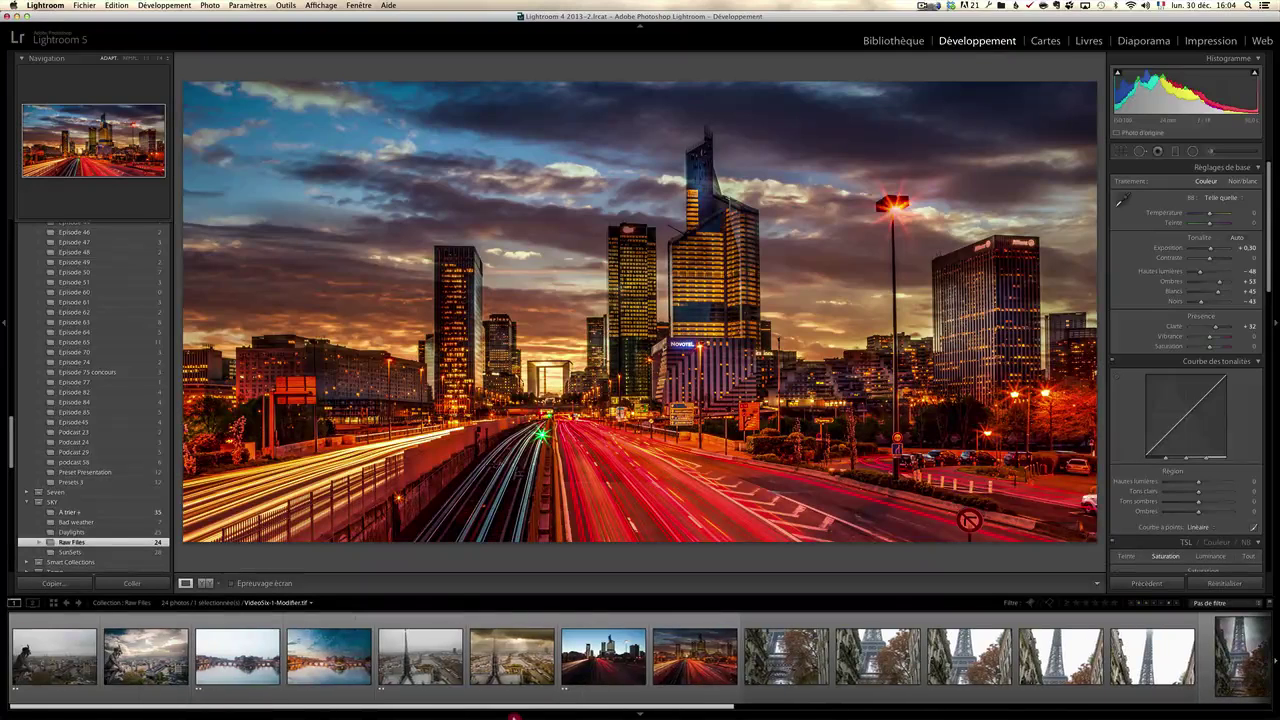
left_click(693, 672)
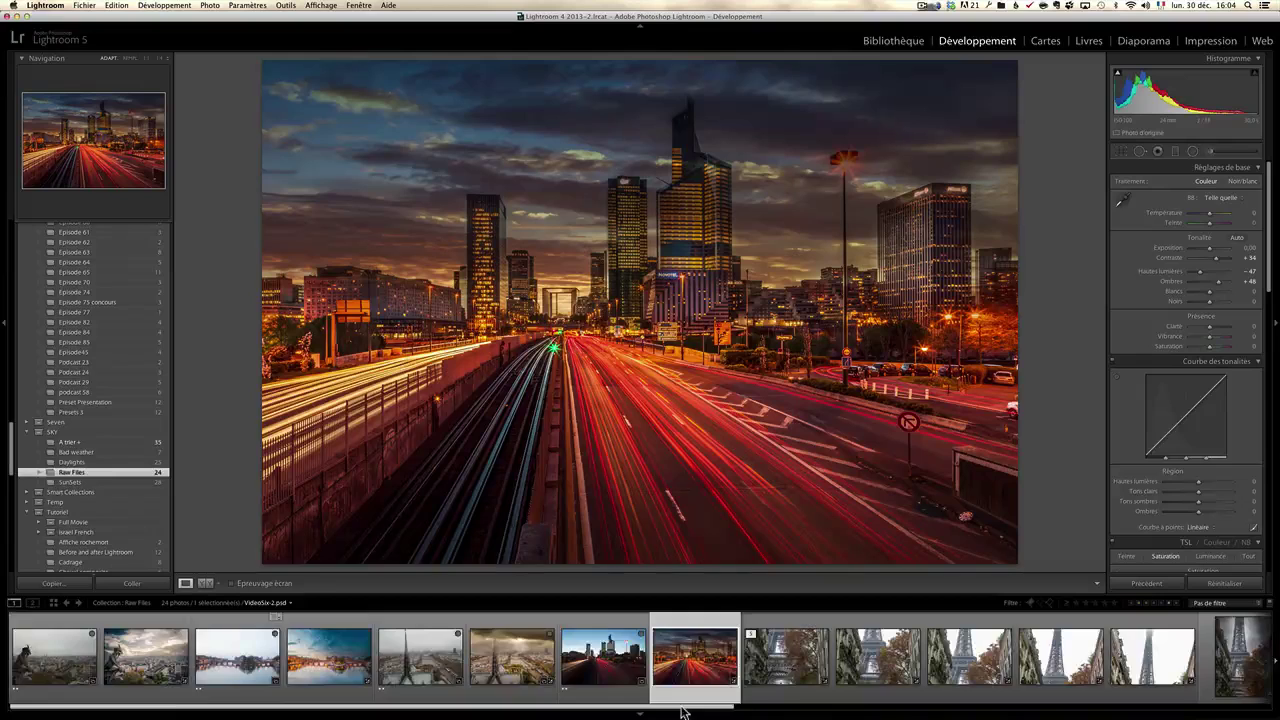
left_click_drag(680, 705, 1215, 705)
left_click(1148, 672)
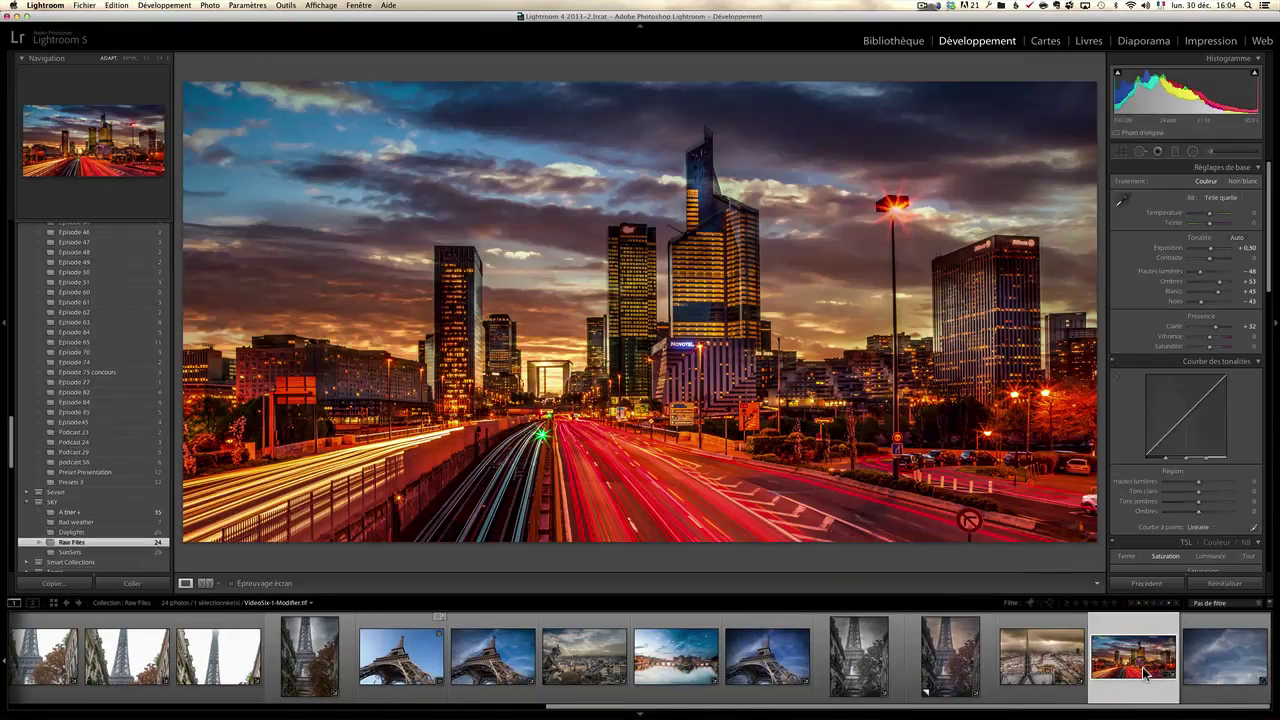